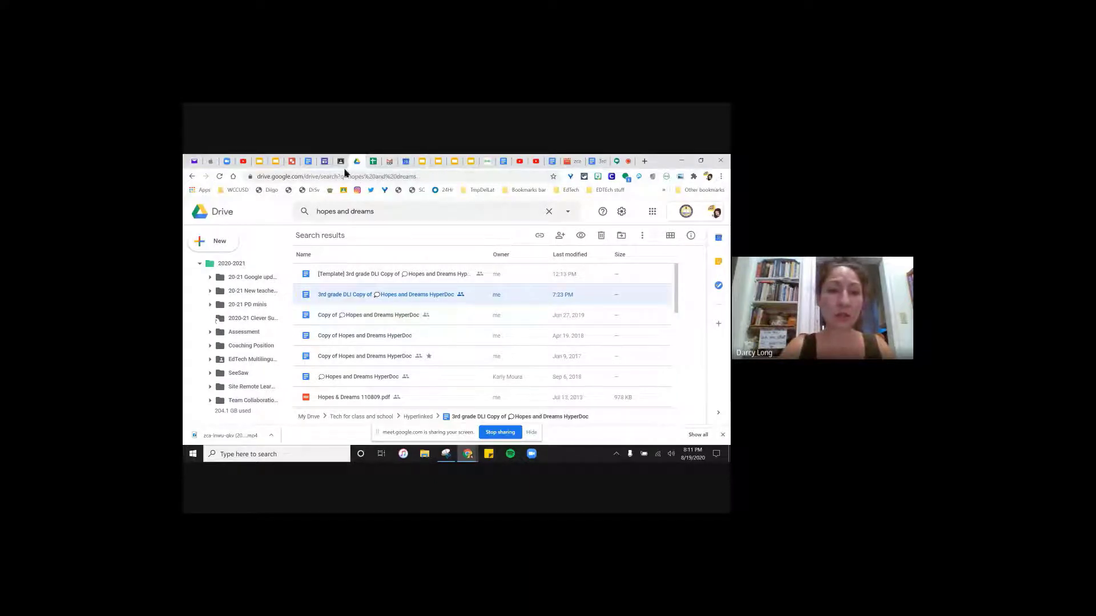
- Start creating a new activity from scratch via Add > Assign Activity in the Seesaw class
{"action": "left_click", "coordinate": [487, 162]}
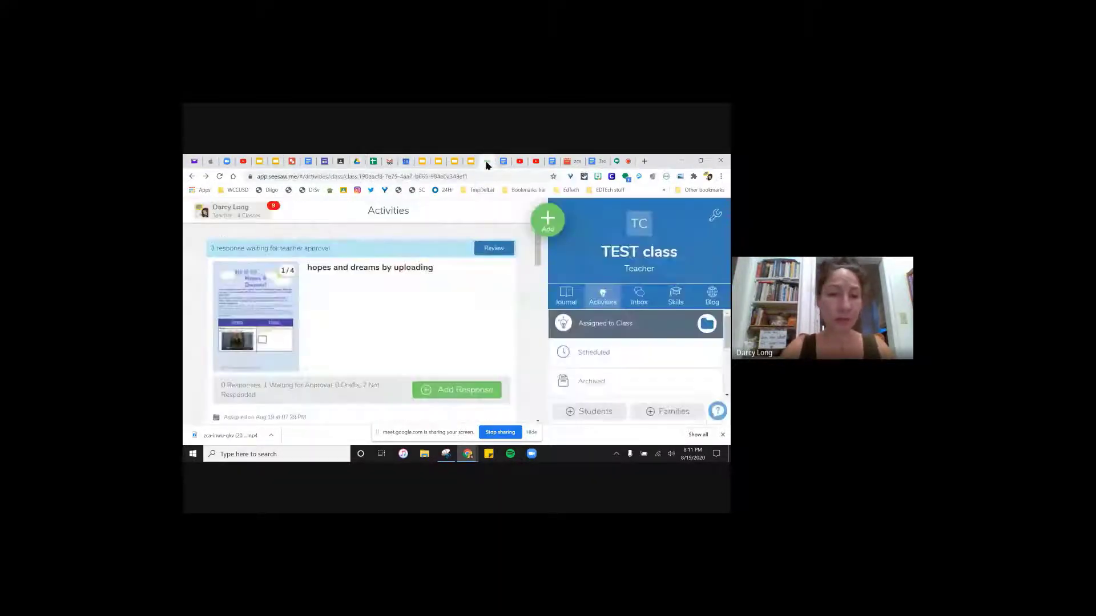
{"action": "left_click", "coordinate": [547, 219]}
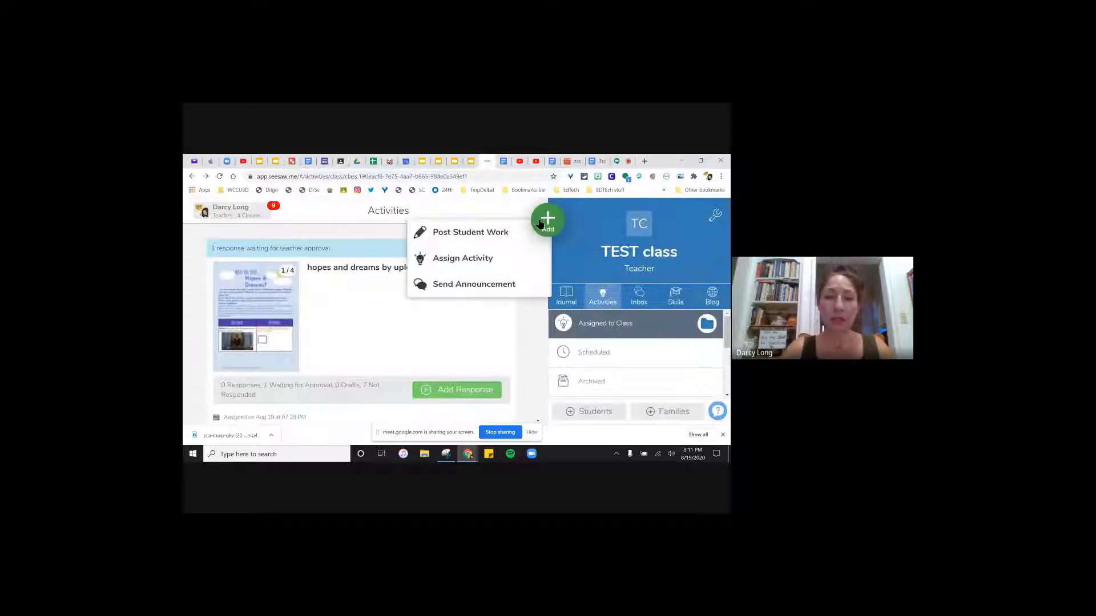
{"action": "left_click", "coordinate": [461, 260]}
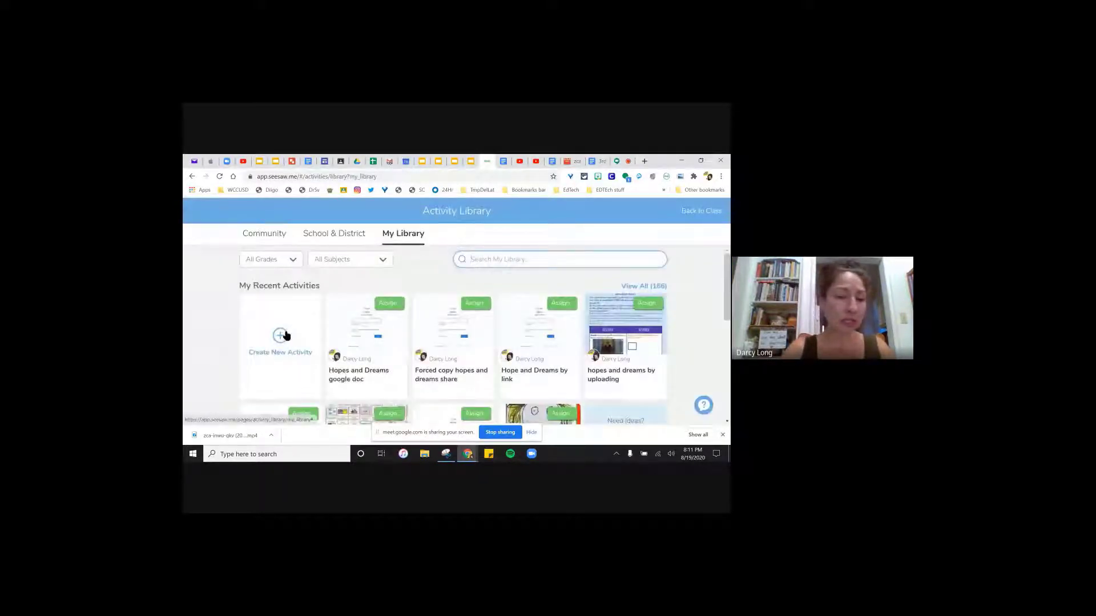
{"action": "left_click", "coordinate": [282, 336]}
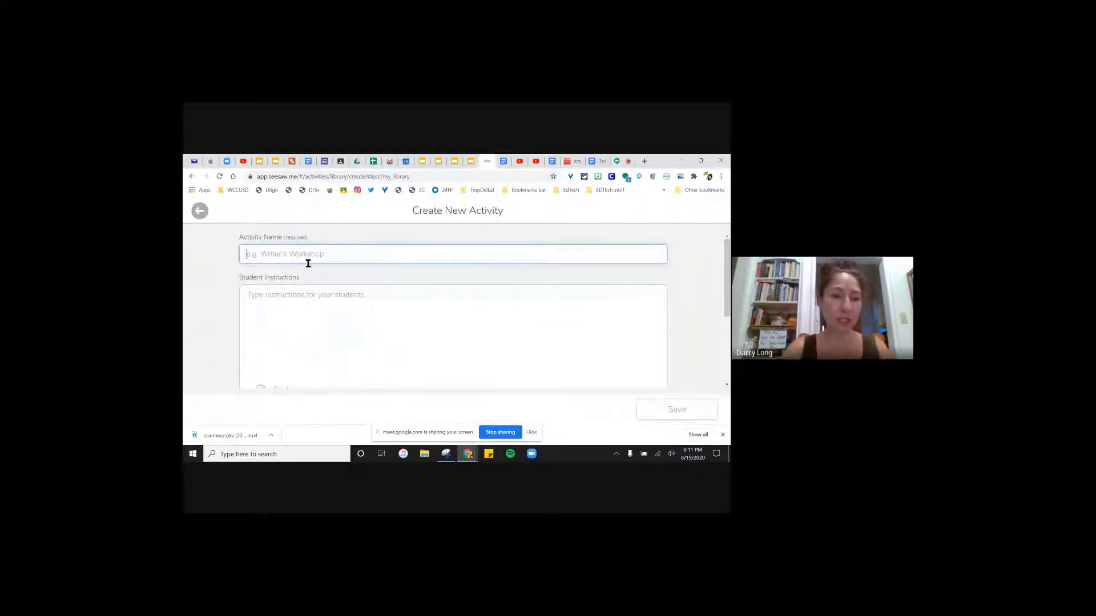
- Name the new activity 'Hopes and Dreams Google Doc'
{"action": "type", "text": "Hope"}
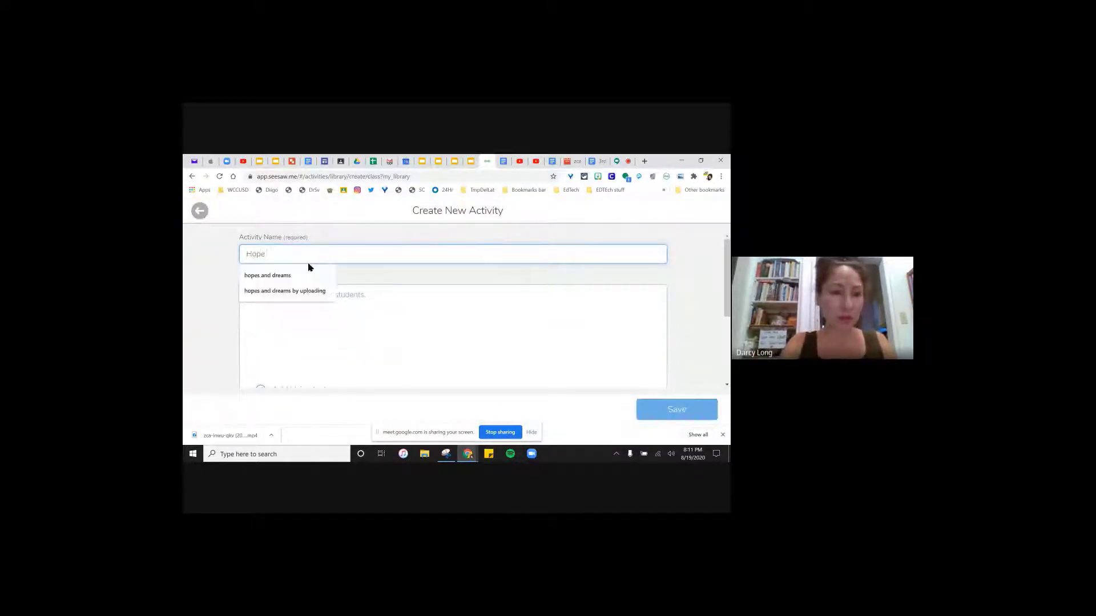
{"action": "type", "text": "s and Dr"}
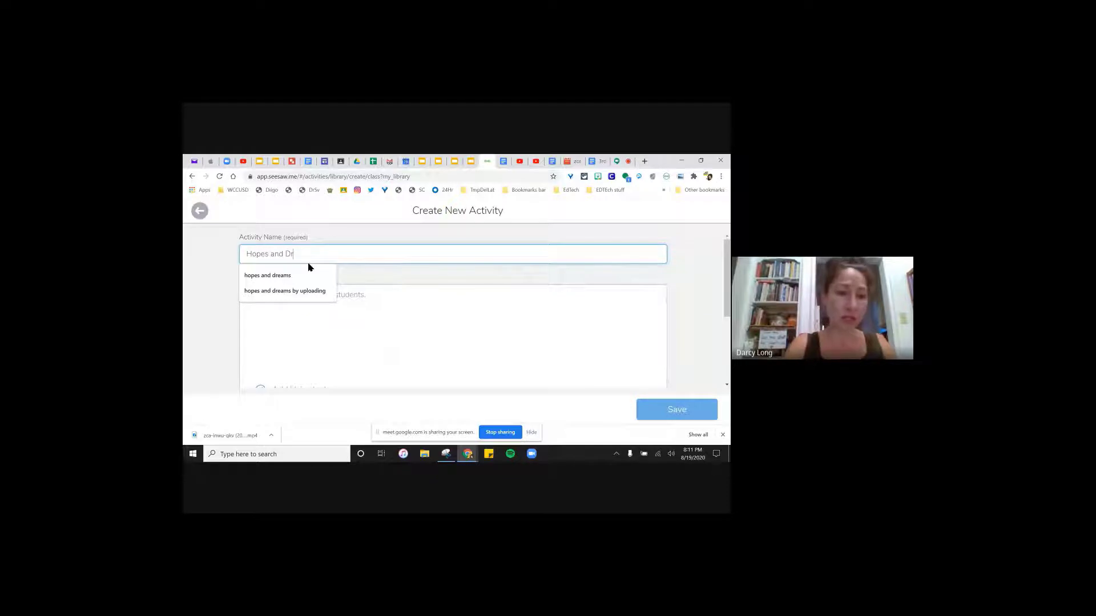
{"action": "type", "text": "eams HY"}
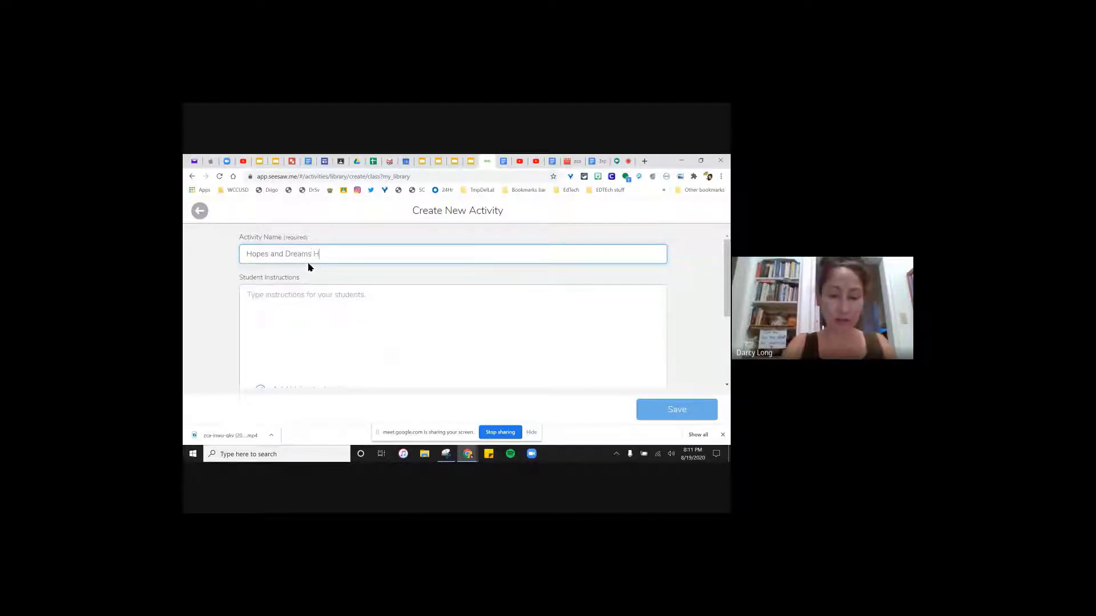
{"action": "key", "text": "BackSpace"}
{"action": "key", "text": "BackSpace"}
{"action": "type", "text": "Google Doc"}
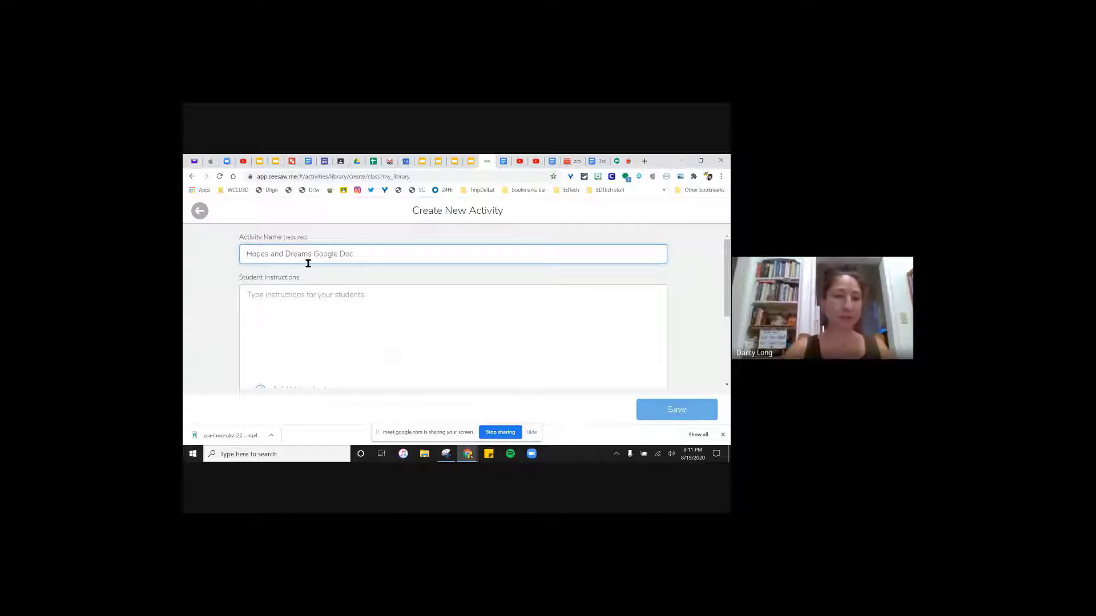
{"action": "left_click", "coordinate": [288, 292]}
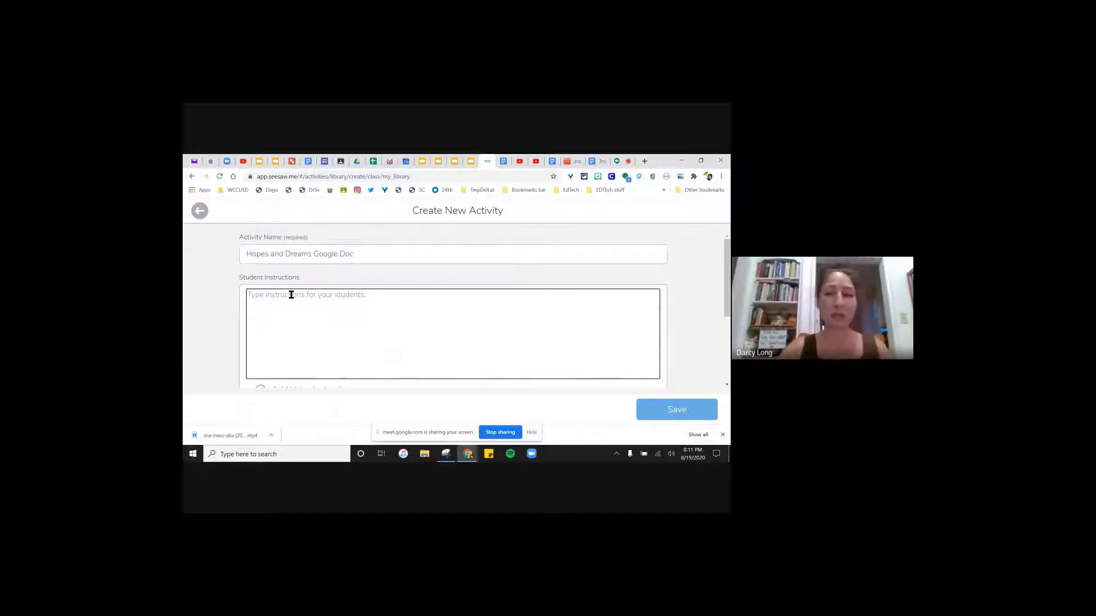
- Bring up the Add Multimedia Instructions or Example choices further down the activity form
{"action": "scroll", "coordinate": [307, 284], "scroll_direction": "down", "scroll_amount": 1}
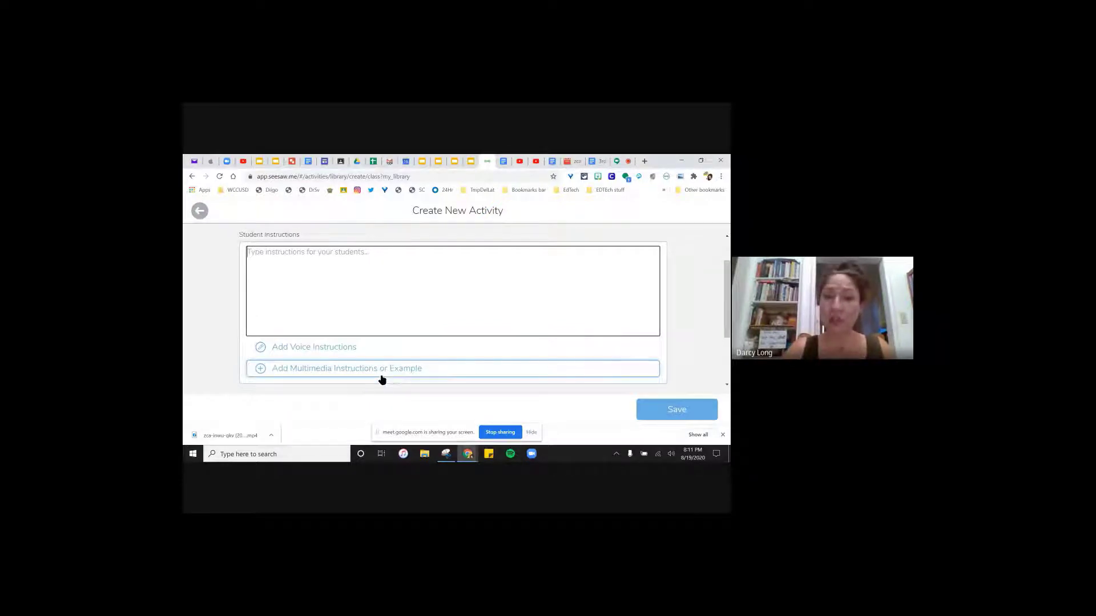
{"action": "scroll", "coordinate": [378, 382], "scroll_direction": "down", "scroll_amount": 2}
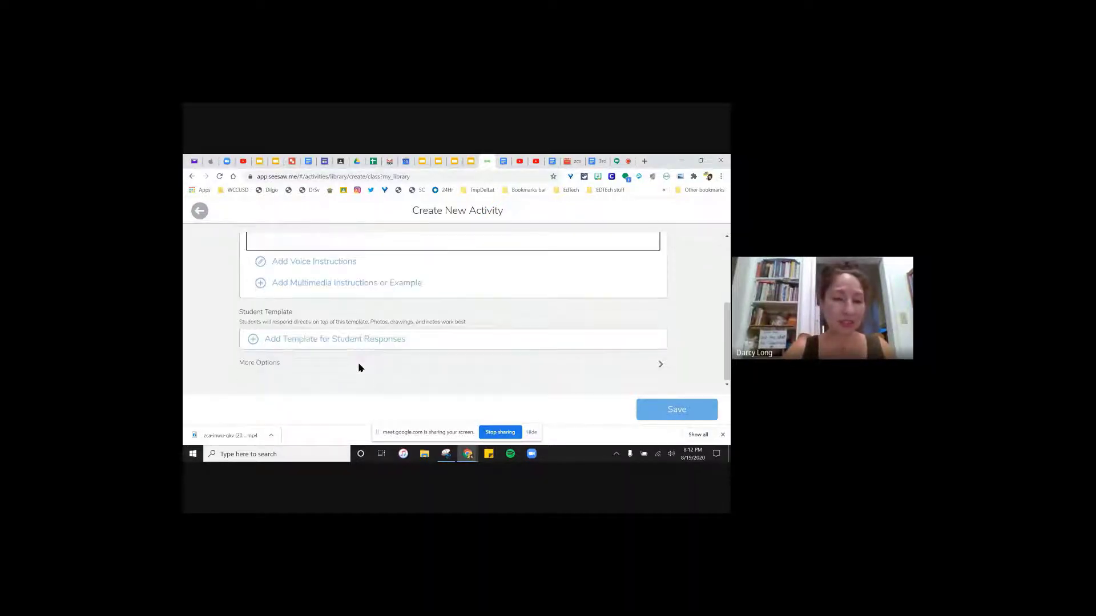
{"action": "left_click", "coordinate": [408, 283]}
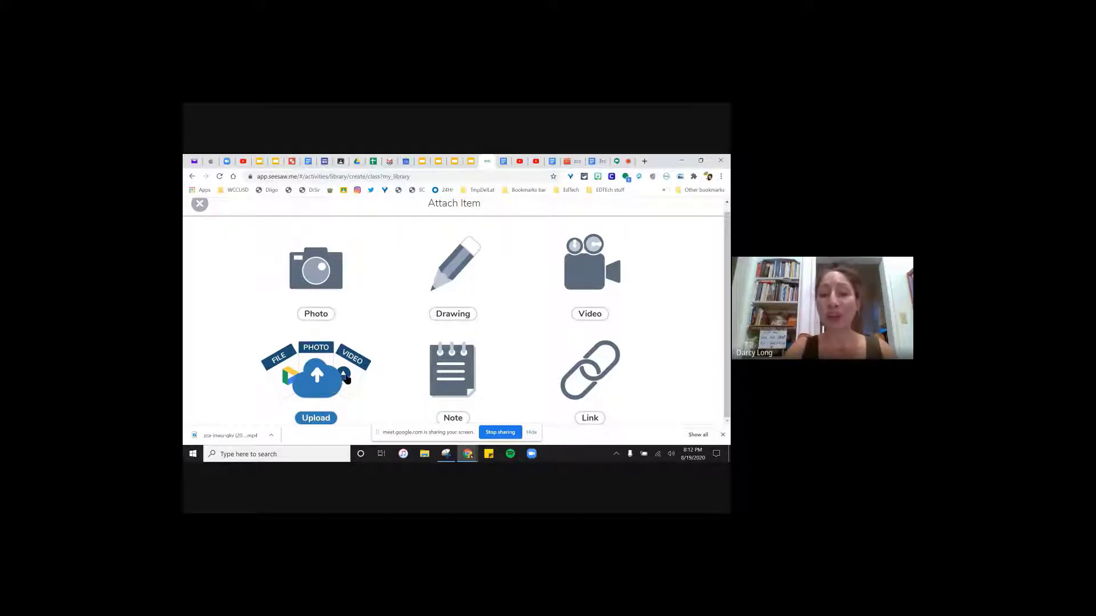
- Attach the Google Doc as a Link, replacing its 'edit?usp=sharing' ending with 'copy'
{"action": "left_click", "coordinate": [591, 378]}
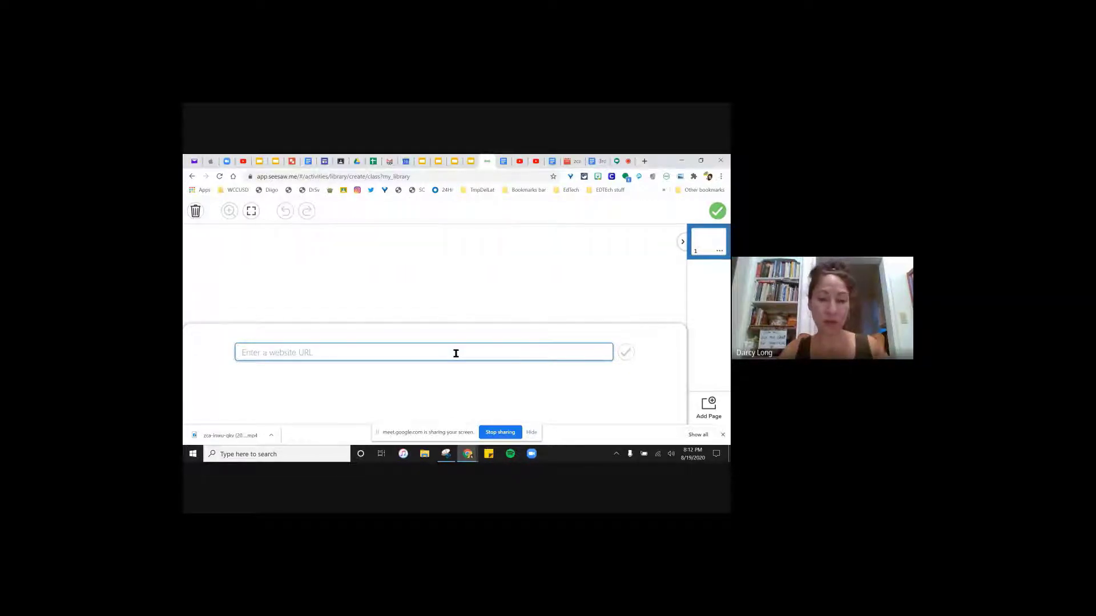
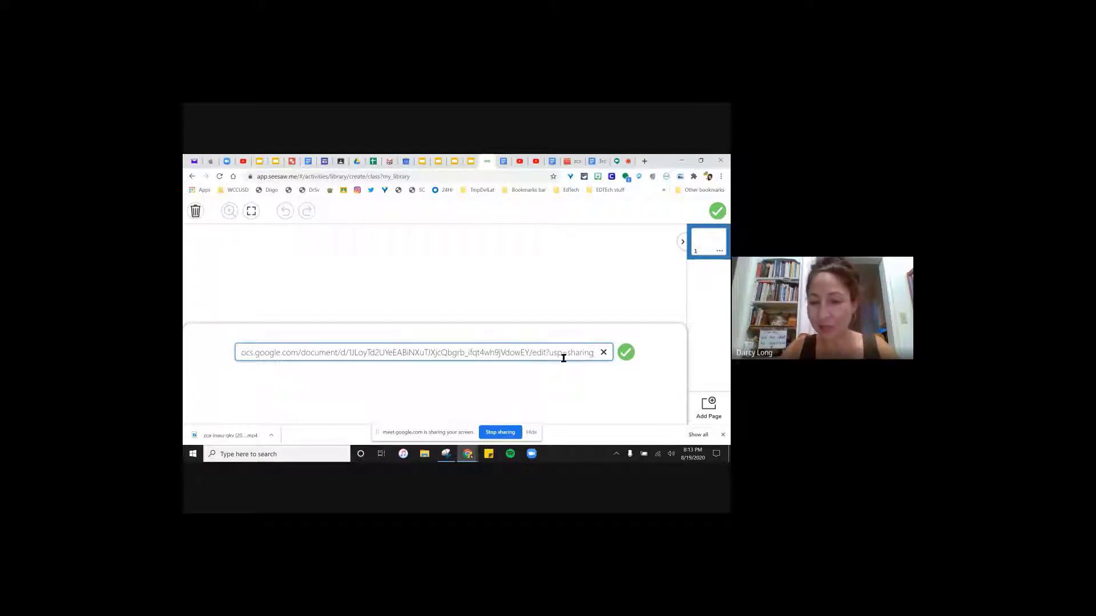
{"action": "left_click_drag", "start_coordinate": [593, 351], "coordinate": [533, 354]}
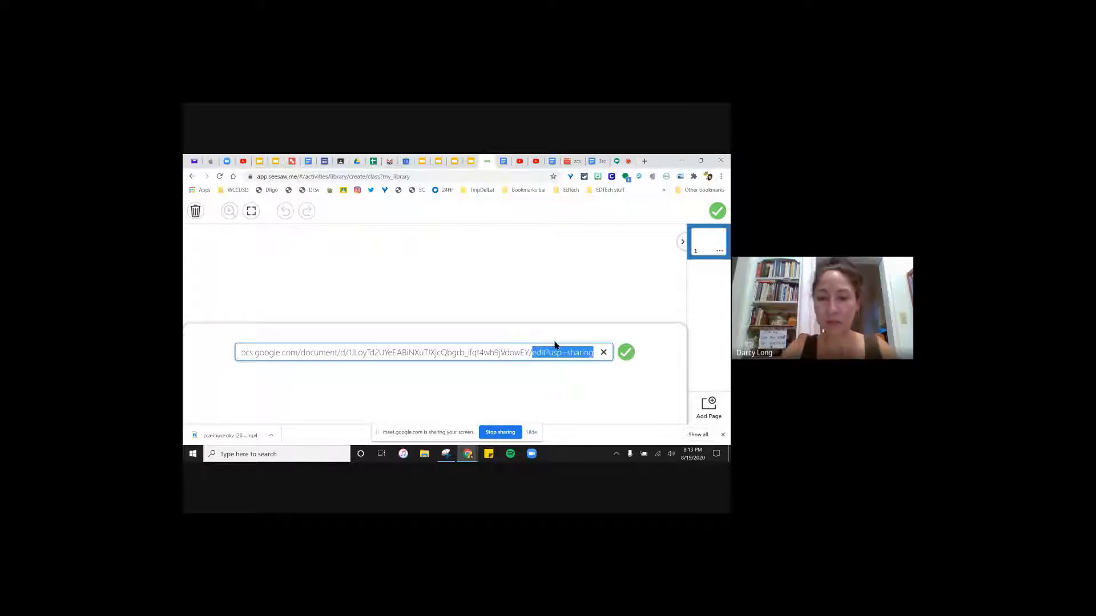
{"action": "key", "text": "BackSpace"}
{"action": "type", "text": "copy"}
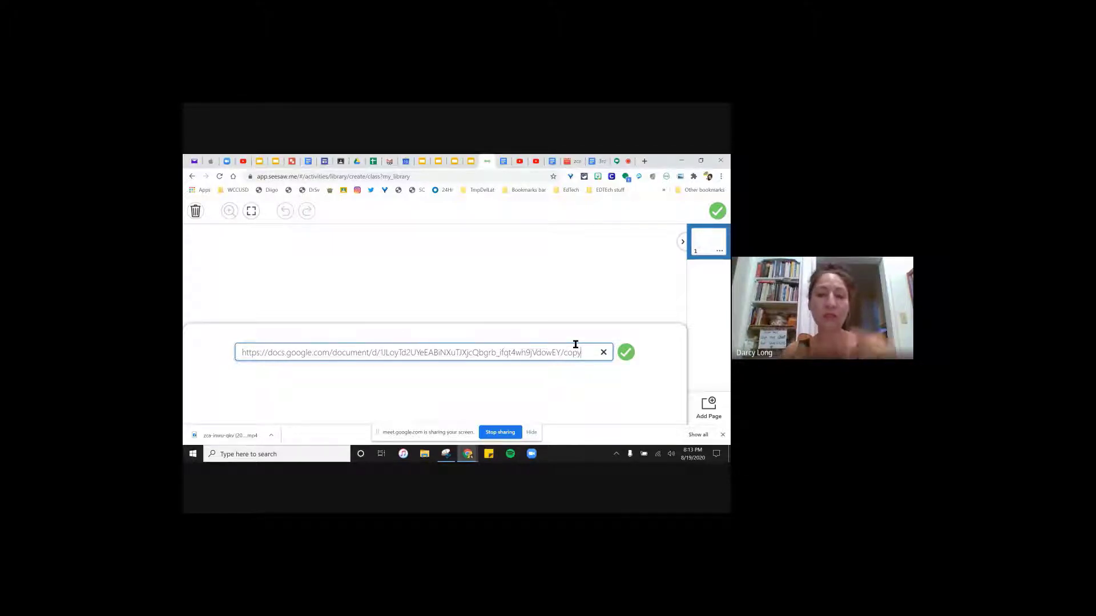
{"action": "left_click", "coordinate": [625, 353]}
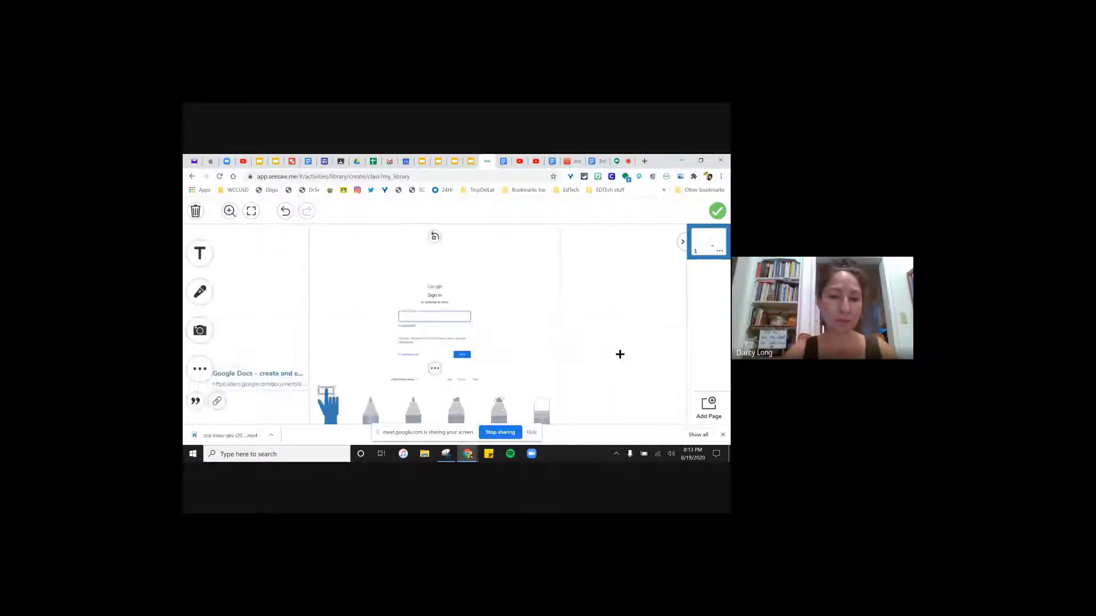
- Unlock the Doc link preview, then shrink it and move it to the left side
{"action": "left_click_drag", "start_coordinate": [386, 321], "coordinate": [380, 323]}
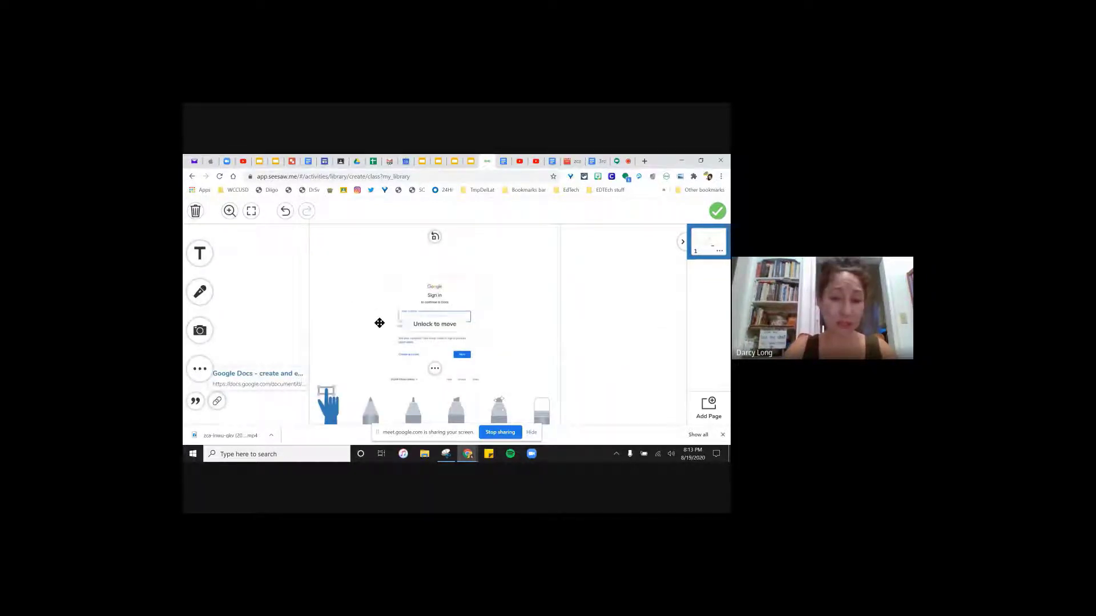
{"action": "left_click", "coordinate": [435, 368]}
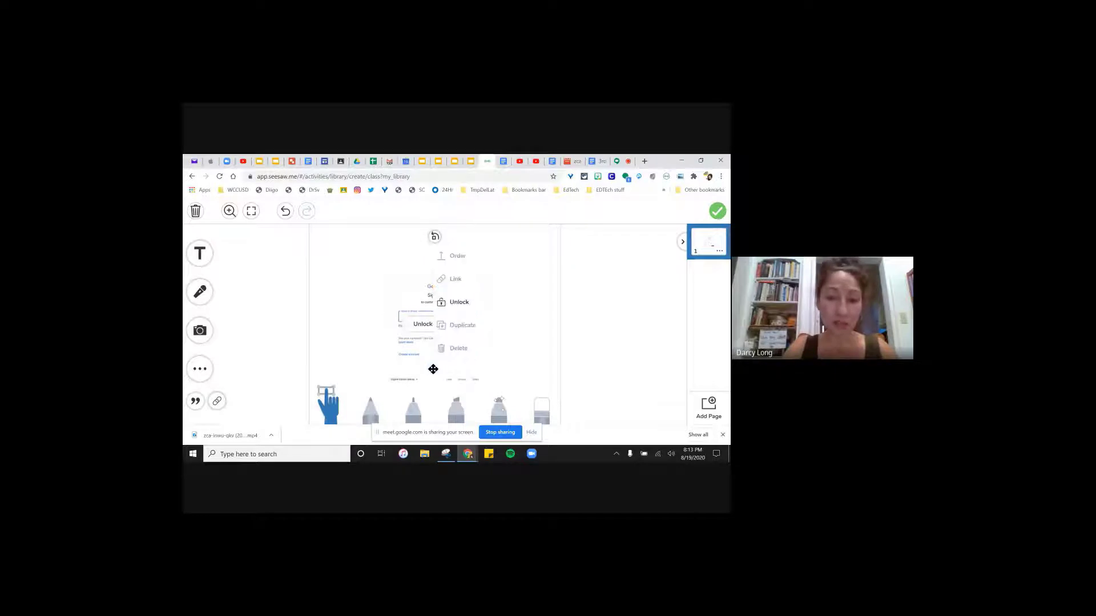
{"action": "left_click", "coordinate": [459, 302]}
{"action": "left_click_drag", "start_coordinate": [387, 310], "coordinate": [320, 333]}
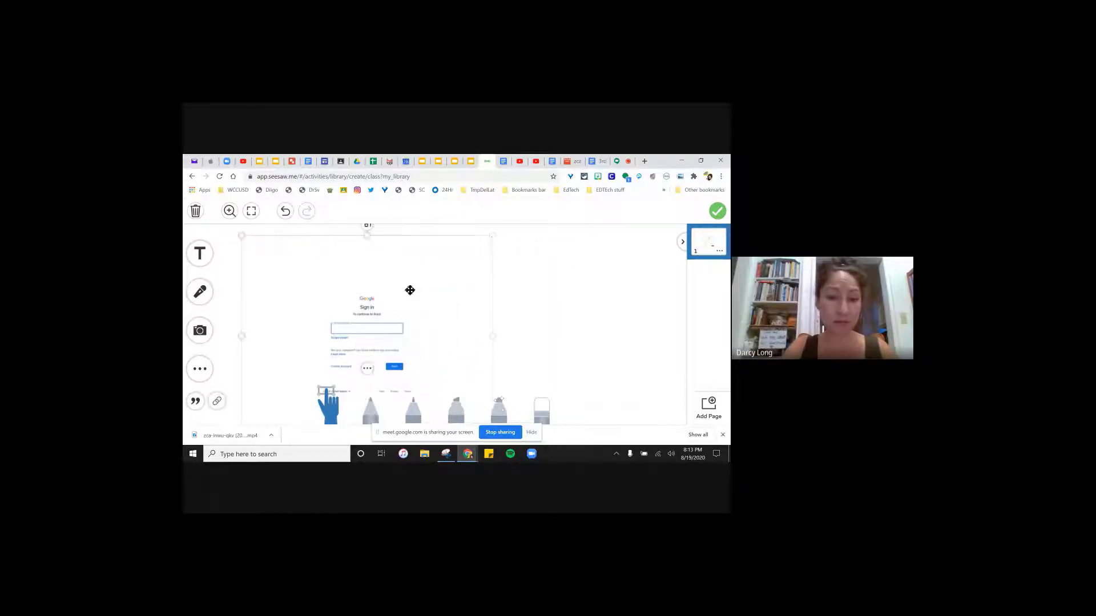
{"action": "left_click_drag", "start_coordinate": [489, 235], "coordinate": [389, 293]}
{"action": "left_click_drag", "start_coordinate": [340, 343], "coordinate": [304, 298]}
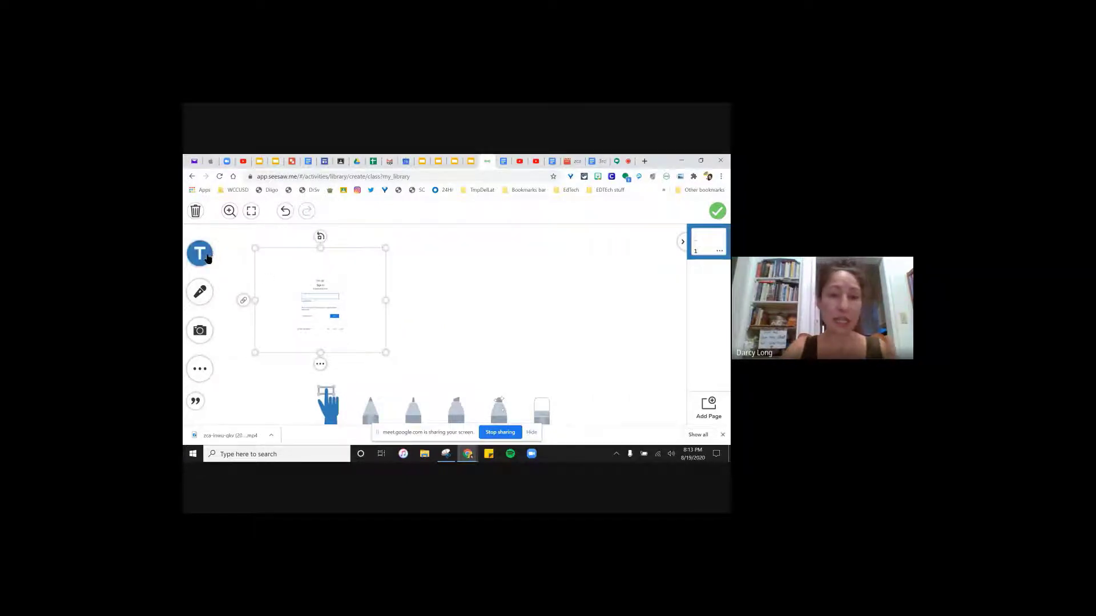
- Add a resized text box reading 'Click the link to open. You will make your own copy.'
{"action": "left_click", "coordinate": [207, 258]}
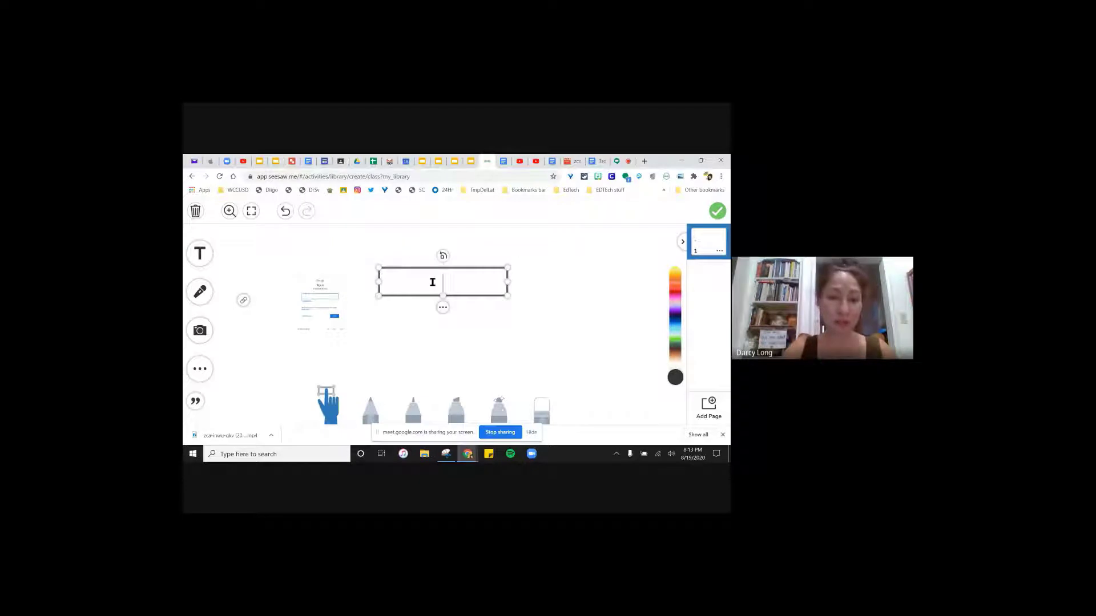
{"action": "type", "text": "Click the "}
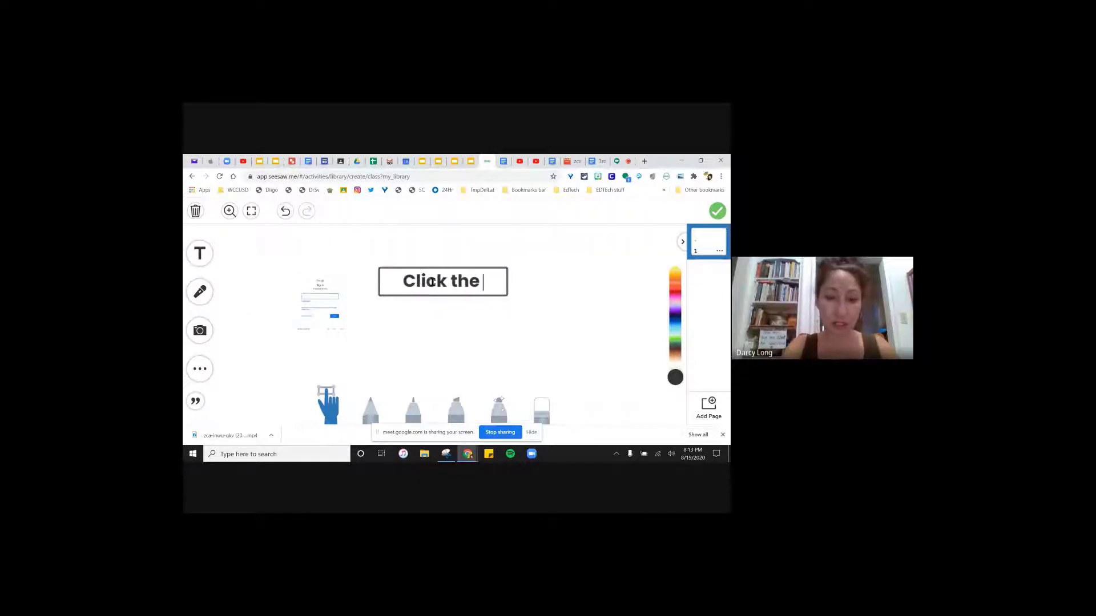
{"action": "type", "text": "link to opn"}
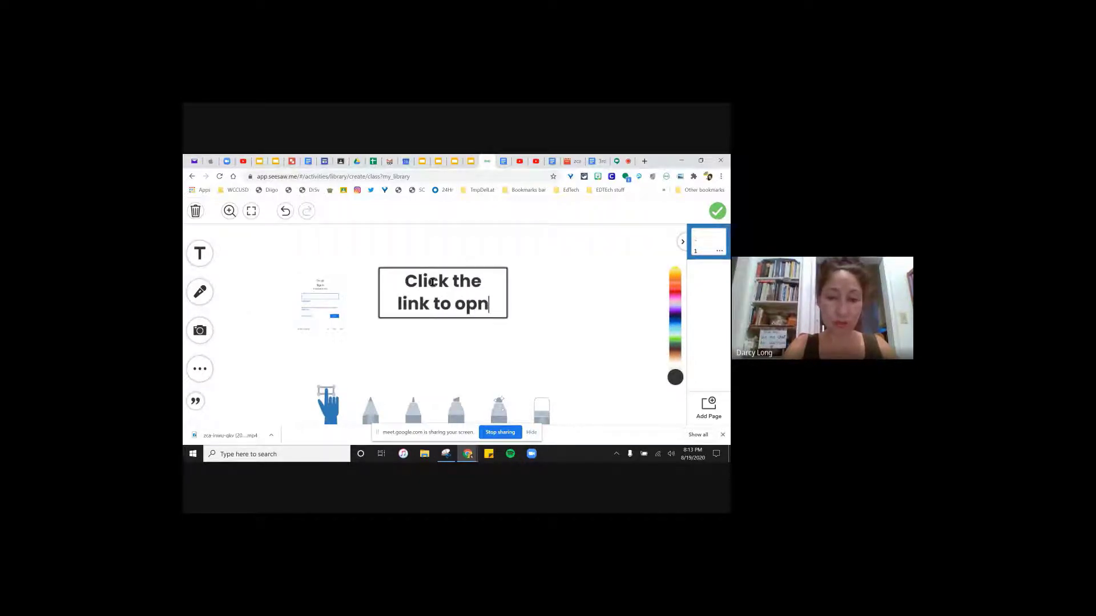
{"action": "key", "text": "BackSpace"}
{"action": "type", "text": "en."}
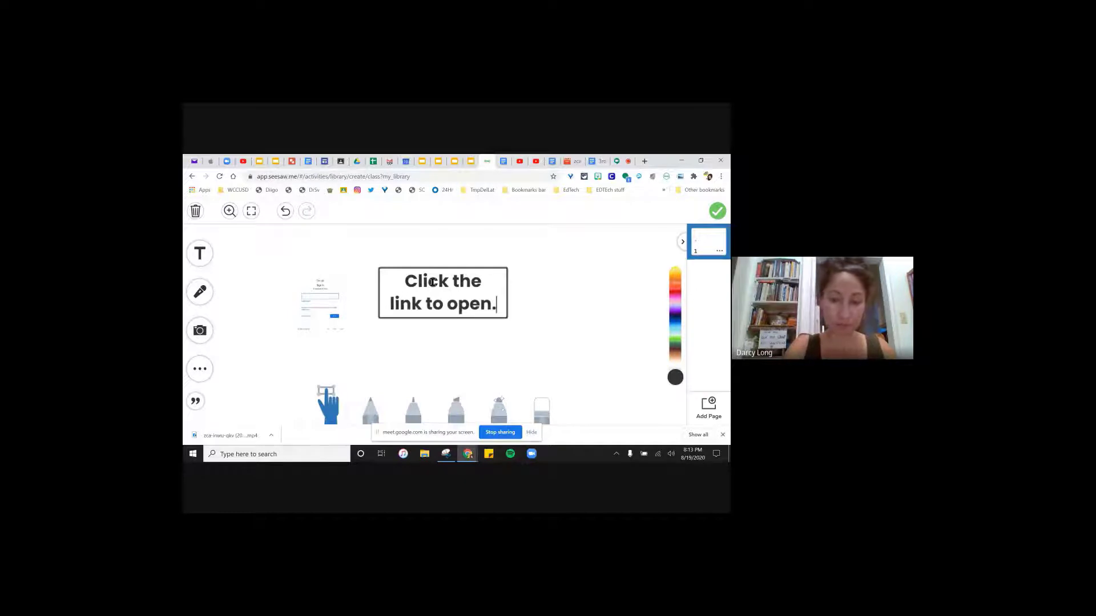
{"action": "key", "text": "Return"}
{"action": "type", "text": "You will"}
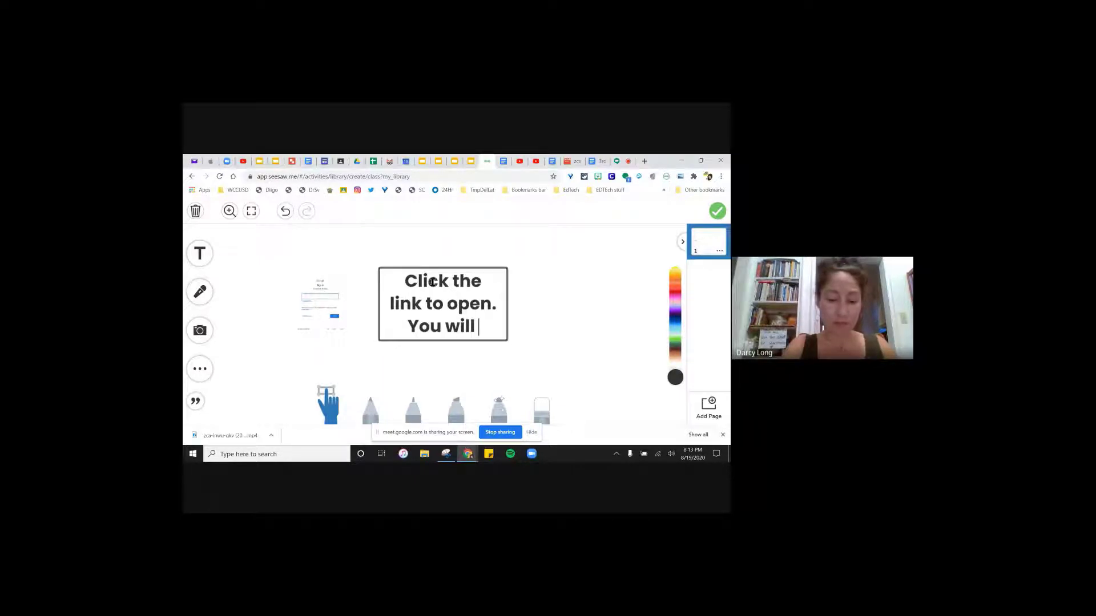
{"action": "type", "text": " make your own co"}
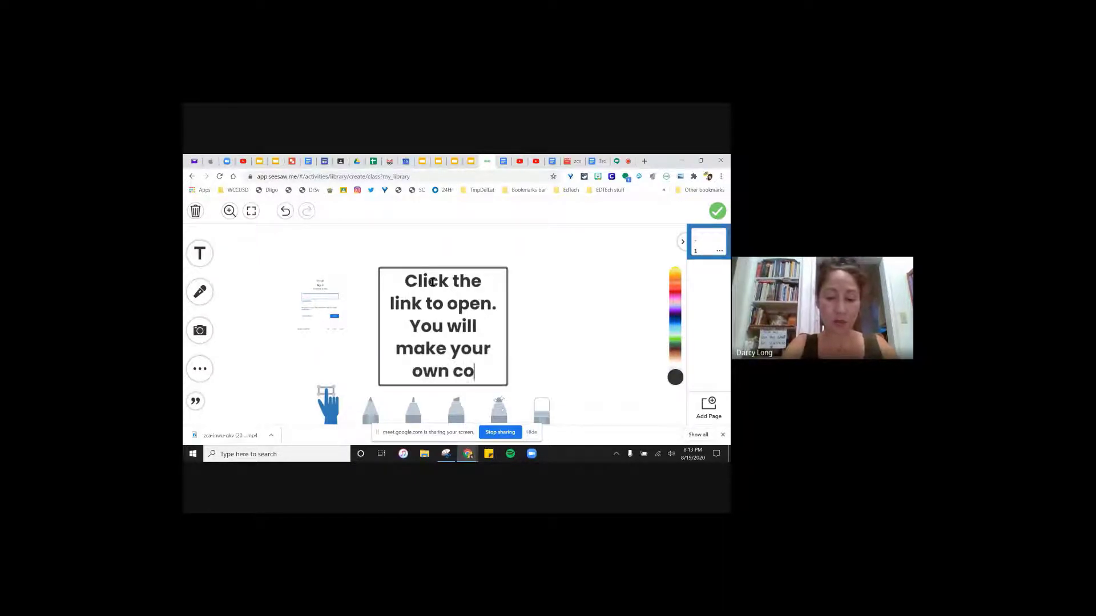
{"action": "type", "text": "py."}
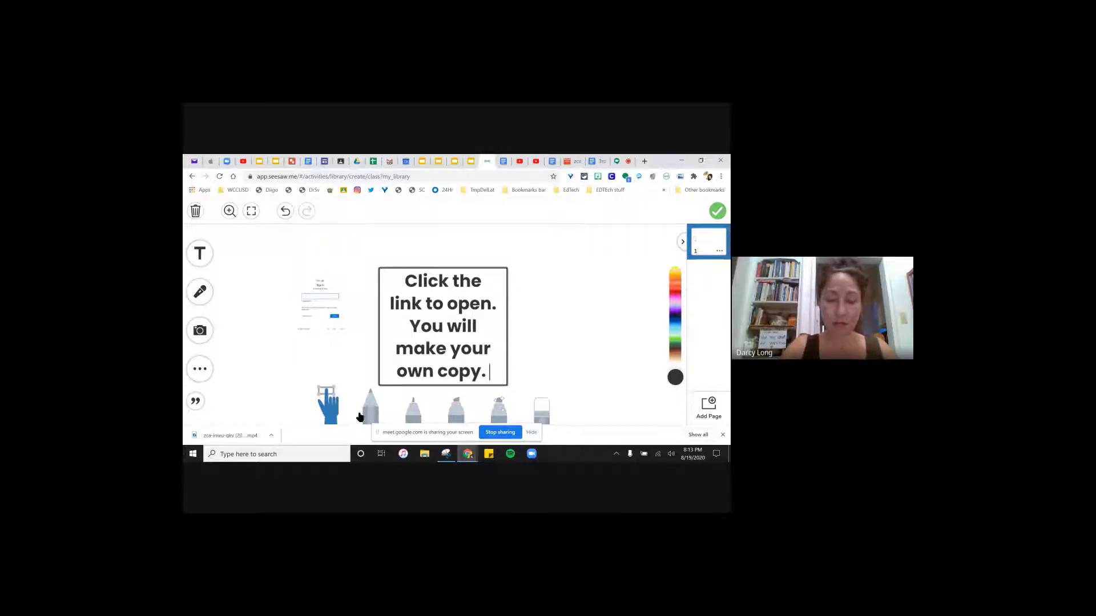
{"action": "left_click", "coordinate": [501, 383]}
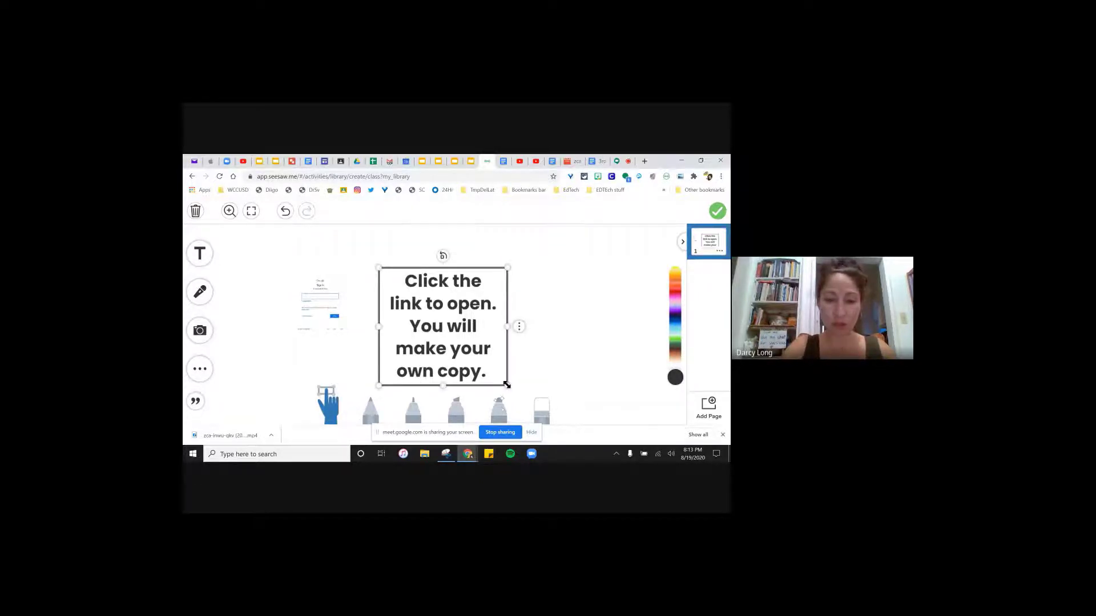
{"action": "left_click_drag", "start_coordinate": [500, 384], "coordinate": [432, 284]}
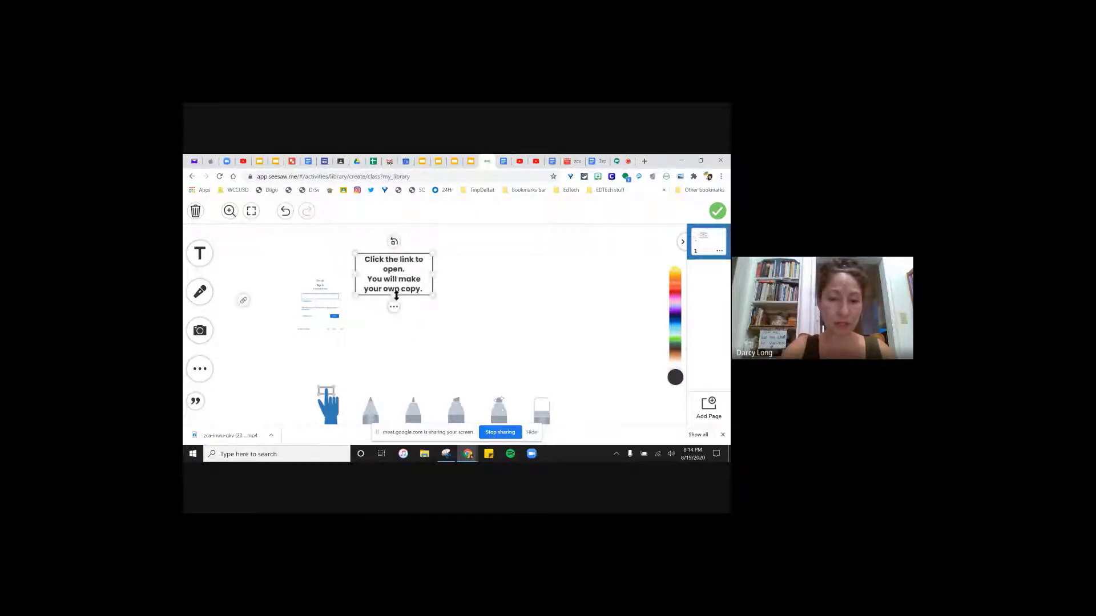
- Append the sentence 'Add your name to the document title.' to the instructions text box
{"action": "left_click", "coordinate": [397, 293]}
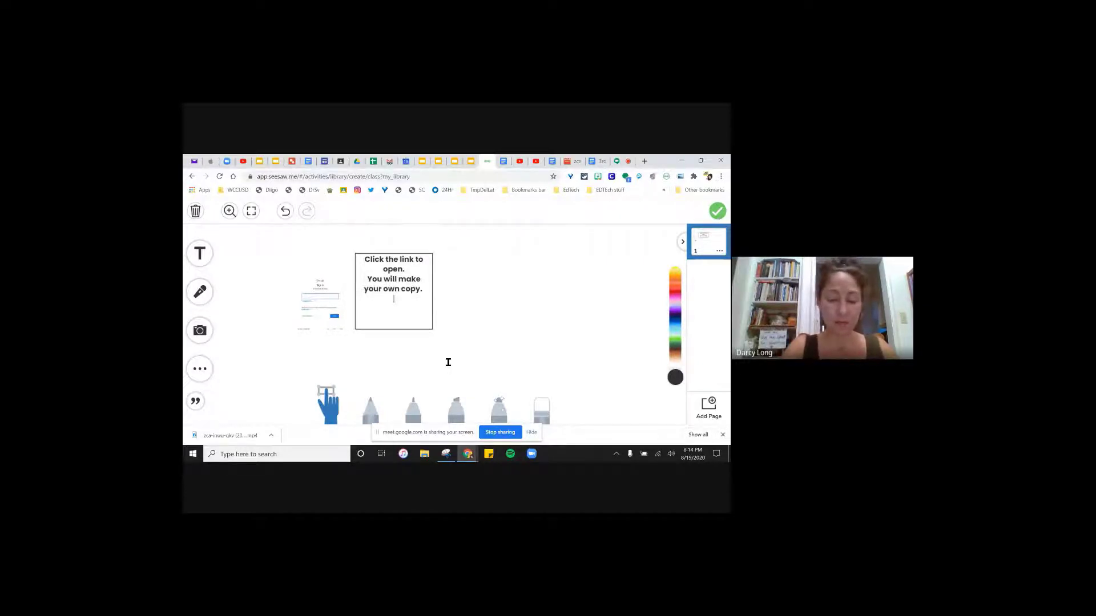
{"action": "type", "text": "re"}
{"action": "key", "text": "BackSpace"}
{"action": "key", "text": "BackSpace"}
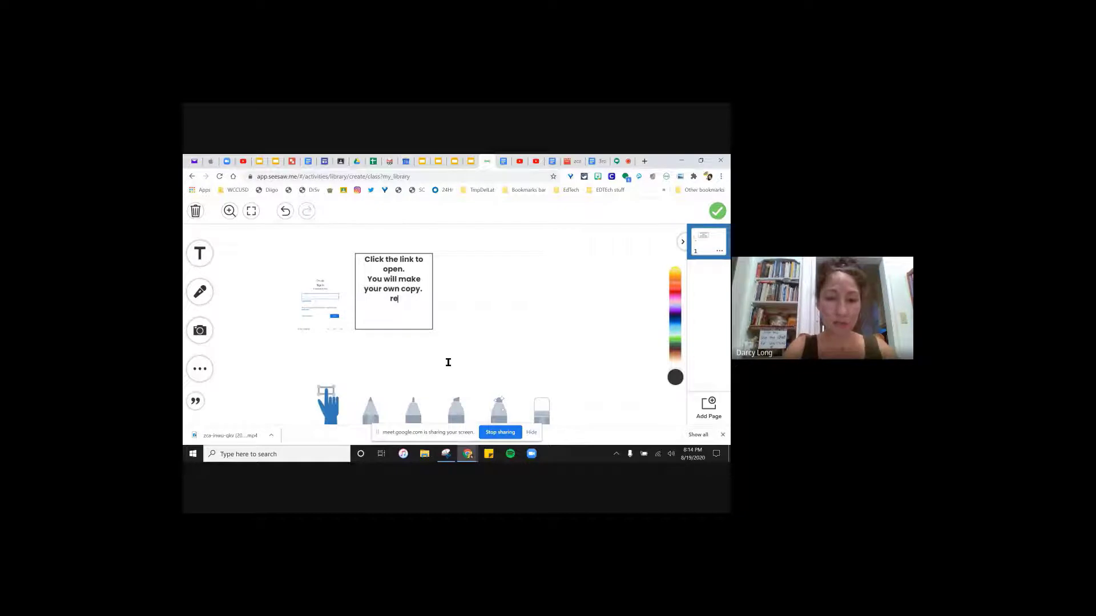
{"action": "type", "text": "Add your n"}
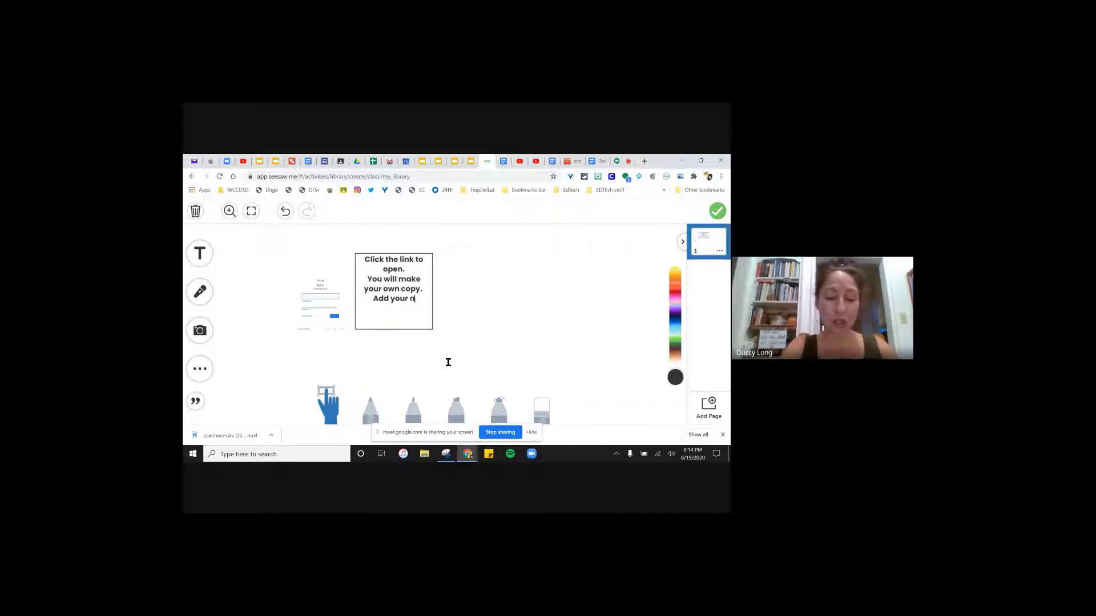
{"action": "type", "text": "ame to the docume"}
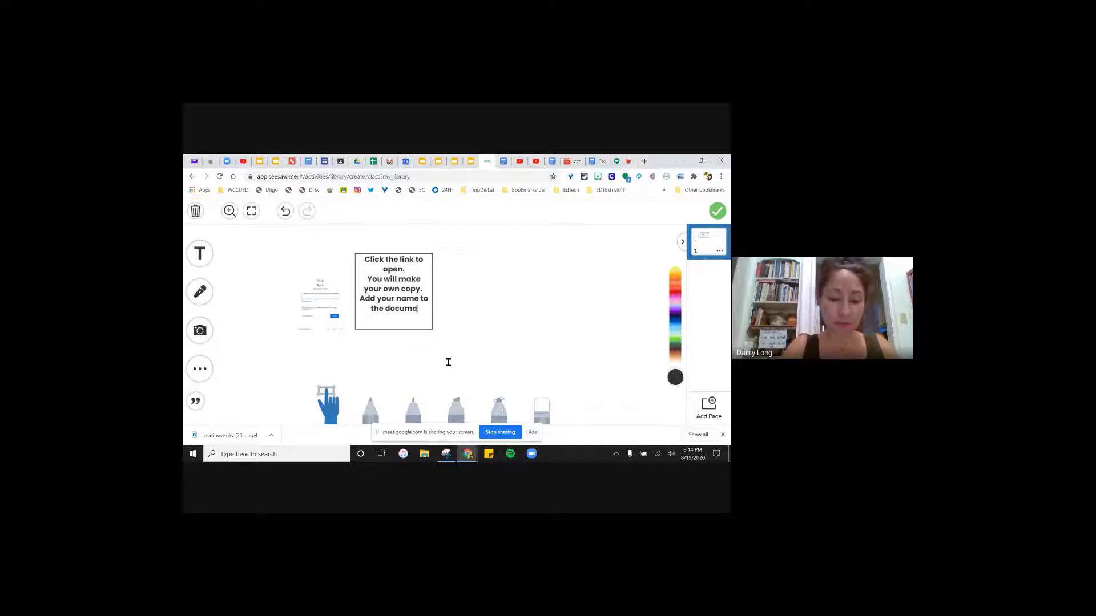
{"action": "type", "text": "nt title."}
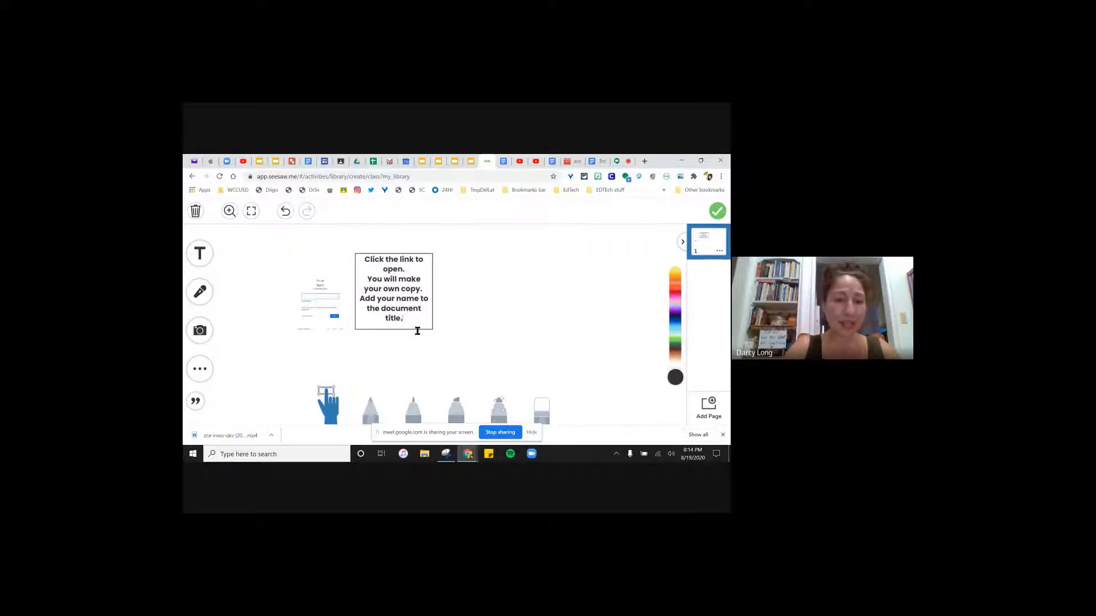
{"action": "left_click", "coordinate": [500, 346]}
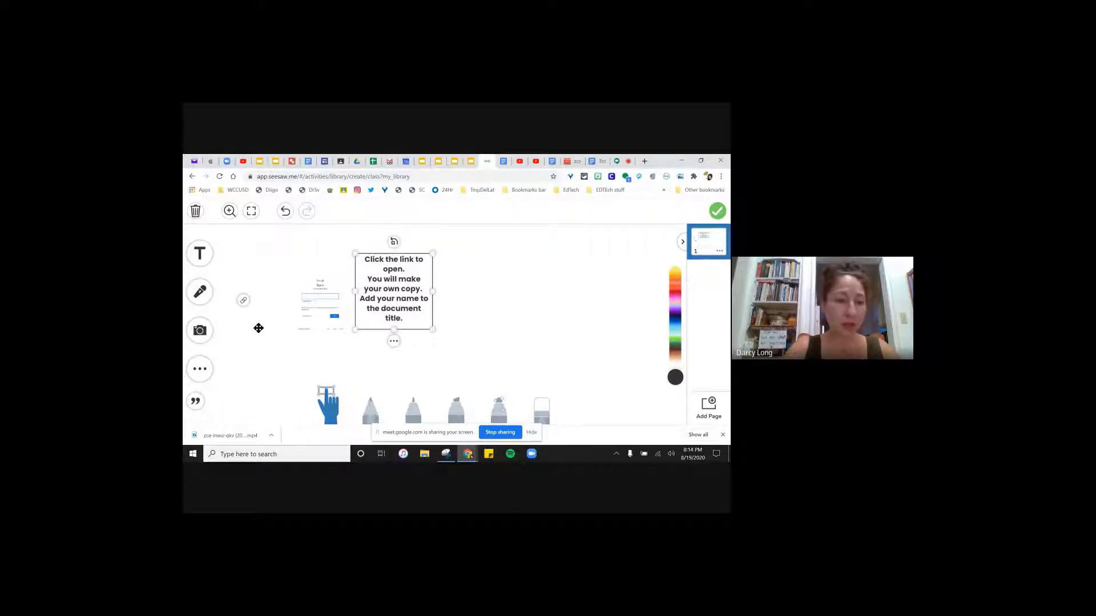
- Add a blue square shape and stretch it into a wide rectangle right of the instructions
{"action": "left_click", "coordinate": [206, 374]}
{"action": "left_click", "coordinate": [209, 368]}
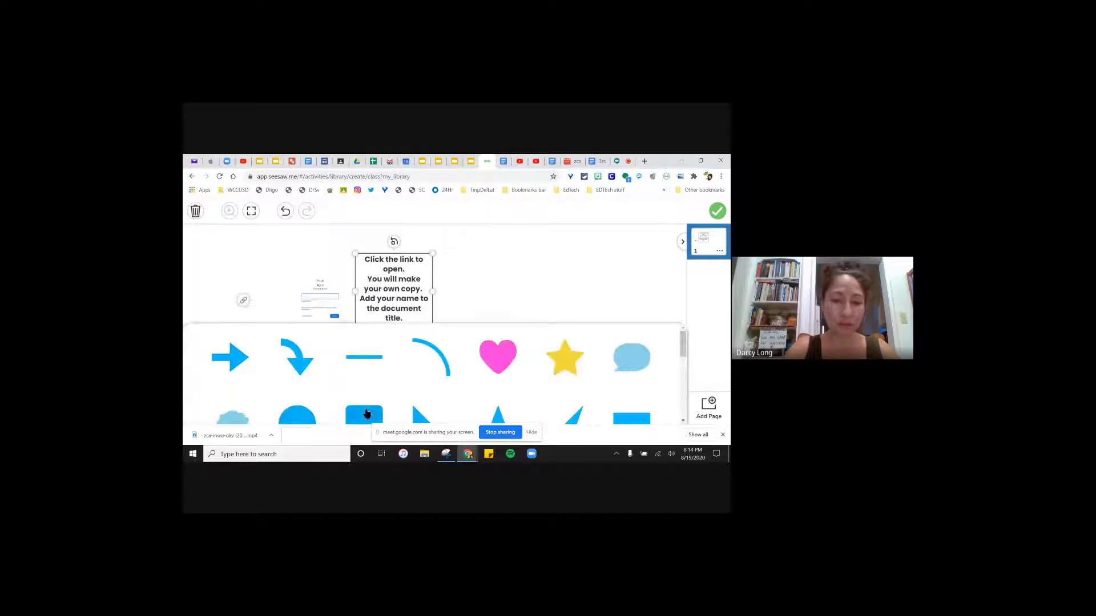
{"action": "left_click", "coordinate": [365, 415]}
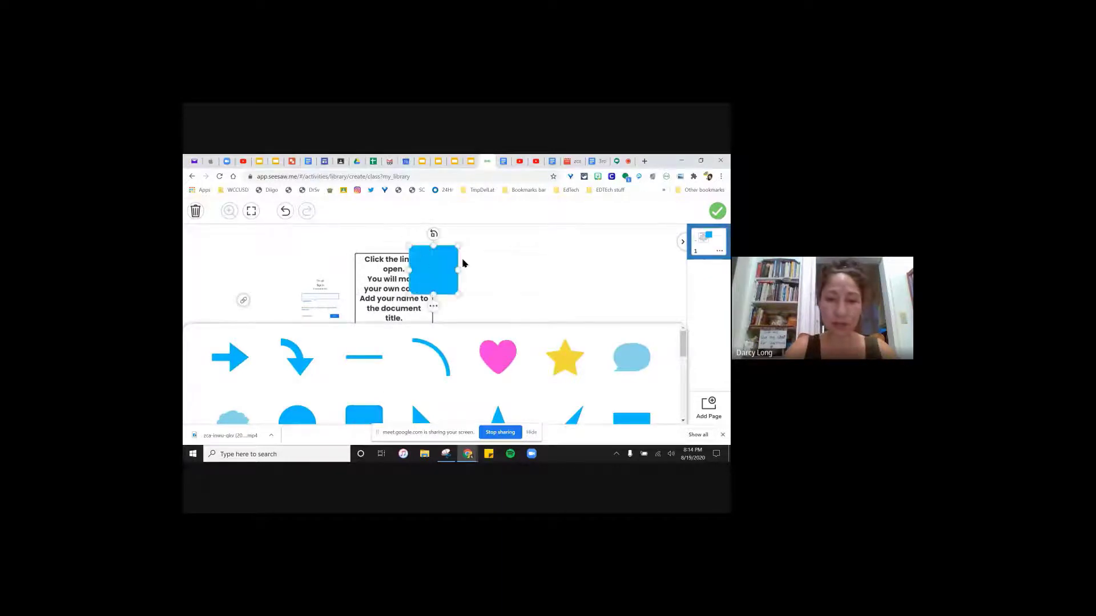
{"action": "left_click_drag", "start_coordinate": [427, 257], "coordinate": [490, 260]}
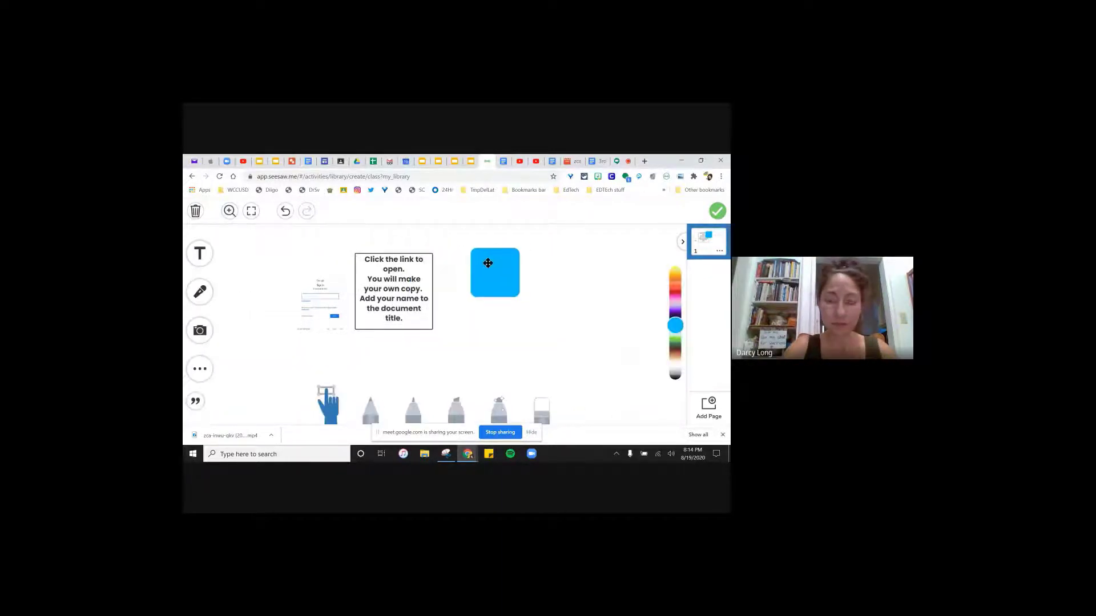
{"action": "left_click_drag", "start_coordinate": [521, 299], "coordinate": [637, 349]}
- Add a text label ending 'file link here.' and place it on the blue rectangle
{"action": "left_click", "coordinate": [206, 256]}
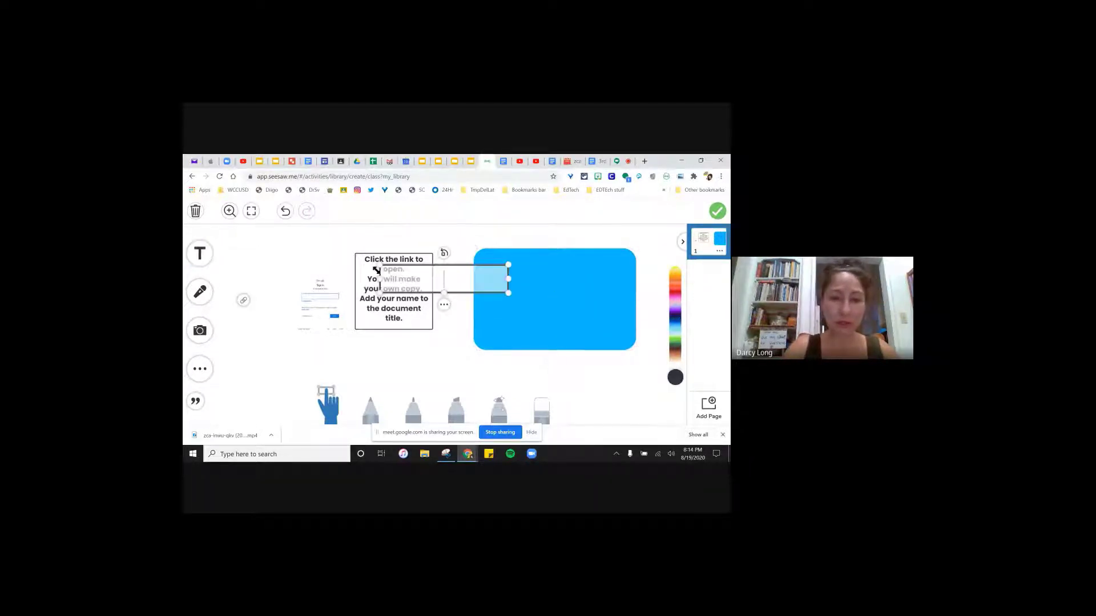
{"action": "type", "text": "Add"}
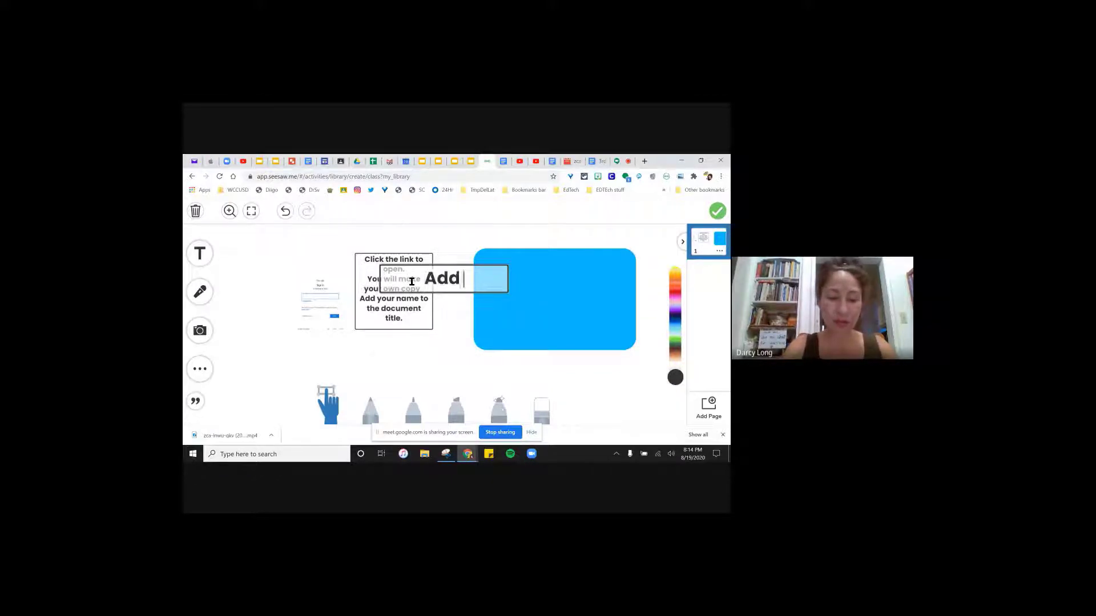
{"action": "type", "text": " your name to the "}
{"action": "type", "text": "docu"}
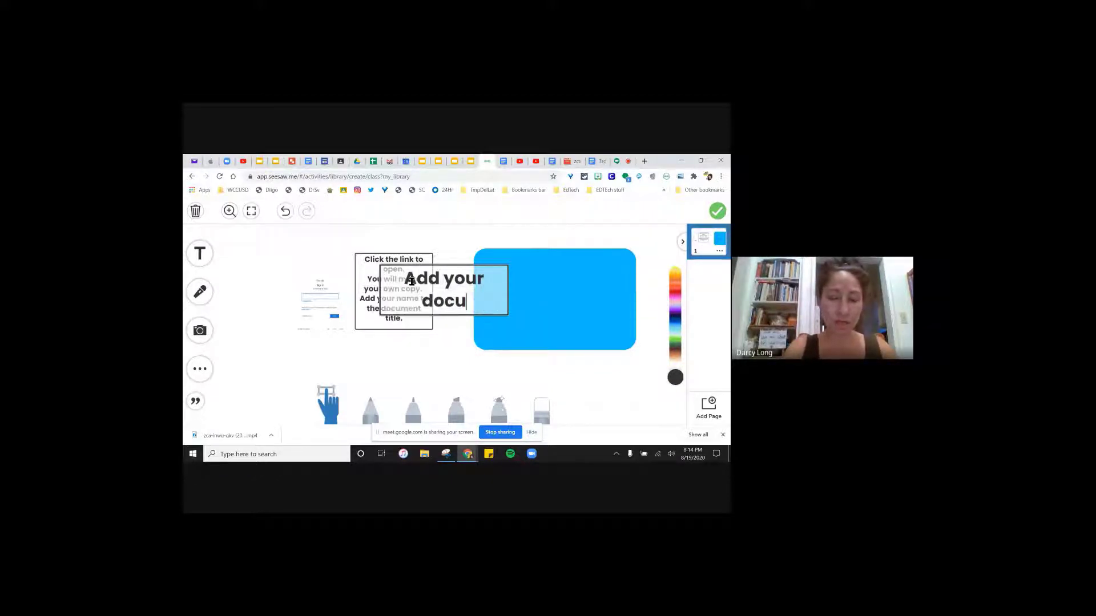
{"action": "key", "text": "BackSpace"}
{"action": "key", "text": "BackSpace"}
{"action": "key", "text": "BackSpace"}
{"action": "key", "text": "BackSpace"}
{"action": "type", "text": "file link here"}
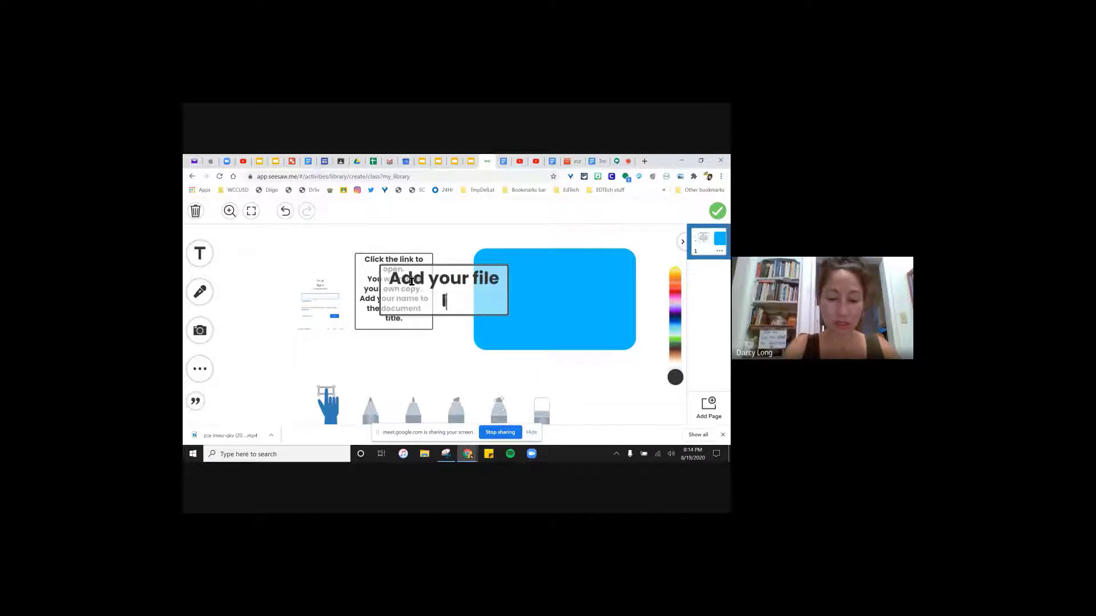
{"action": "type", "text": "."}
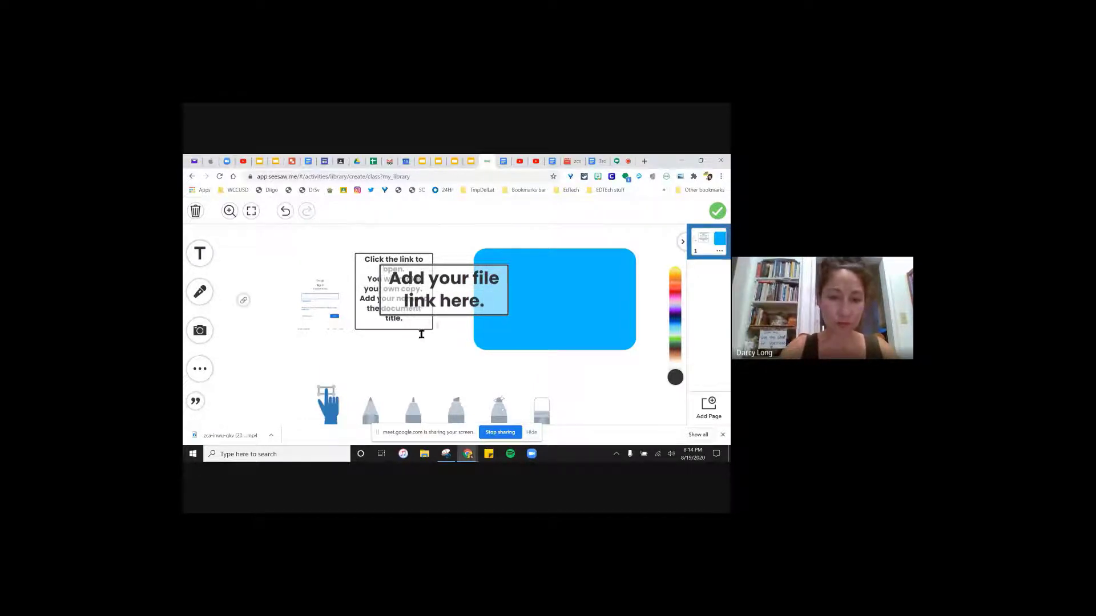
{"action": "left_click_drag", "start_coordinate": [394, 291], "coordinate": [493, 272]}
{"action": "left_click_drag", "start_coordinate": [496, 275], "coordinate": [497, 275]}
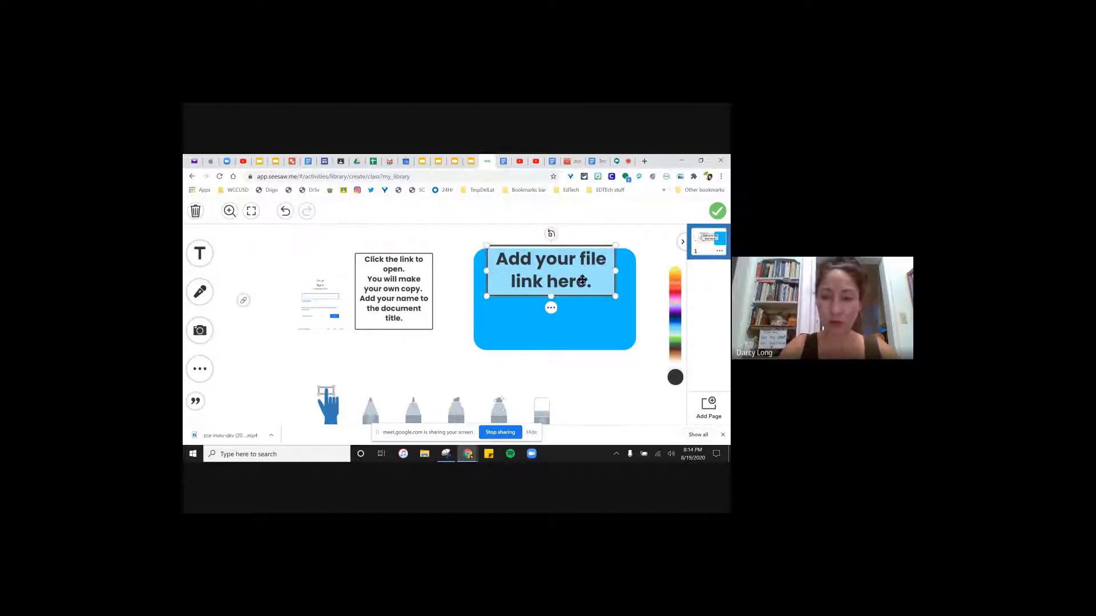
- Reword the label to 'Use the link tool to add your file link here.'
{"action": "left_click", "coordinate": [555, 289]}
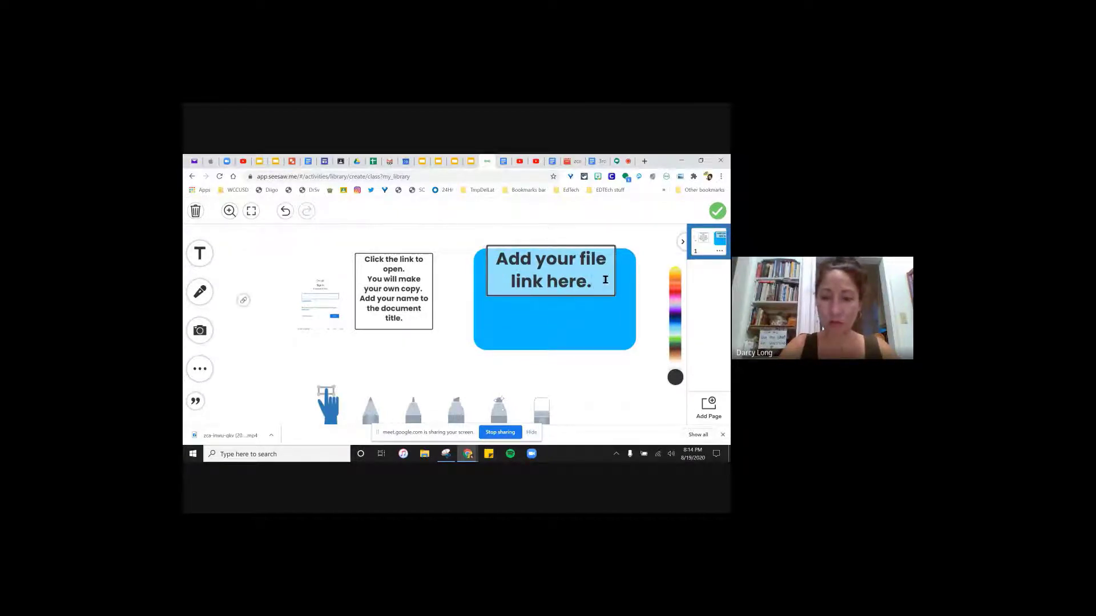
{"action": "type", "text": "Us"}
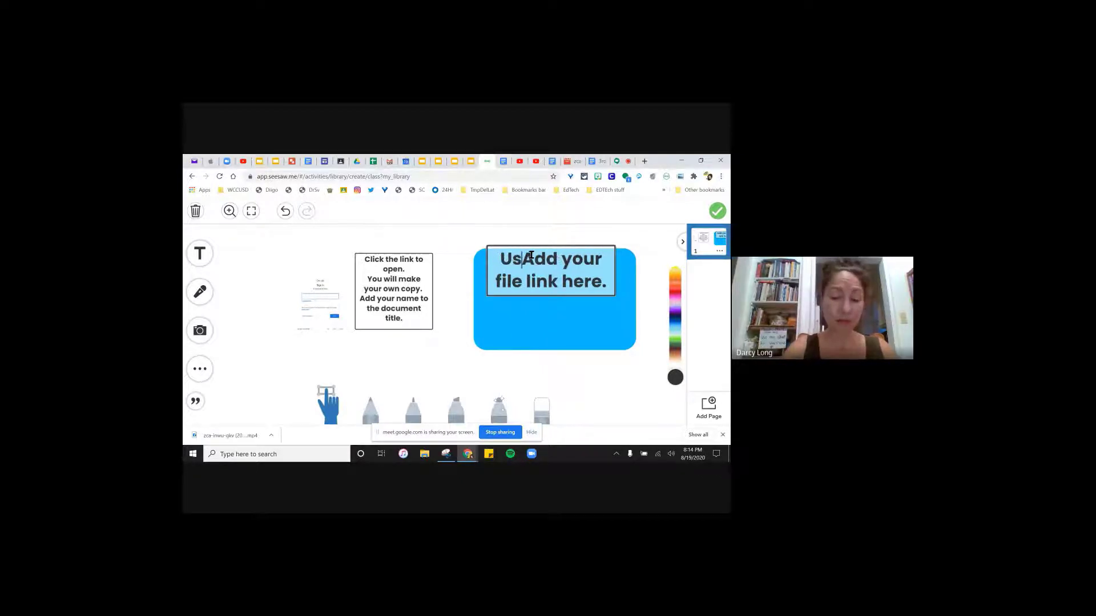
{"action": "type", "text": "e the link too to"}
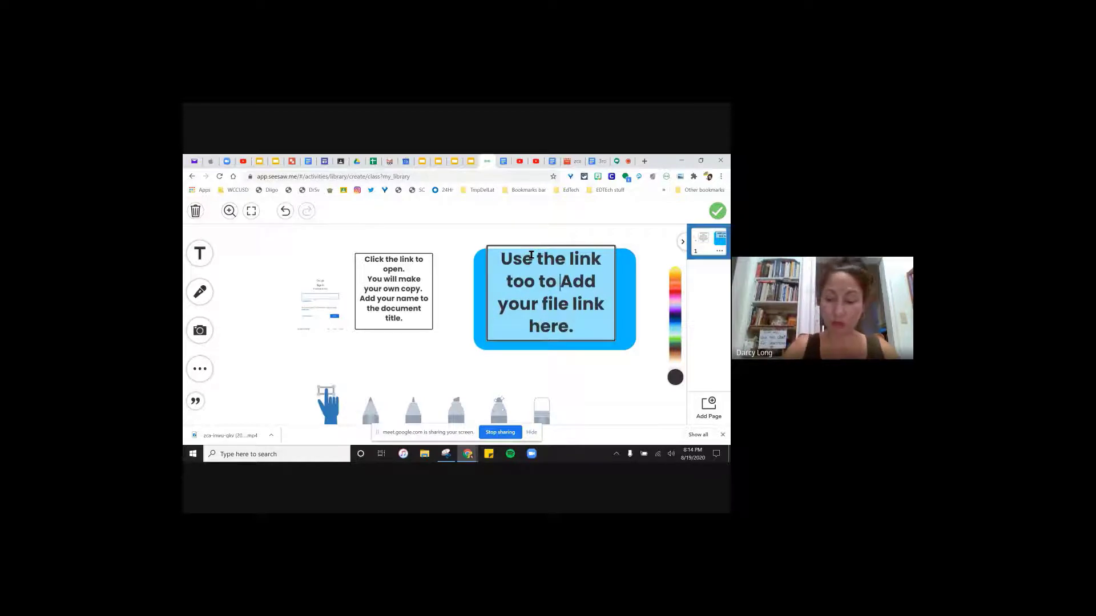
{"action": "key", "text": "BackSpace"}
{"action": "key", "text": "BackSpace"}
{"action": "key", "text": "BackSpace"}
{"action": "key", "text": "BackSpace"}
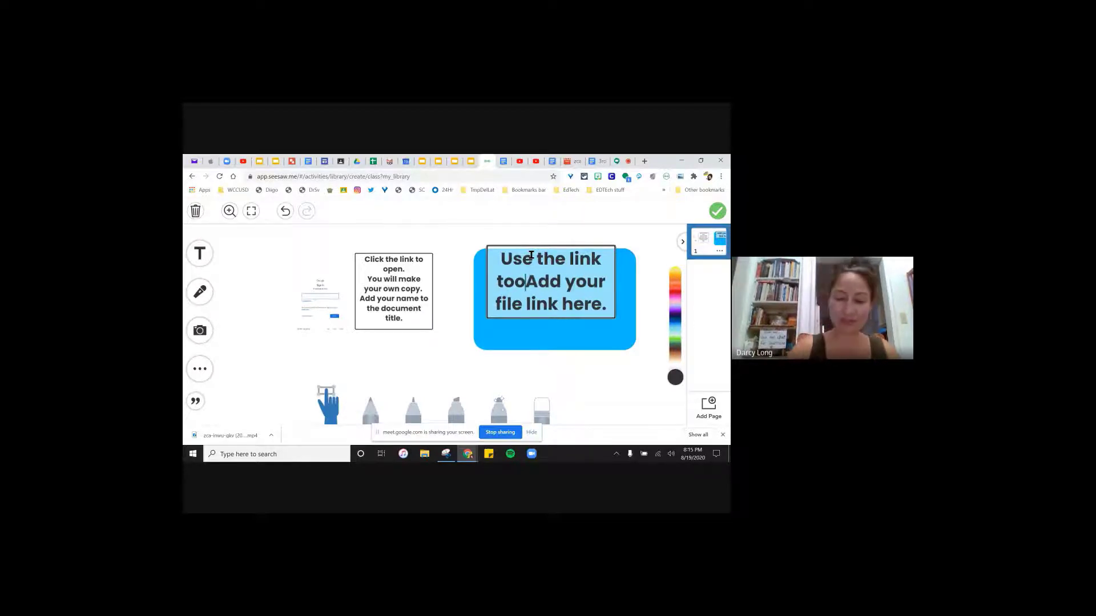
{"action": "type", "text": "l to"}
{"action": "key", "text": "Right"}
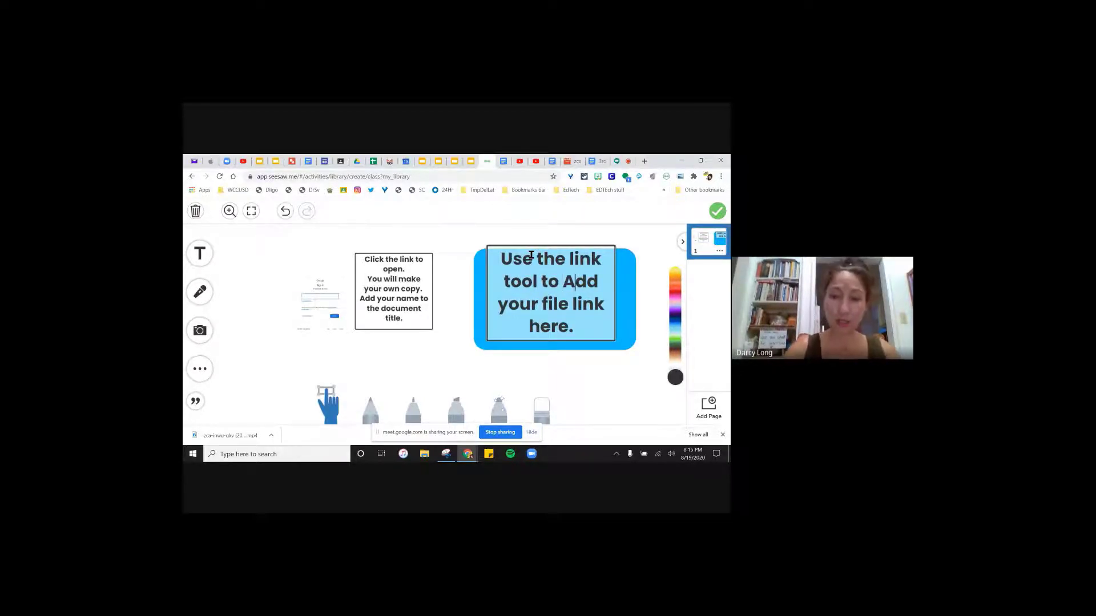
{"action": "key", "text": "BackSpace"}
{"action": "type", "text": "a"}
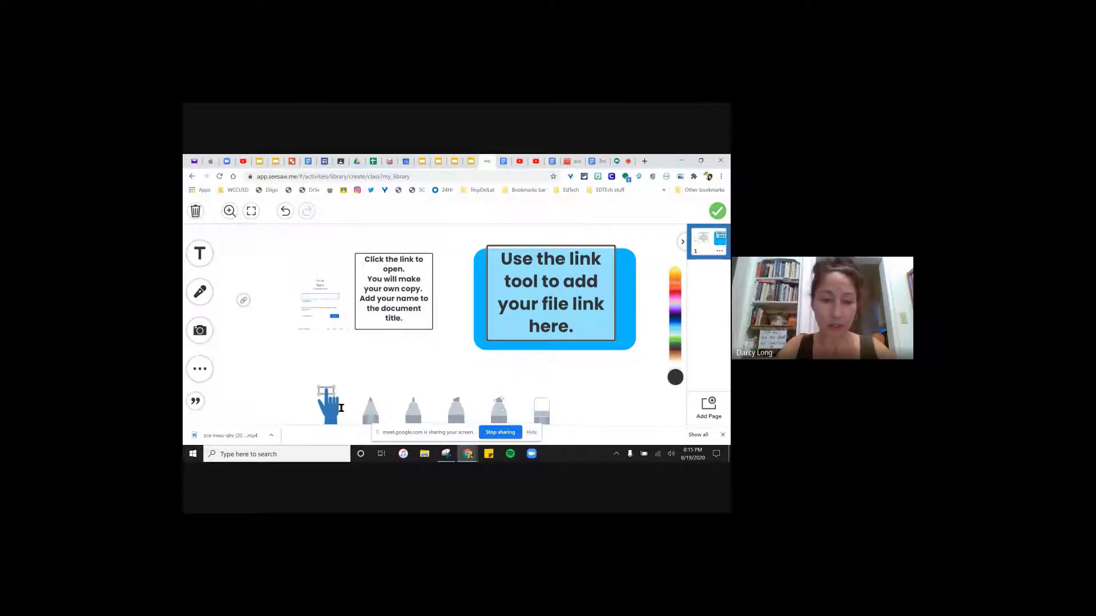
- Fit the prompt text atop the rectangle, lock both objects, and attach the finished template page
{"action": "left_click_drag", "start_coordinate": [616, 341], "coordinate": [624, 267]}
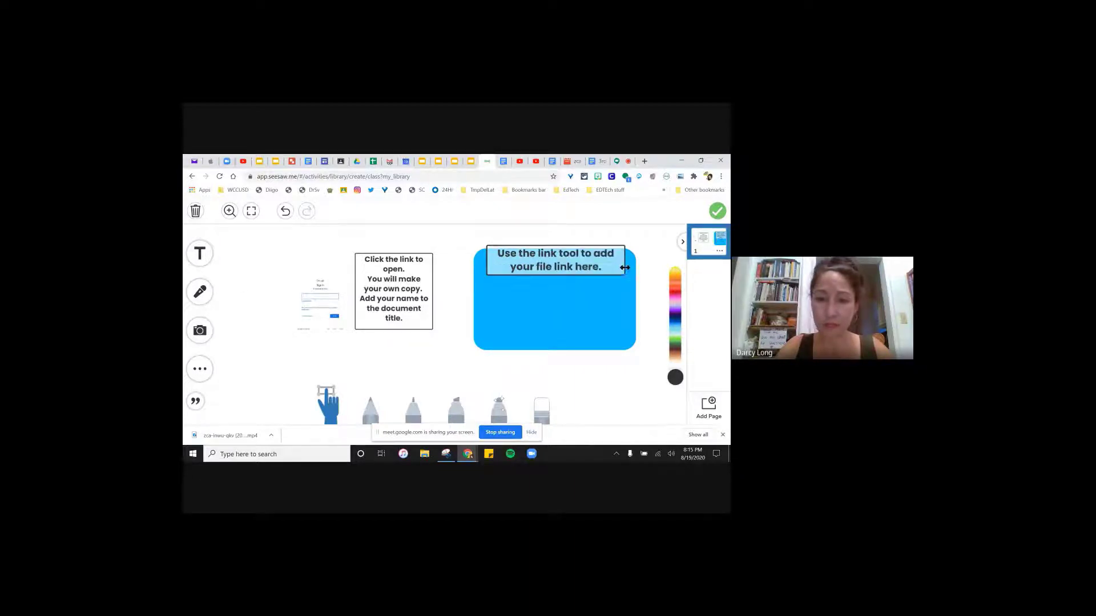
{"action": "left_click", "coordinate": [542, 324]}
{"action": "left_click", "coordinate": [556, 363]}
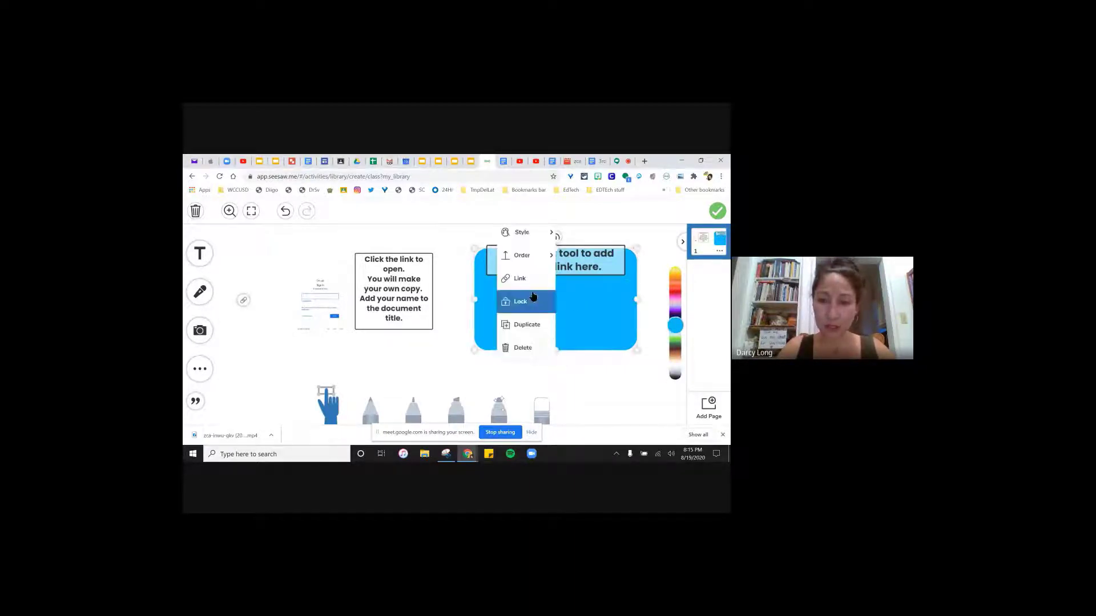
{"action": "left_click", "coordinate": [533, 300]}
{"action": "left_click", "coordinate": [605, 259]}
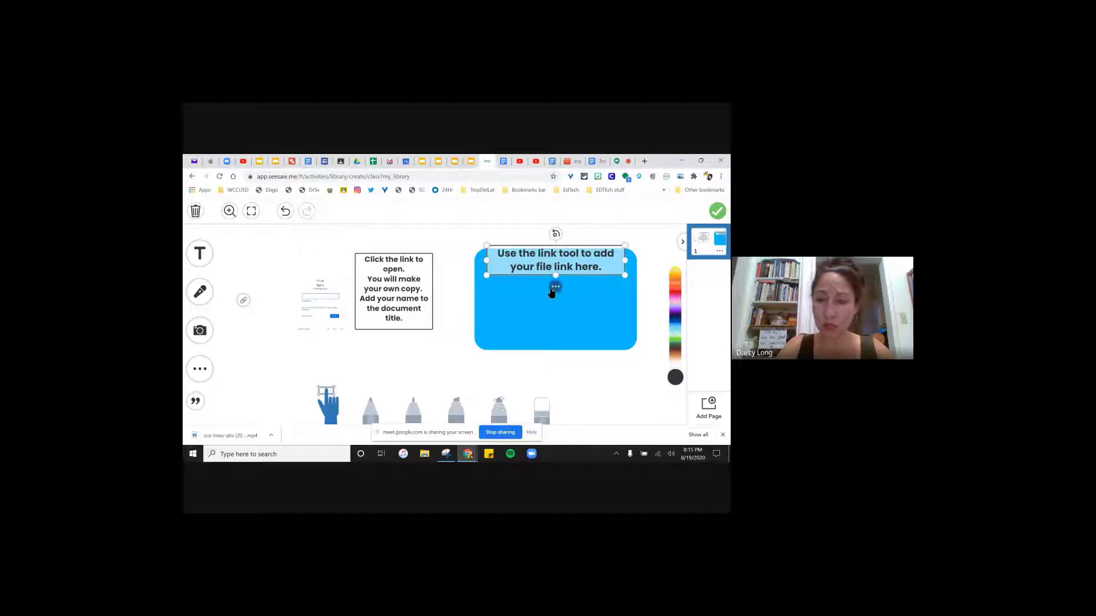
{"action": "left_click", "coordinate": [555, 286]}
{"action": "left_click", "coordinate": [534, 225]}
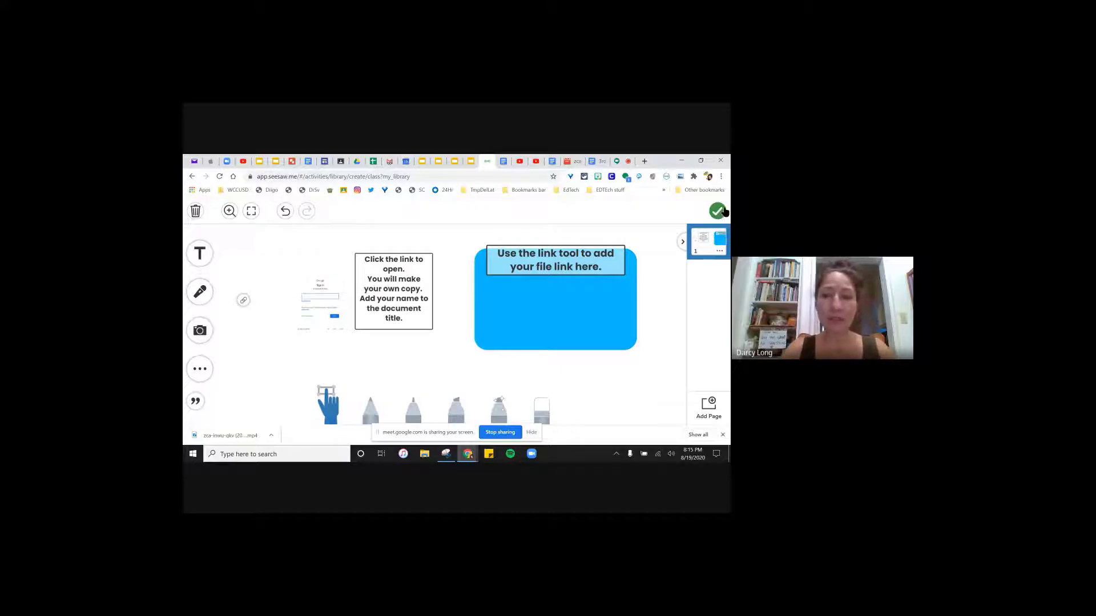
{"action": "mouse_move", "coordinate": [243, 302]}
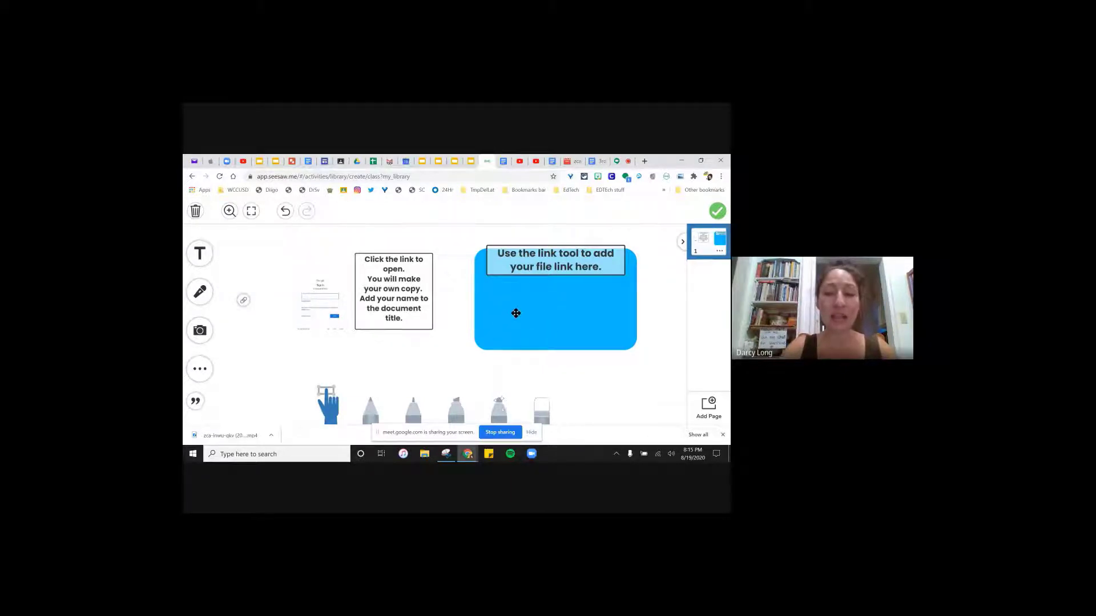
{"action": "left_click", "coordinate": [720, 215]}
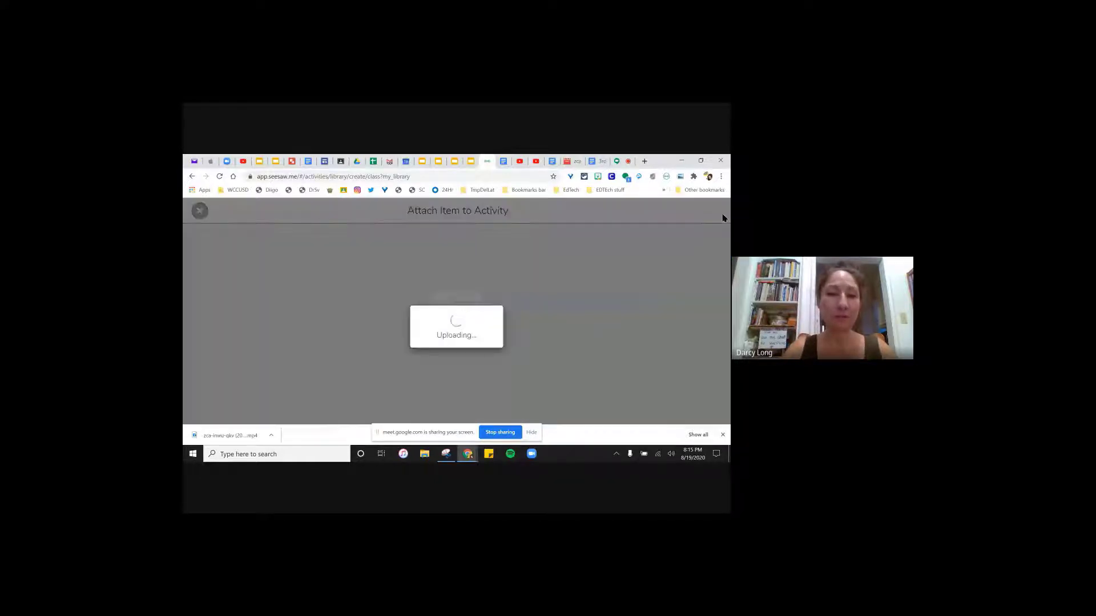
- Click into the Student Instructions box of the Hopes and Dreams Google Doc activity
{"action": "left_click", "coordinate": [371, 299]}
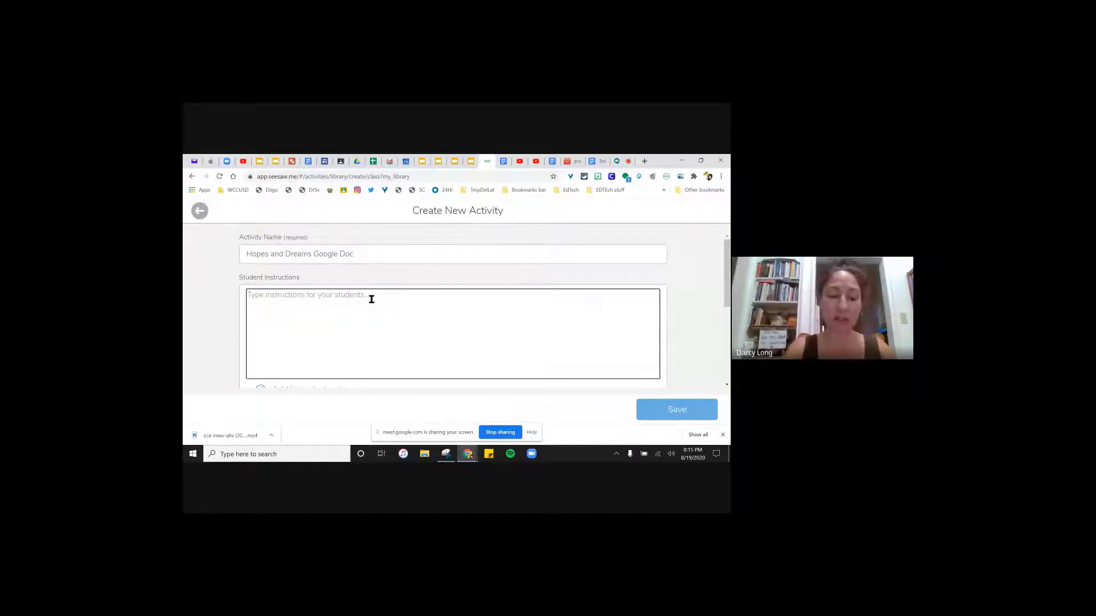
- Type instructions 'Click on the file to open it. You will be making your own copy.' and 'Please add your name to the title'
{"action": "type", "text": "C"}
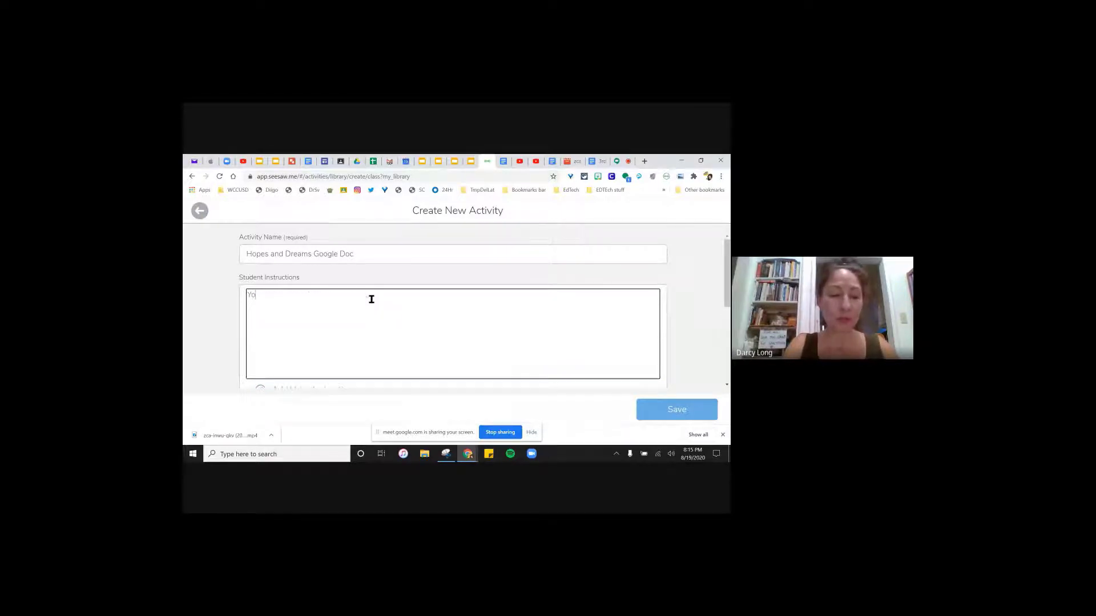
{"action": "key", "text": "BackSpace"}
{"action": "type", "text": "Click on t"}
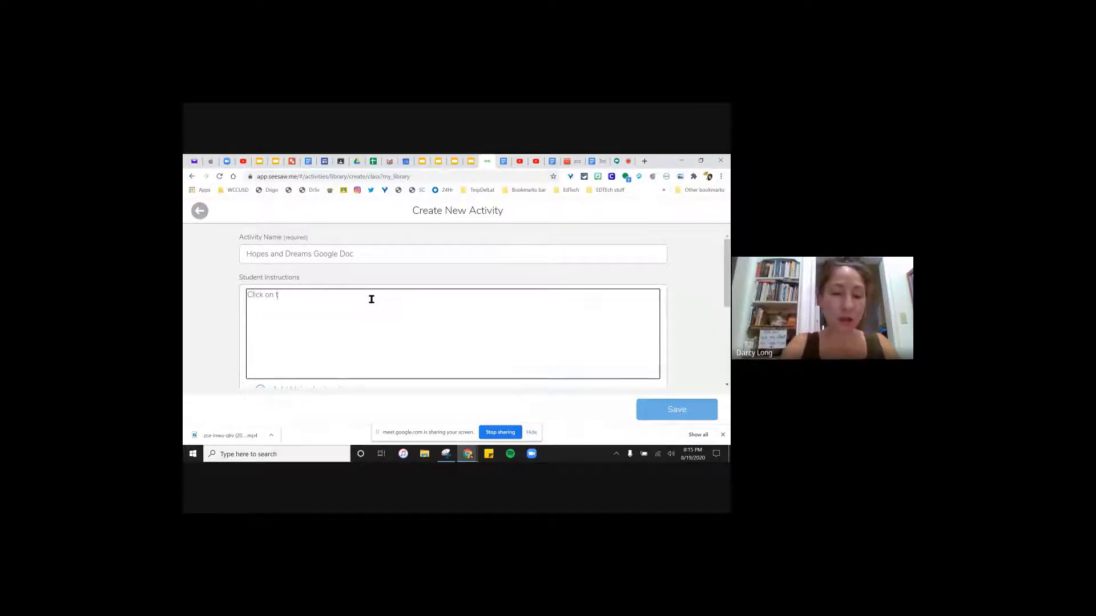
{"action": "type", "text": "he file to open it. "}
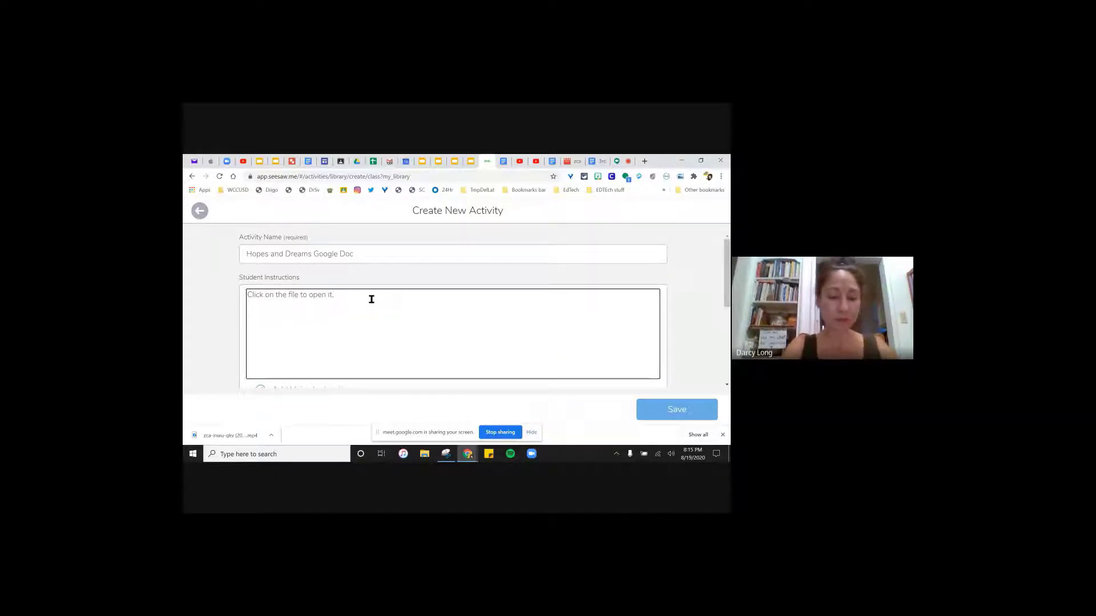
{"action": "type", "text": "You will"}
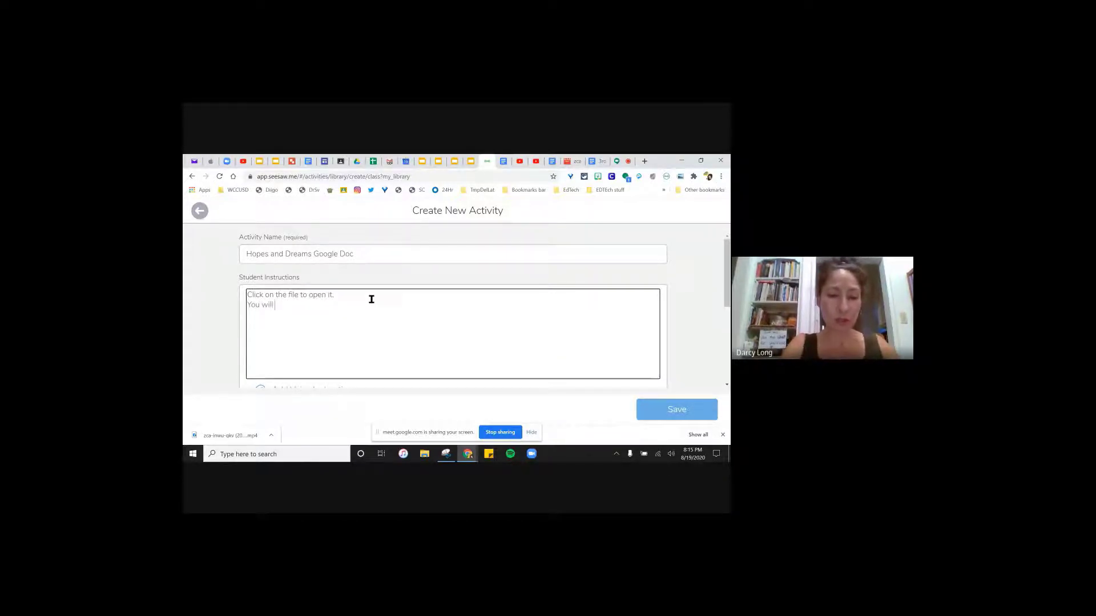
{"action": "type", "text": " be making your won"}
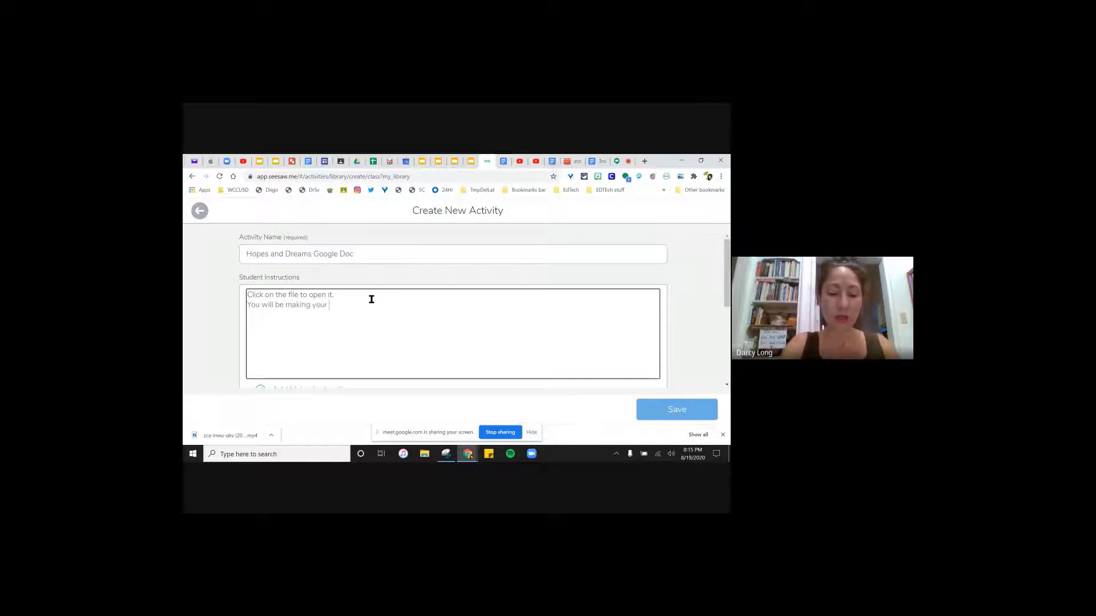
{"action": "key", "text": "BackSpace"}
{"action": "key", "text": "BackSpace"}
{"action": "type", "text": "own copy."}
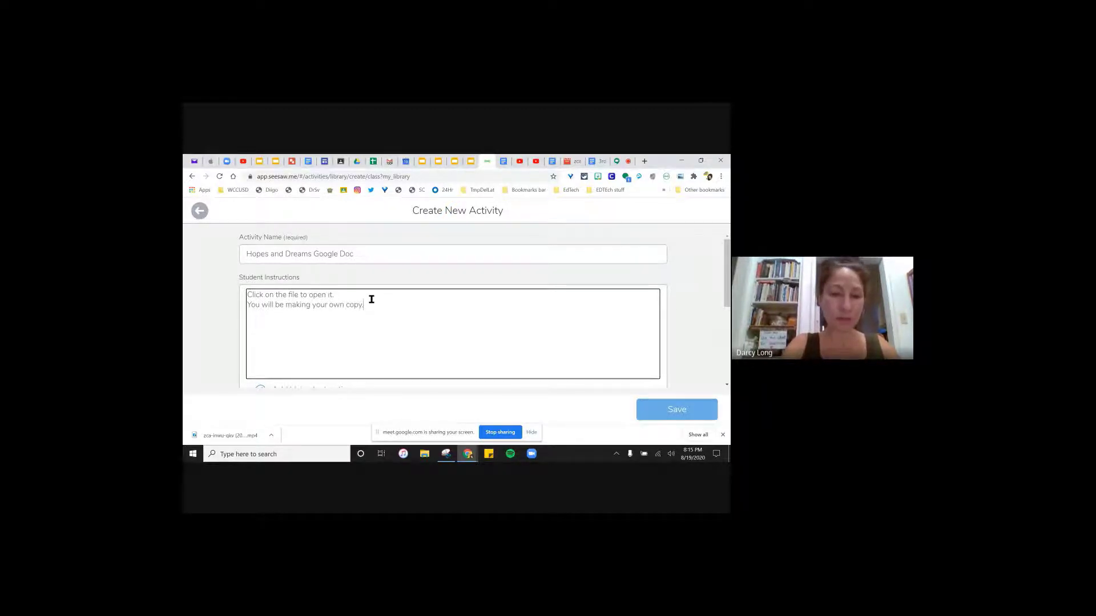
{"action": "key", "text": "Return"}
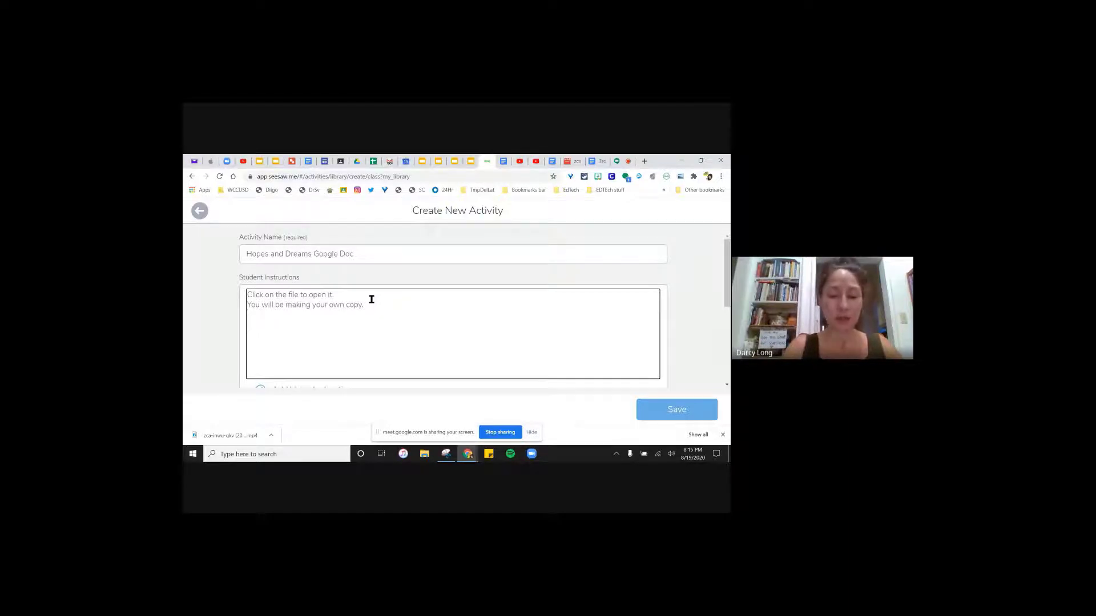
{"action": "type", "text": "Please add yo"}
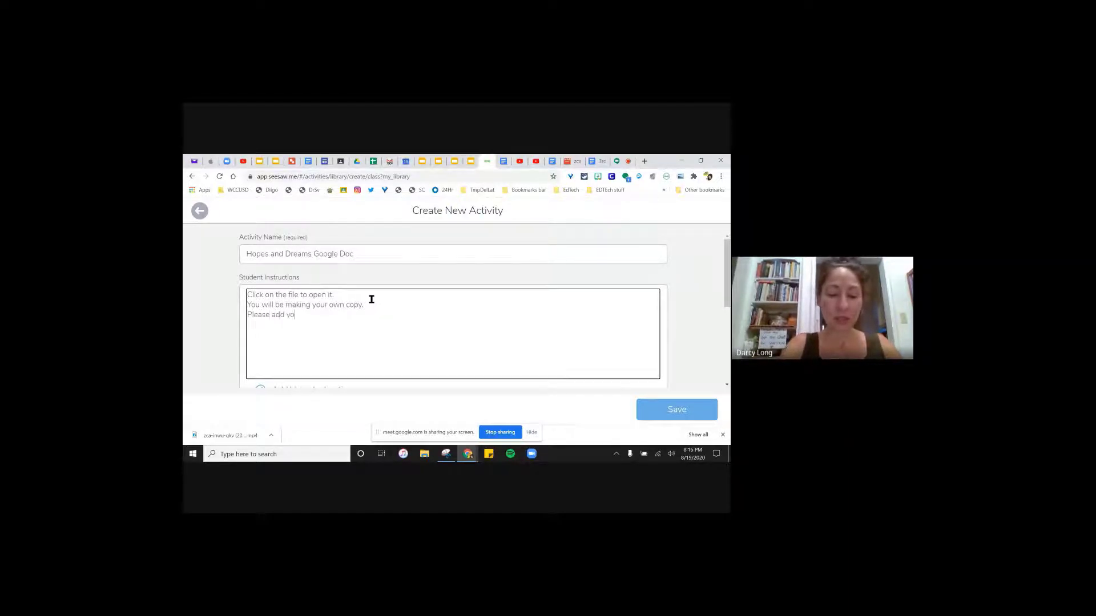
{"action": "type", "text": "ur name to the title."}
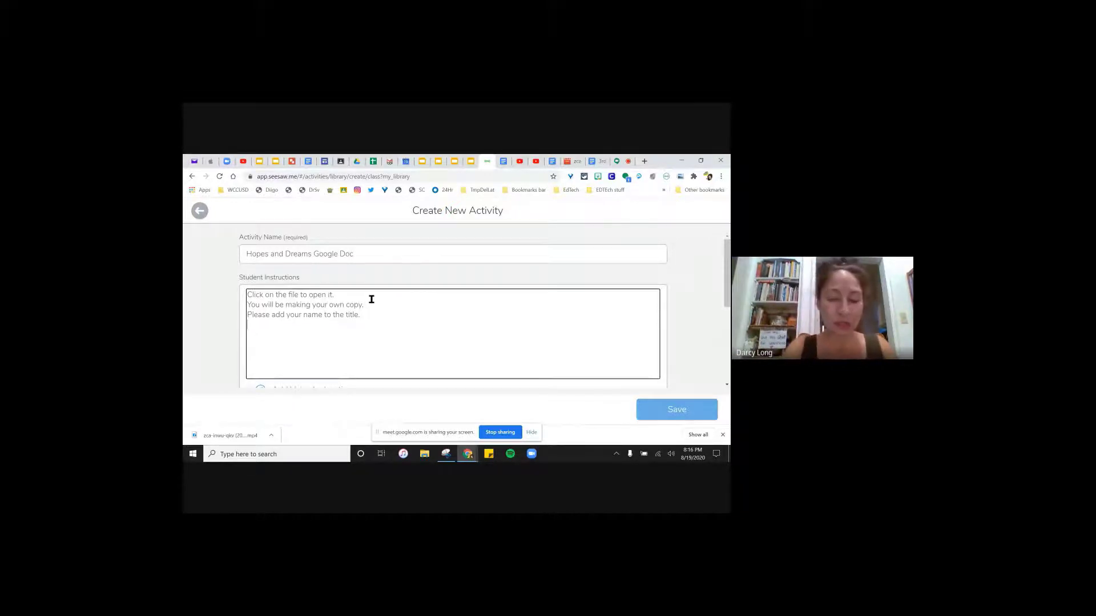
- Add a line telling students, when done, to click the blue 'share' button in the upper right corner
{"action": "type", "text": "Nex"}
{"action": "key", "text": "BackSpace"}
{"action": "key", "text": "BackSpace"}
{"action": "key", "text": "BackSpace"}
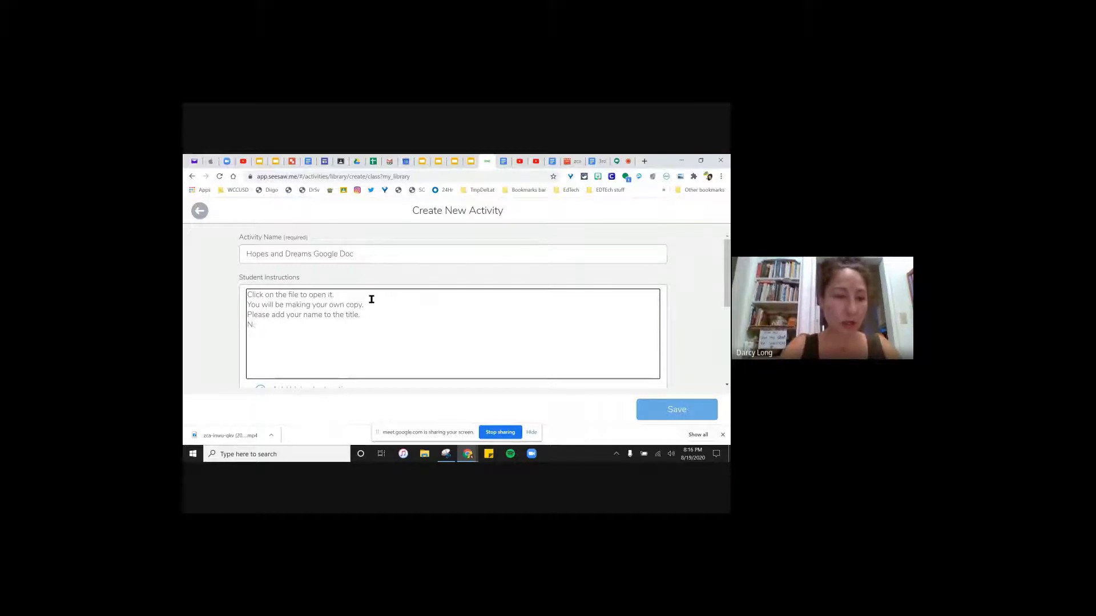
{"action": "type", "text": "When you"}
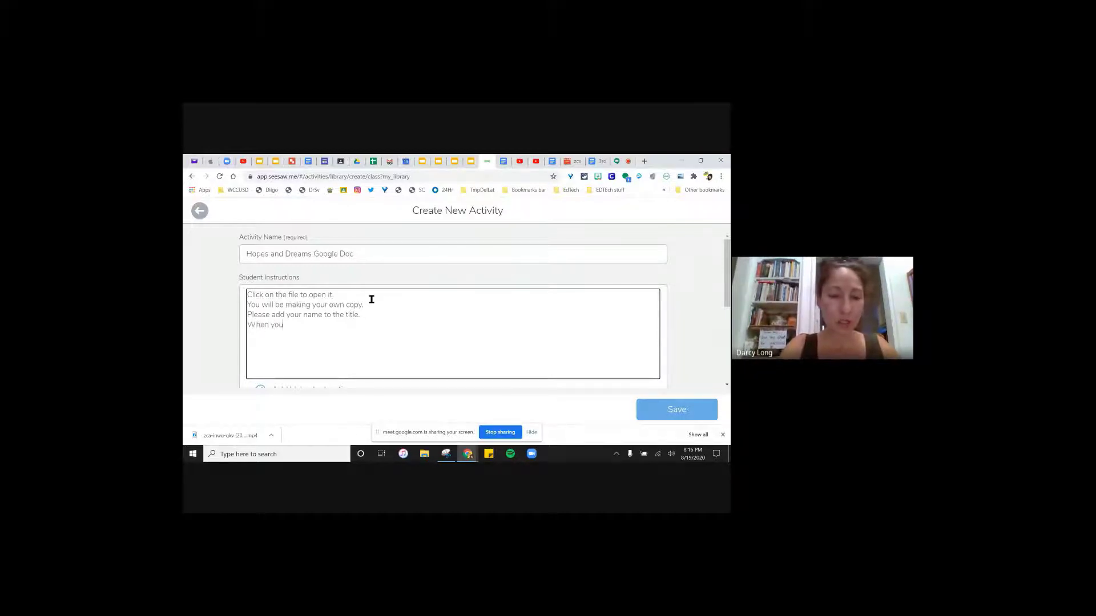
{"action": "type", "text": " are done "}
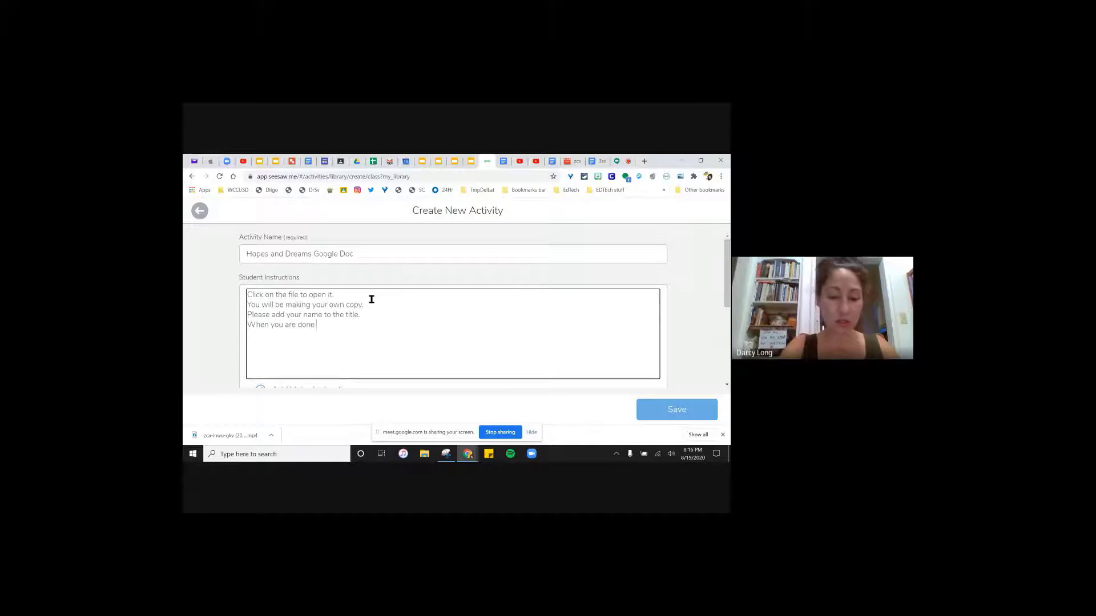
{"action": "type", "text": "with the ac"}
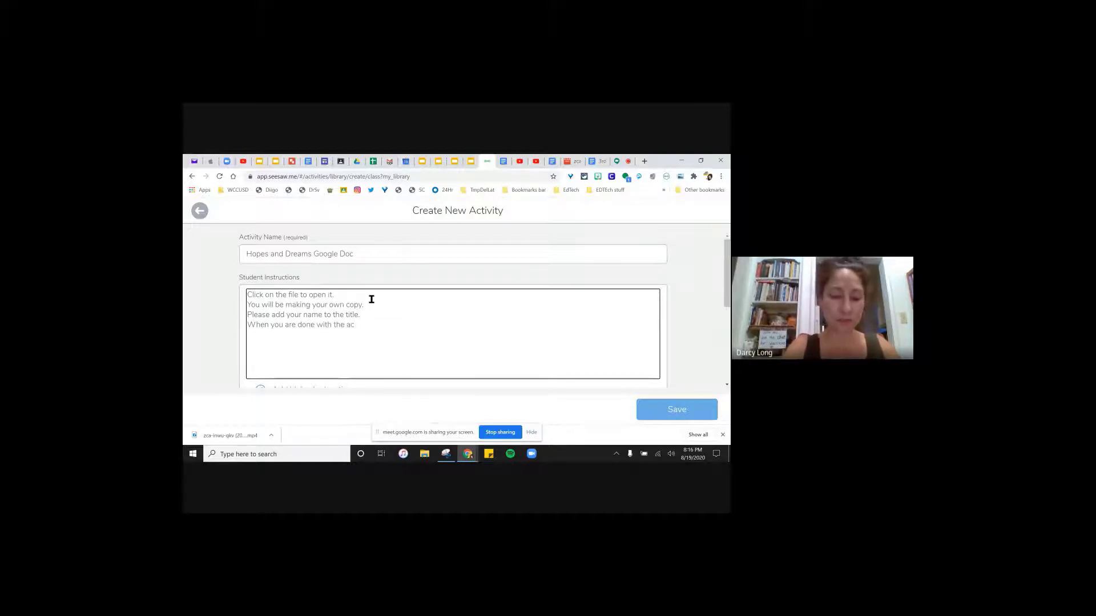
{"action": "type", "text": "tivity,"}
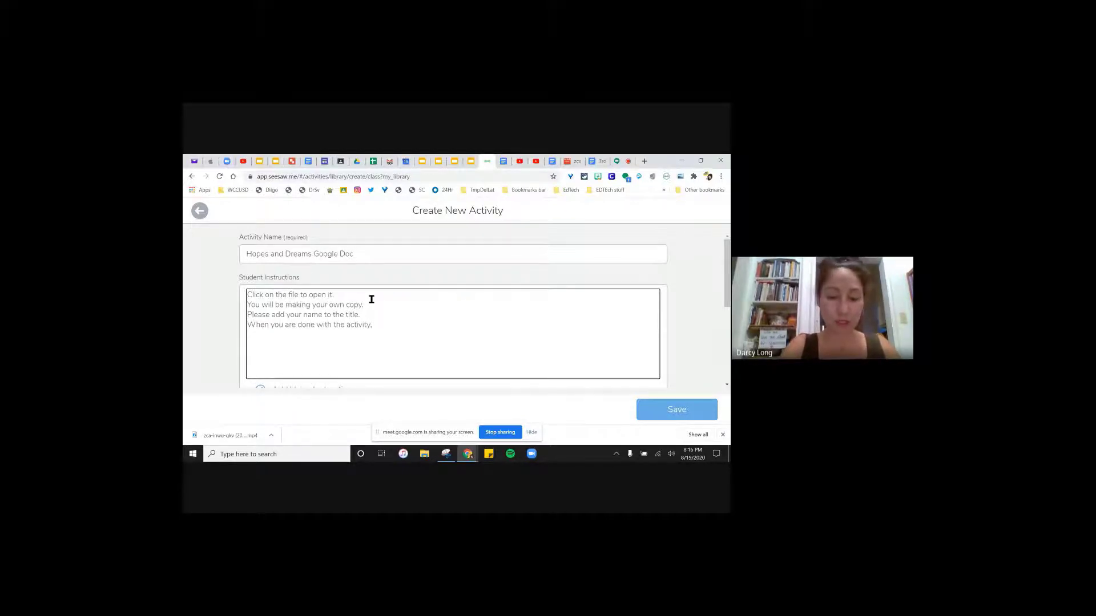
{"action": "type", "text": " click 'sha"}
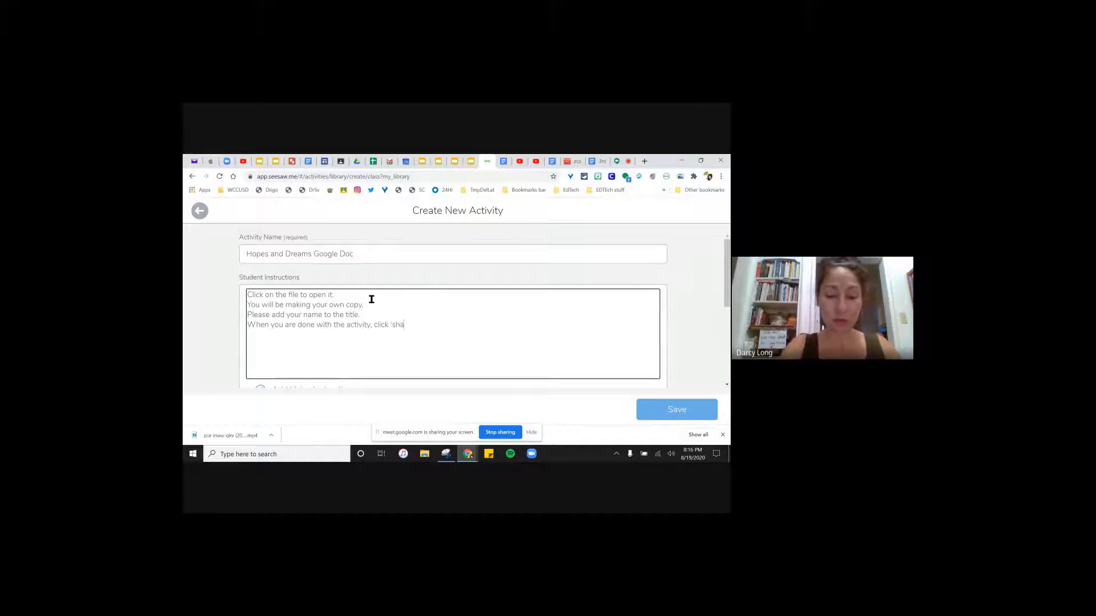
{"action": "type", "text": "re' in the "}
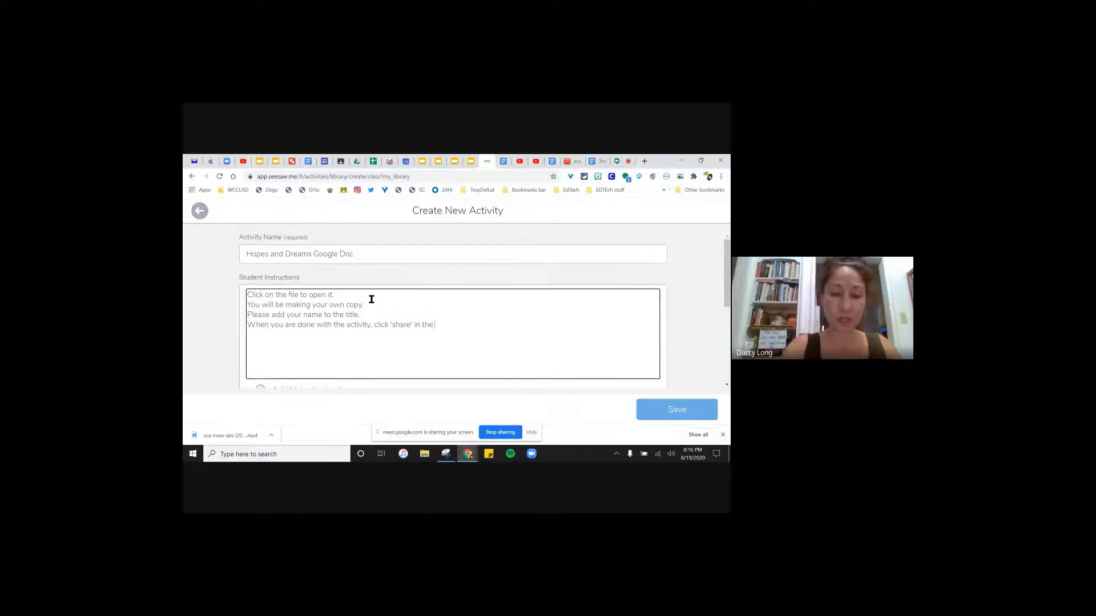
{"action": "type", "text": "upper right "}
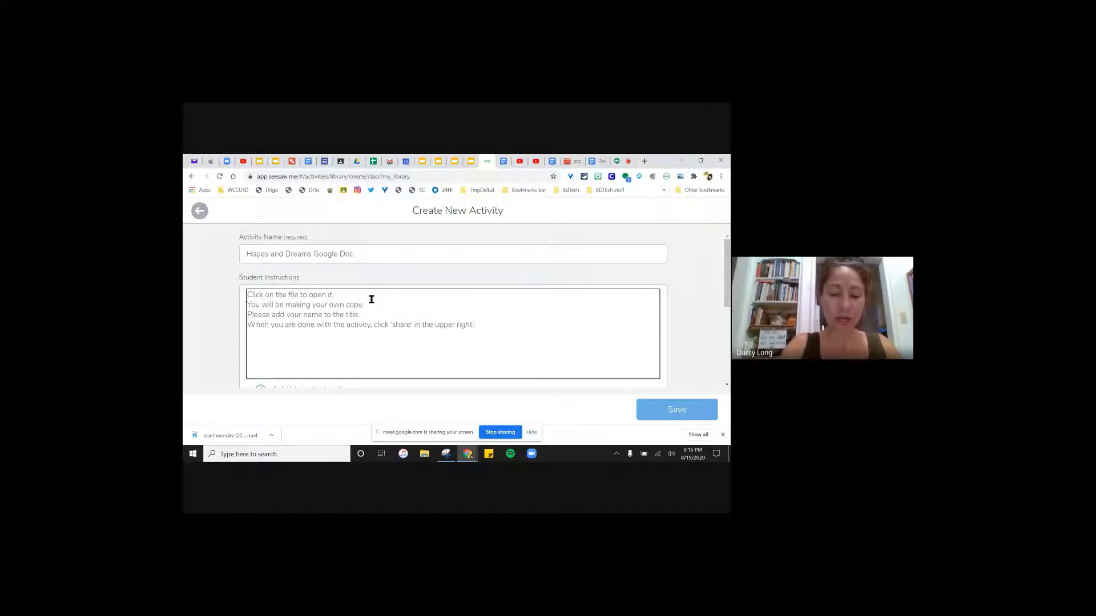
{"action": "type", "text": "corner of the file."}
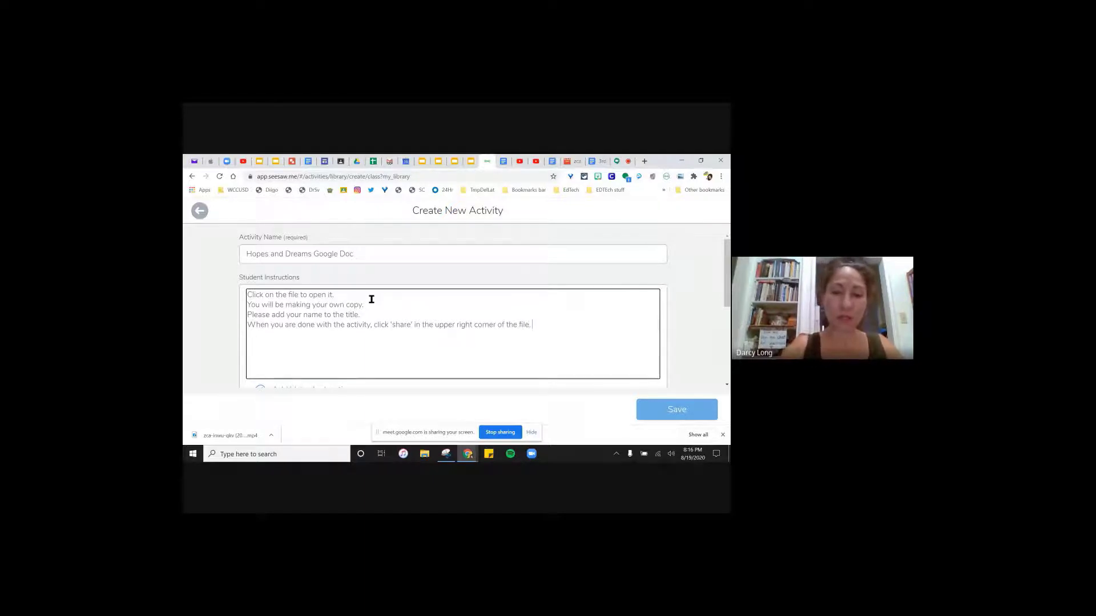
{"action": "left_click", "coordinate": [392, 323]}
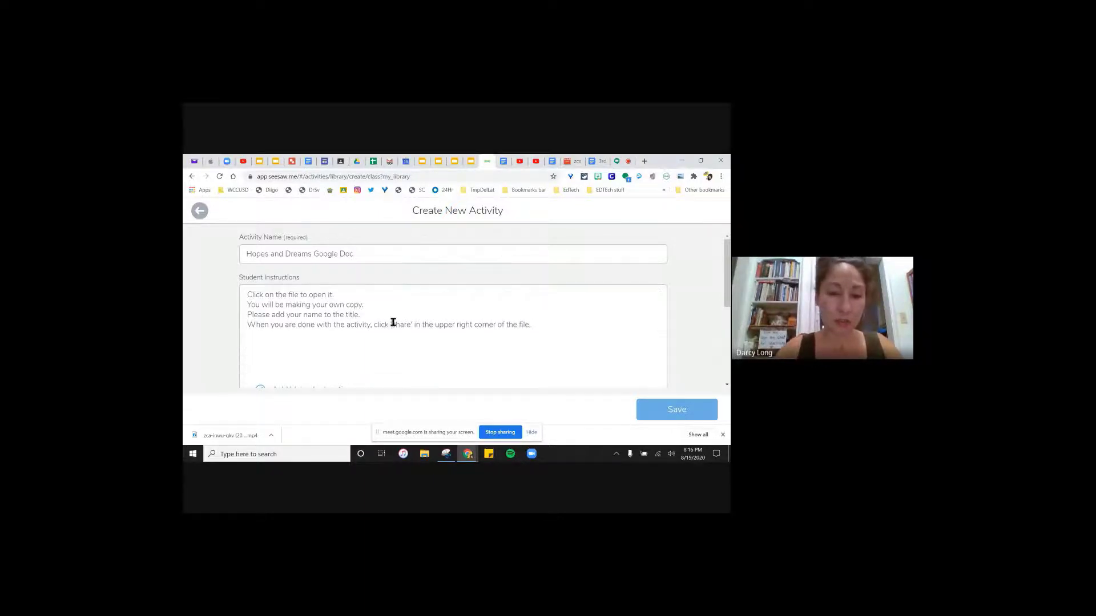
{"action": "left_click", "coordinate": [391, 323]}
{"action": "type", "text": "the"}
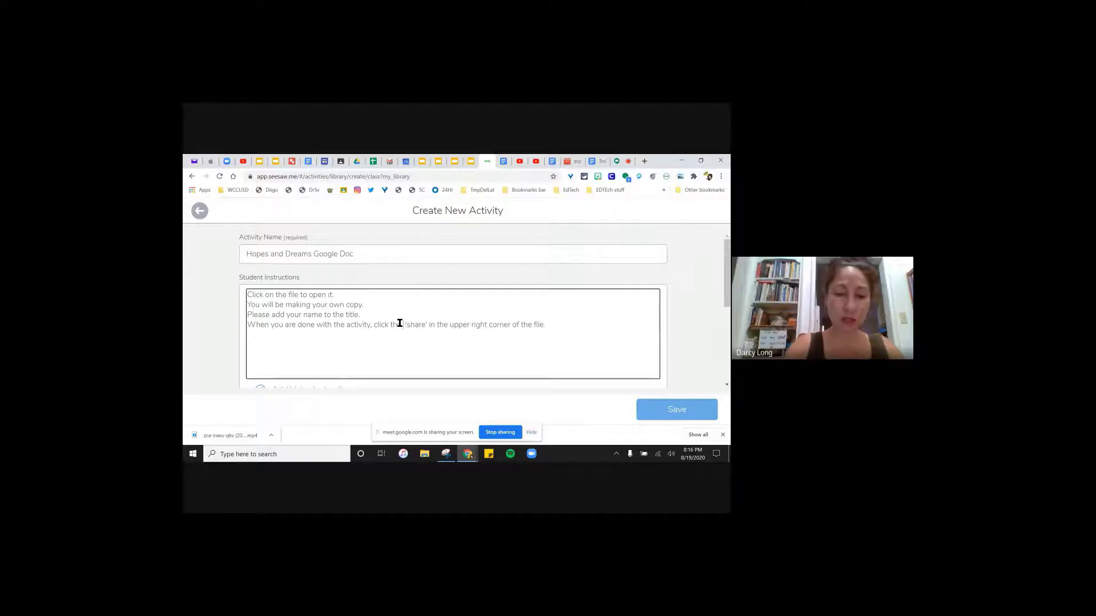
{"action": "type", "text": " blue"}
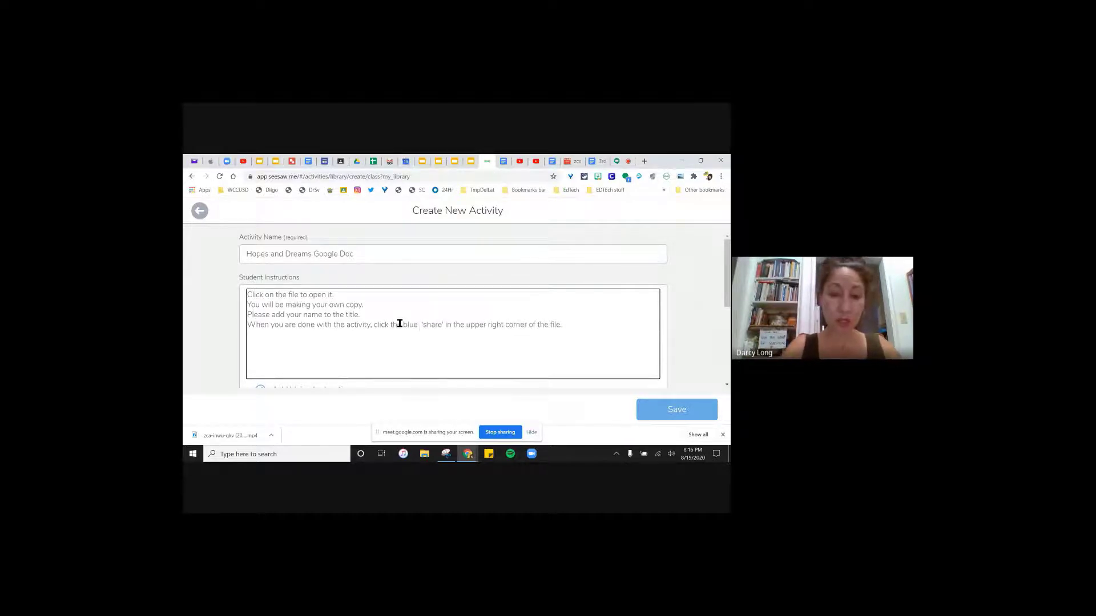
{"action": "key", "text": "BackSpace"}
{"action": "left_click", "coordinate": [443, 324]}
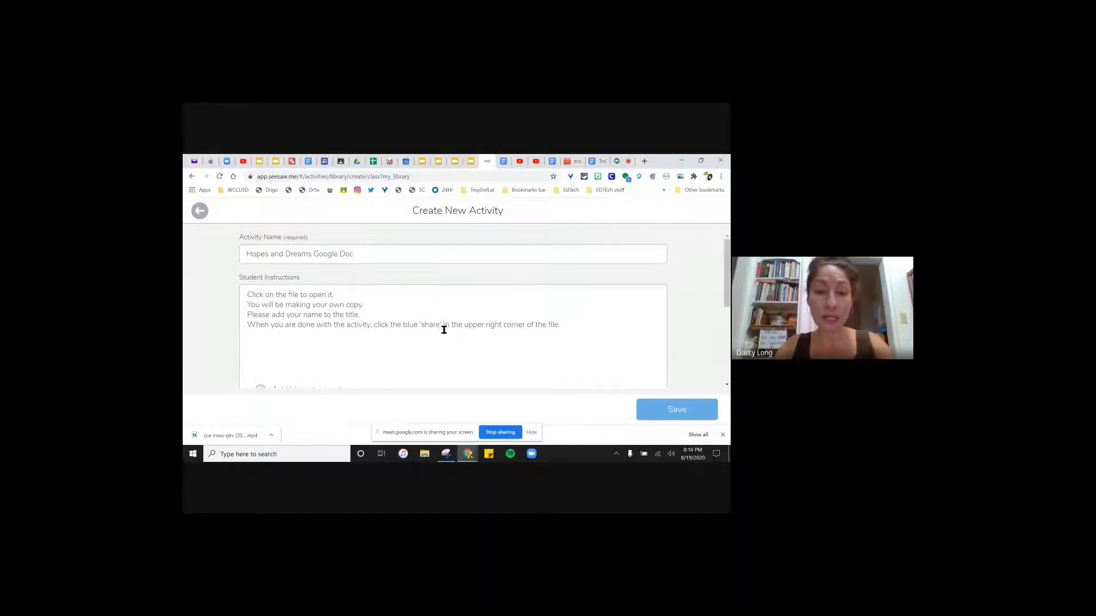
{"action": "type", "text": "button"}
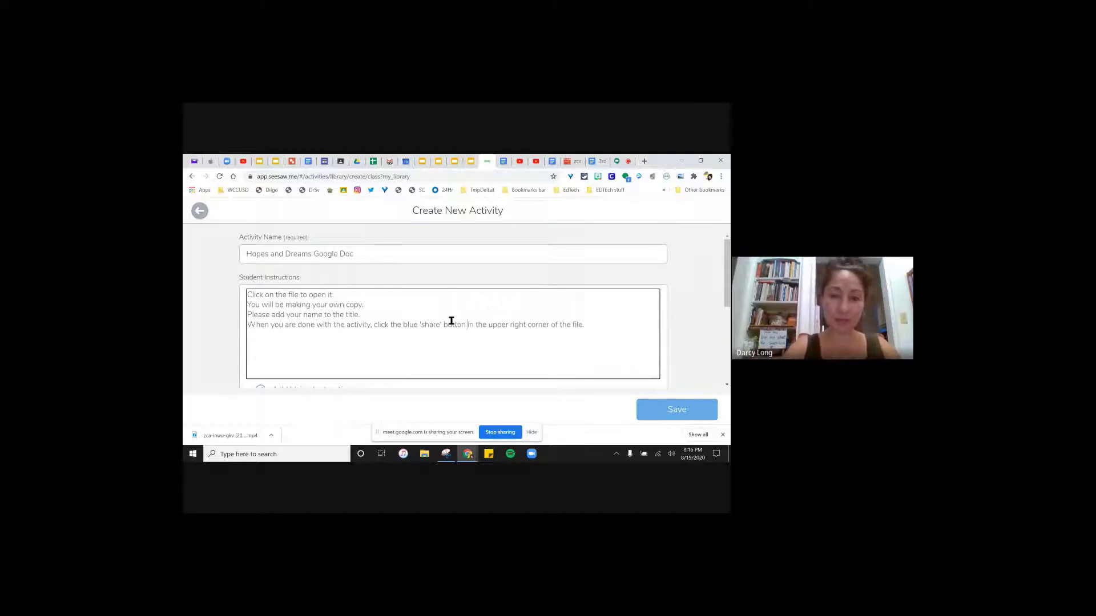
{"action": "left_click", "coordinate": [599, 320]}
- Add a line: at the bottom of the options, click 'west contra costa' and change the setting from 'view' to 'editor'
{"action": "key", "text": "Return"}
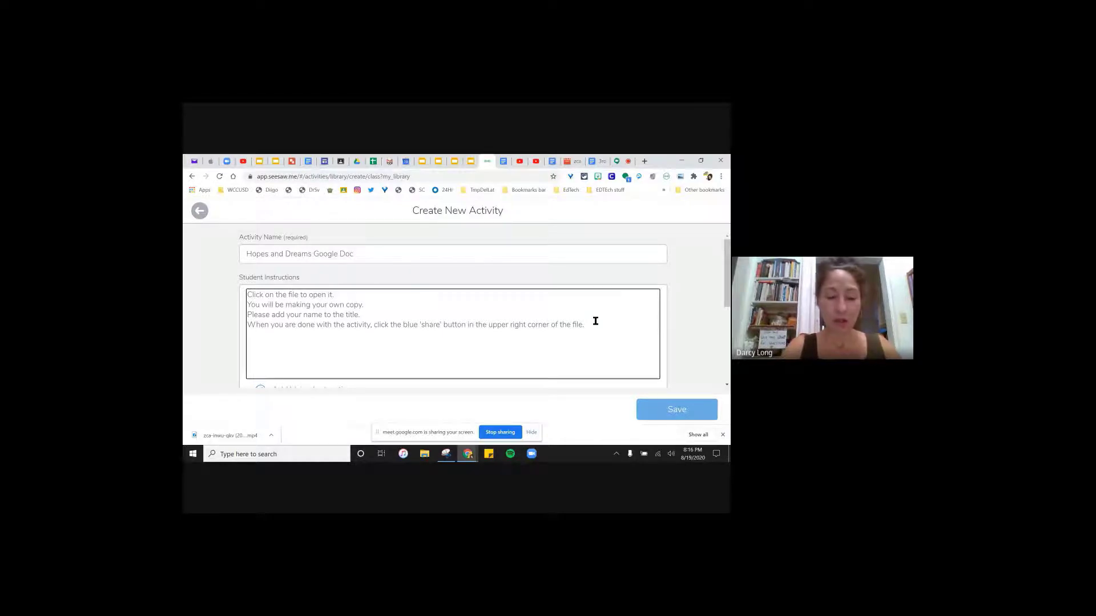
{"action": "type", "text": "At the bo"}
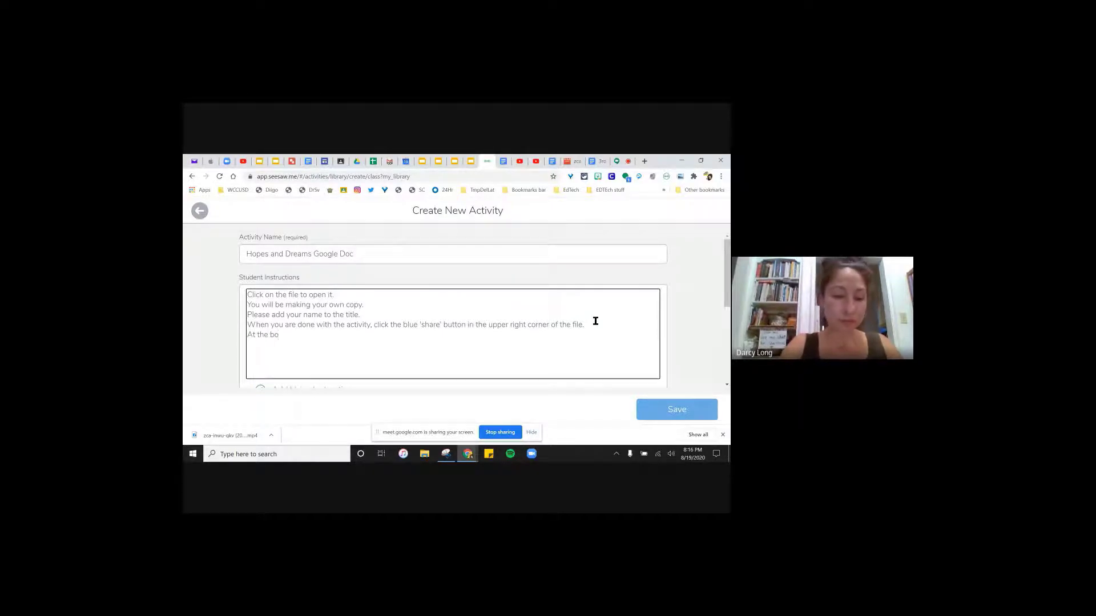
{"action": "type", "text": "ttom of"}
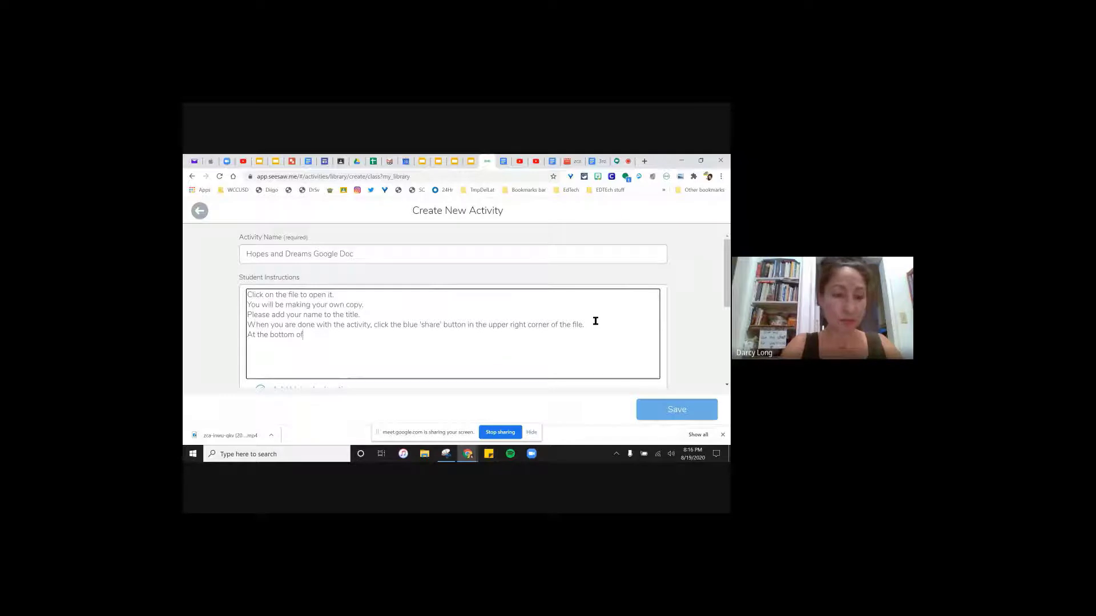
{"action": "type", "text": " the optins,"}
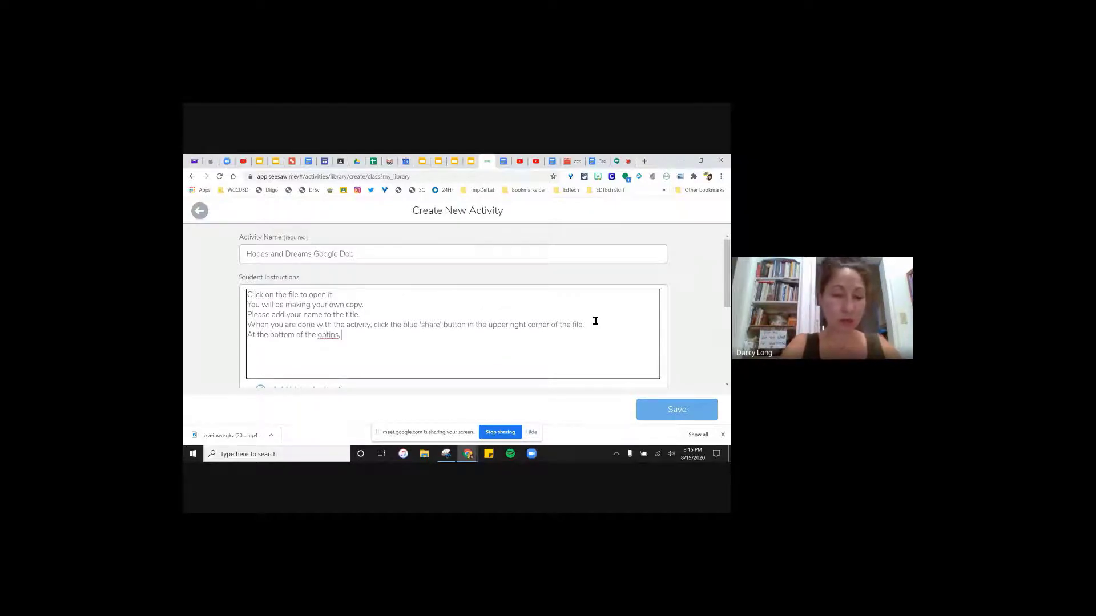
{"action": "key", "text": "BackSpace"}
{"action": "key", "text": "BackSpace"}
{"action": "key", "text": "BackSpace"}
{"action": "type", "text": "ons, cli"}
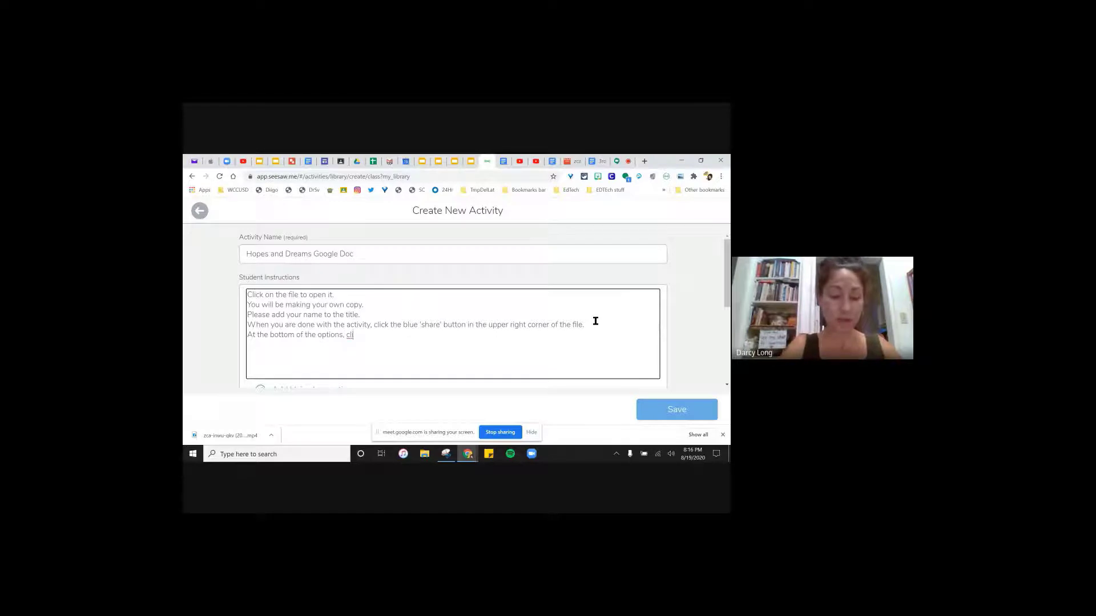
{"action": "type", "text": "ck "}
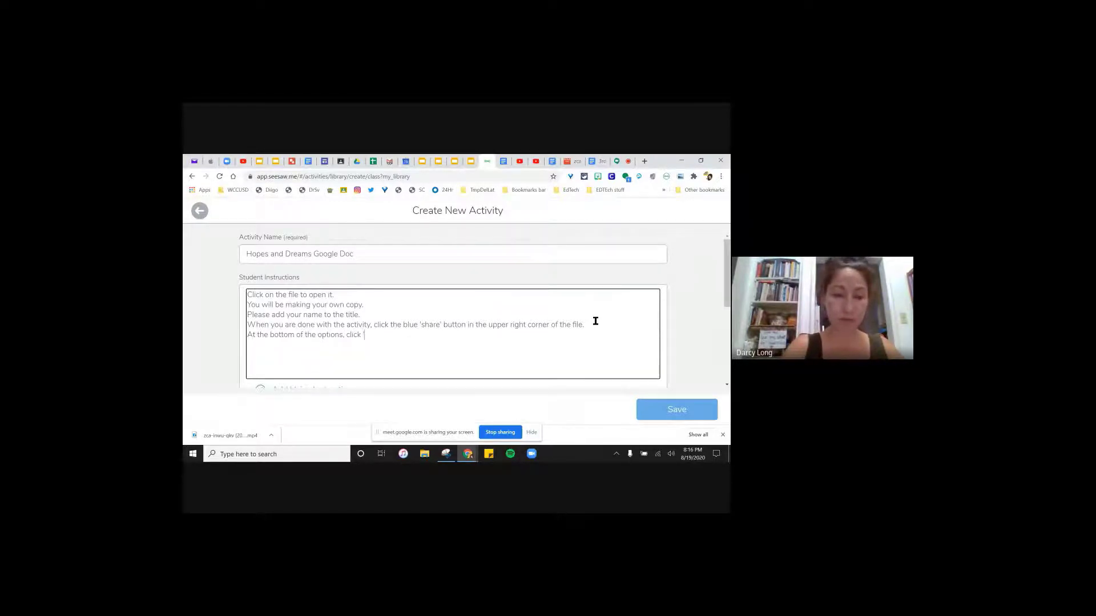
{"action": "type", "text": "'wes"}
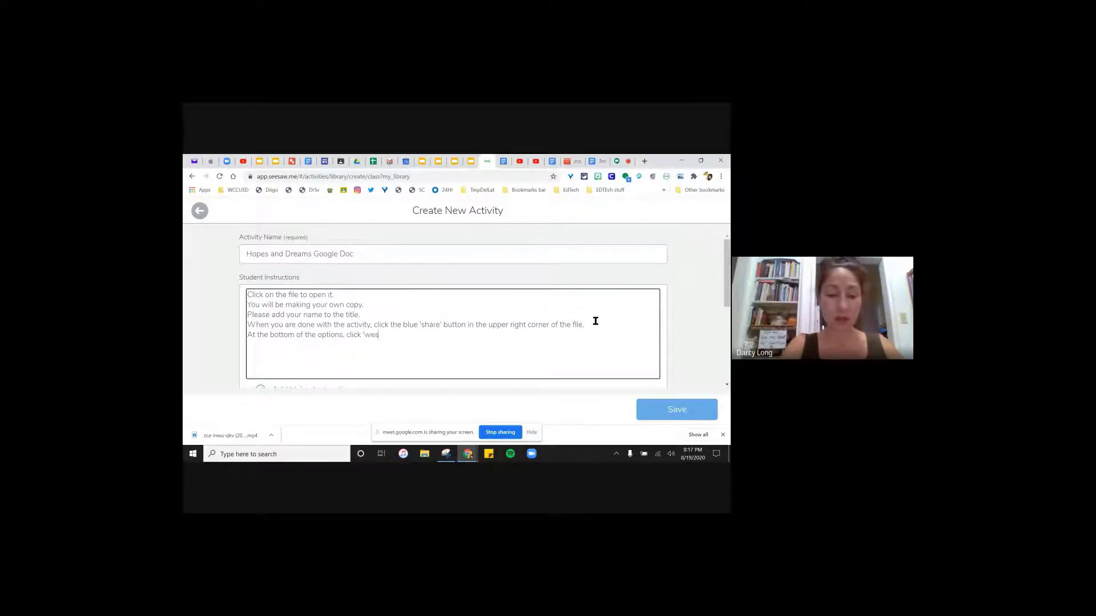
{"action": "type", "text": "t contra cost"}
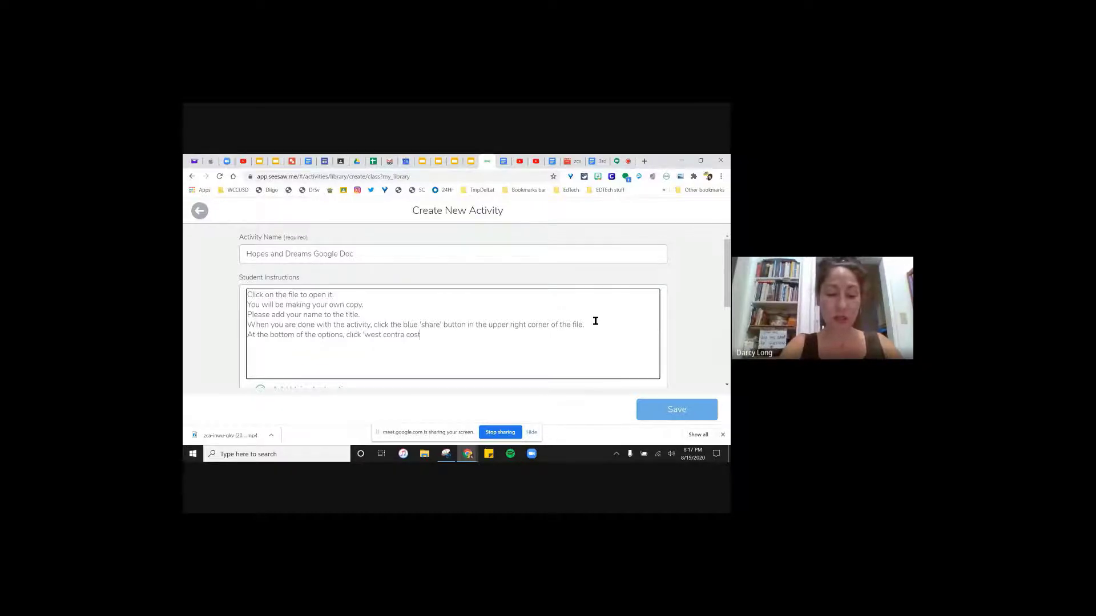
{"action": "type", "text": "a' and "}
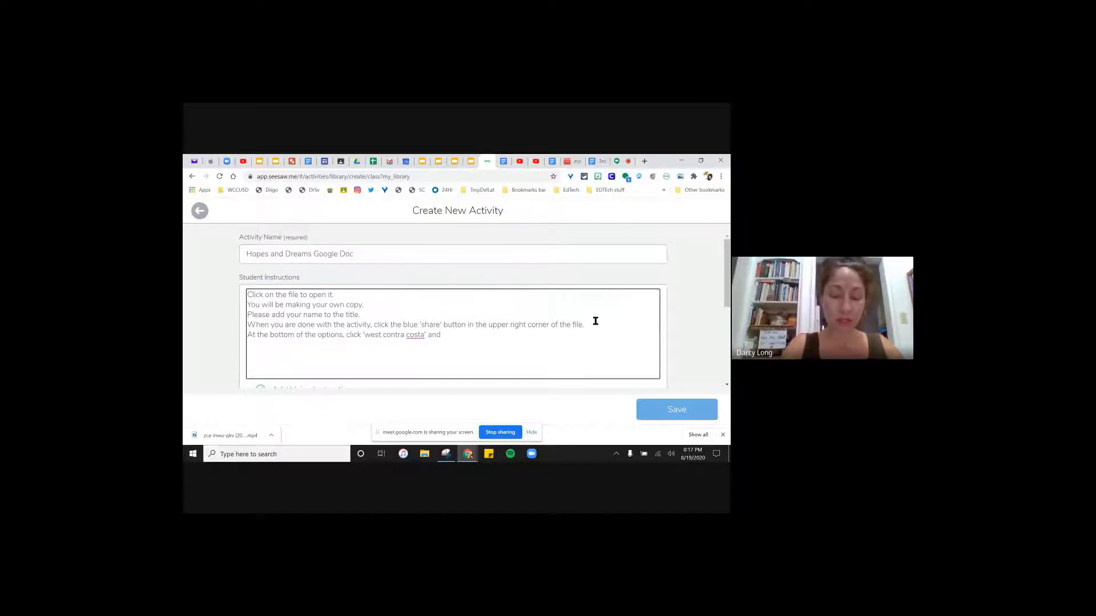
{"action": "type", "text": "chan"}
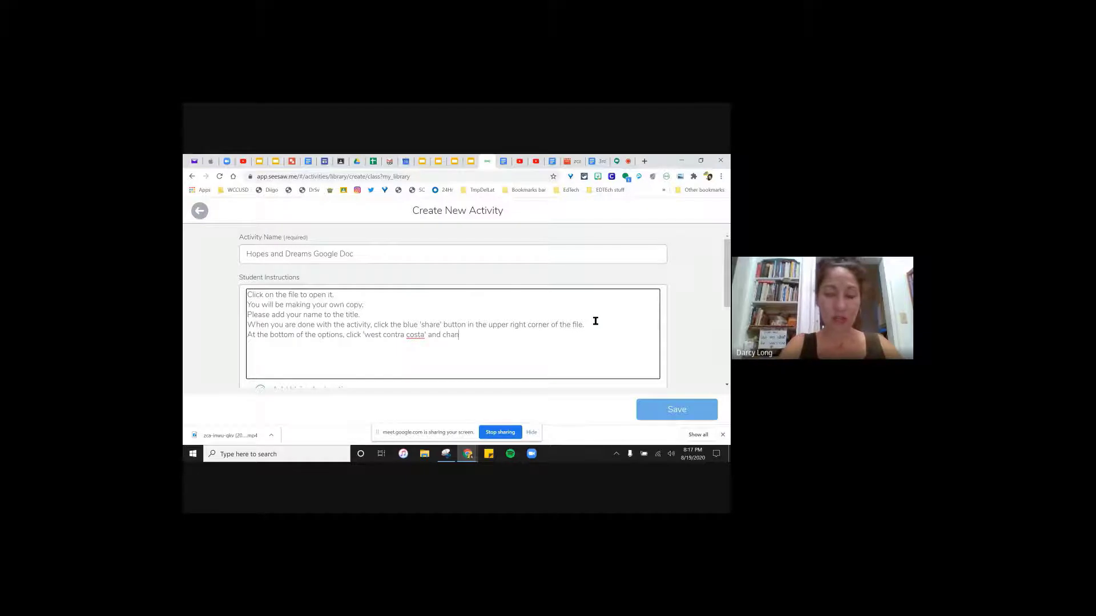
{"action": "type", "text": "ge the setting for"}
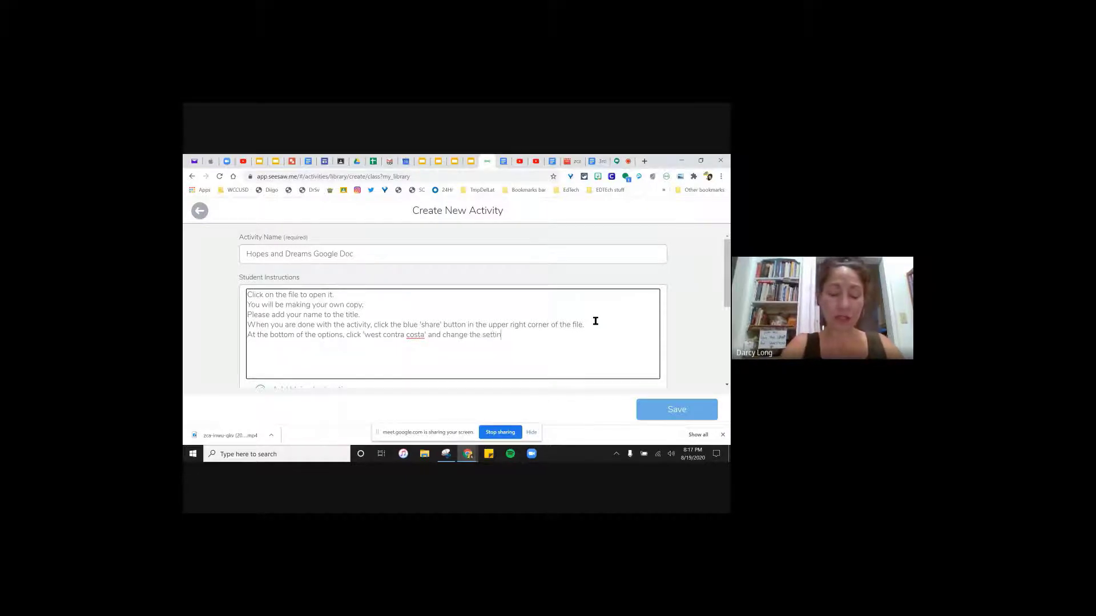
{"action": "key", "text": "BackSpace"}
{"action": "key", "text": "BackSpace"}
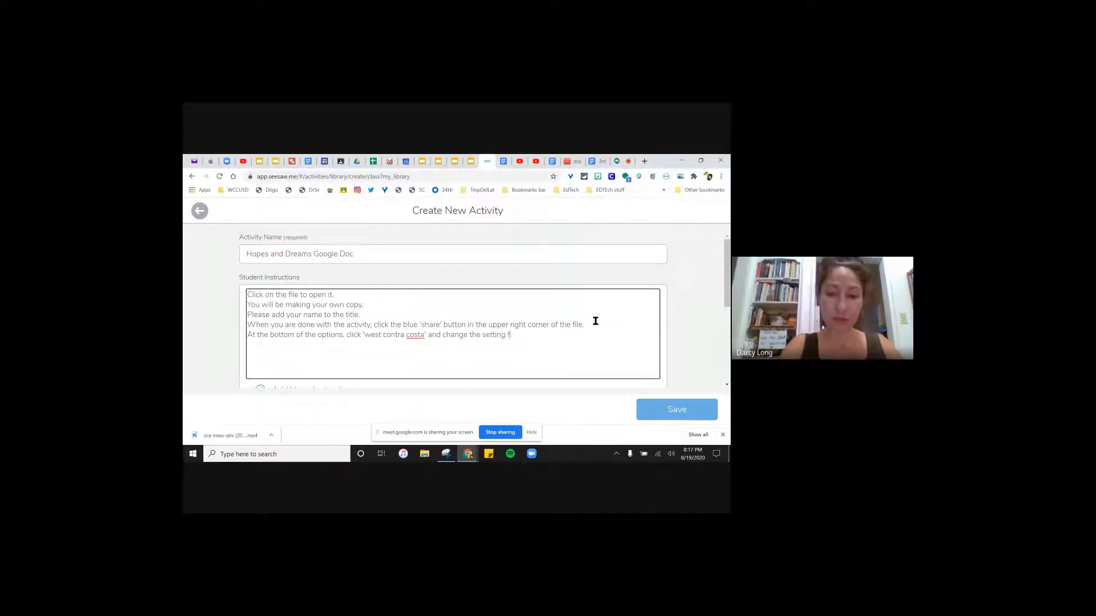
{"action": "type", "text": "rom view "}
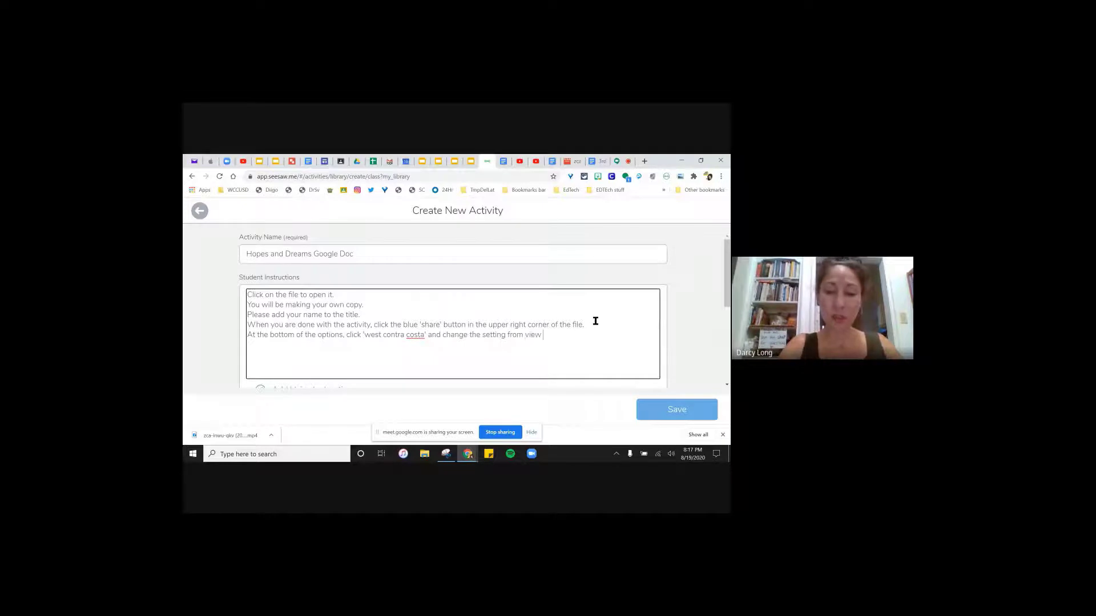
{"action": "type", "text": "to editor"}
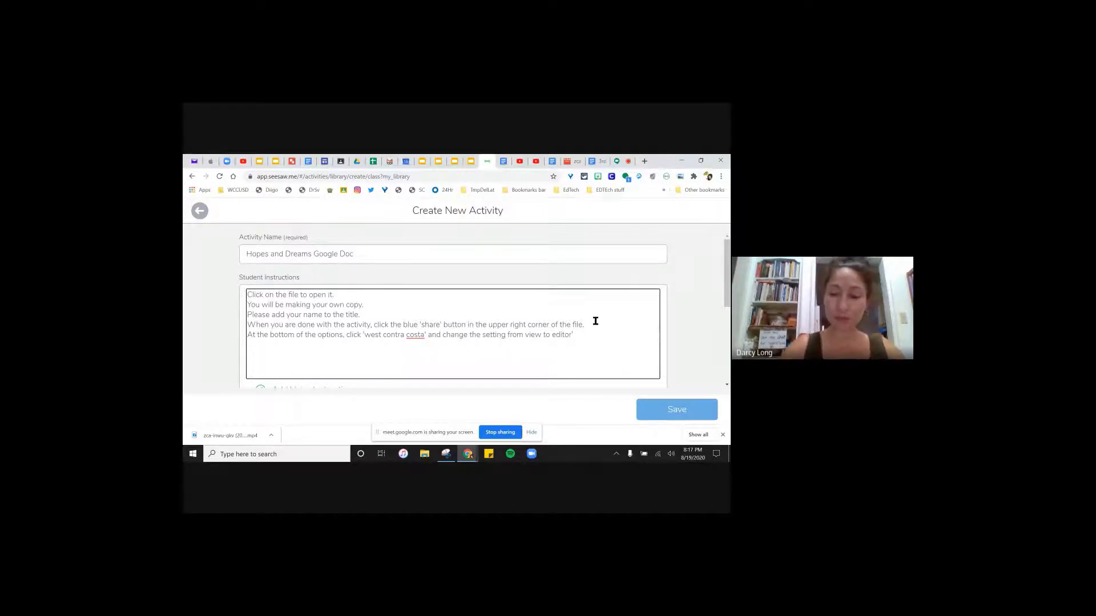
{"action": "left_click", "coordinate": [552, 335]}
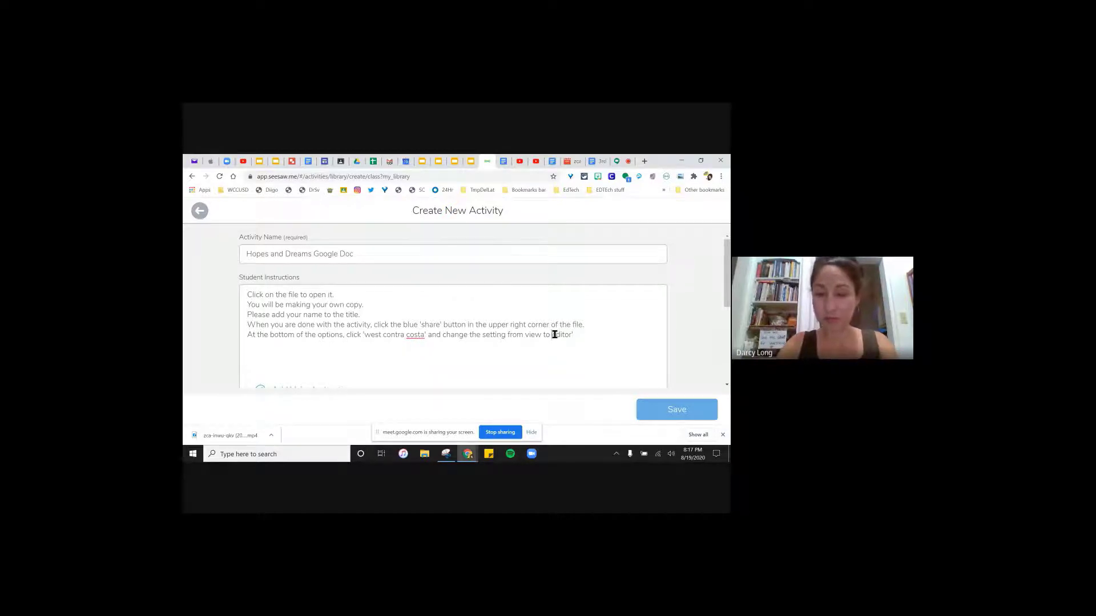
{"action": "type", "text": "'"}
{"action": "left_click", "coordinate": [541, 335]}
{"action": "type", "text": "'"}
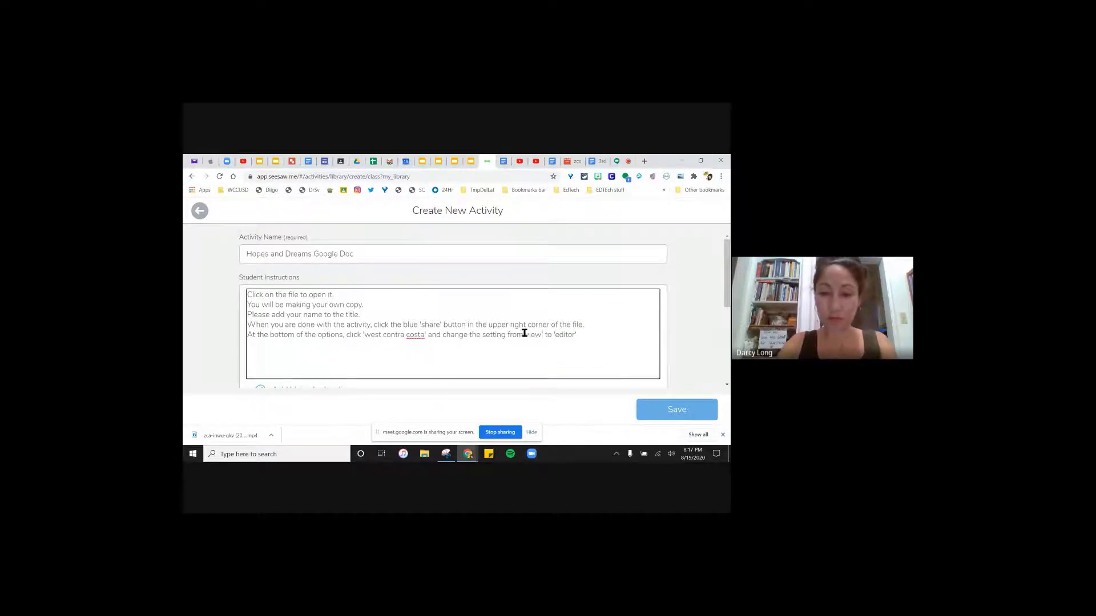
{"action": "left_click", "coordinate": [595, 332]}
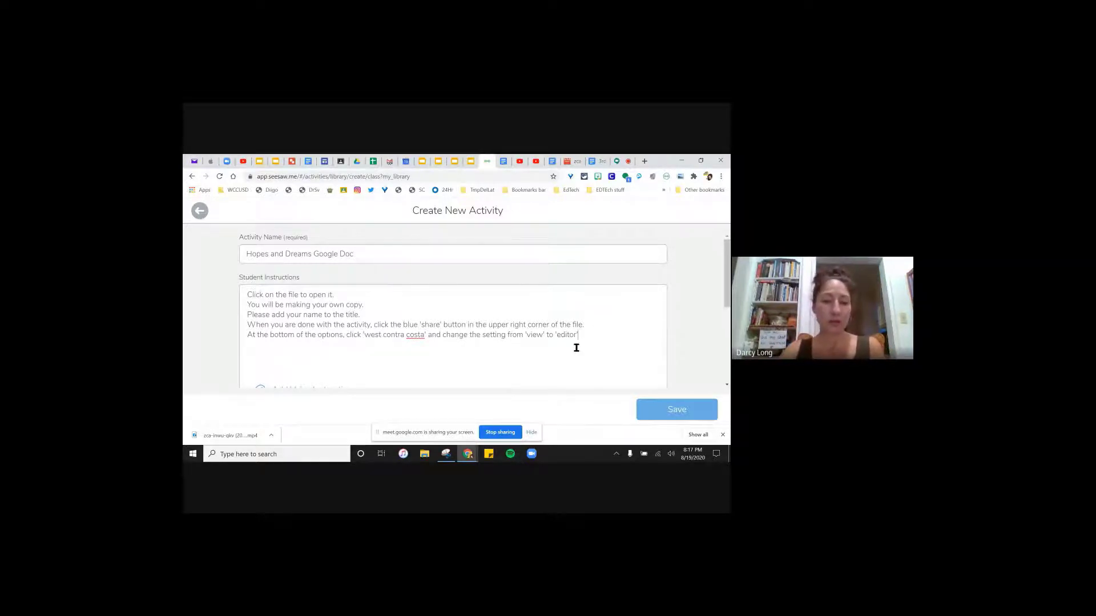
- Add an instruction line reading "Click 'copy link'"
{"action": "scroll", "coordinate": [569, 348], "scroll_direction": "down", "scroll_amount": 2}
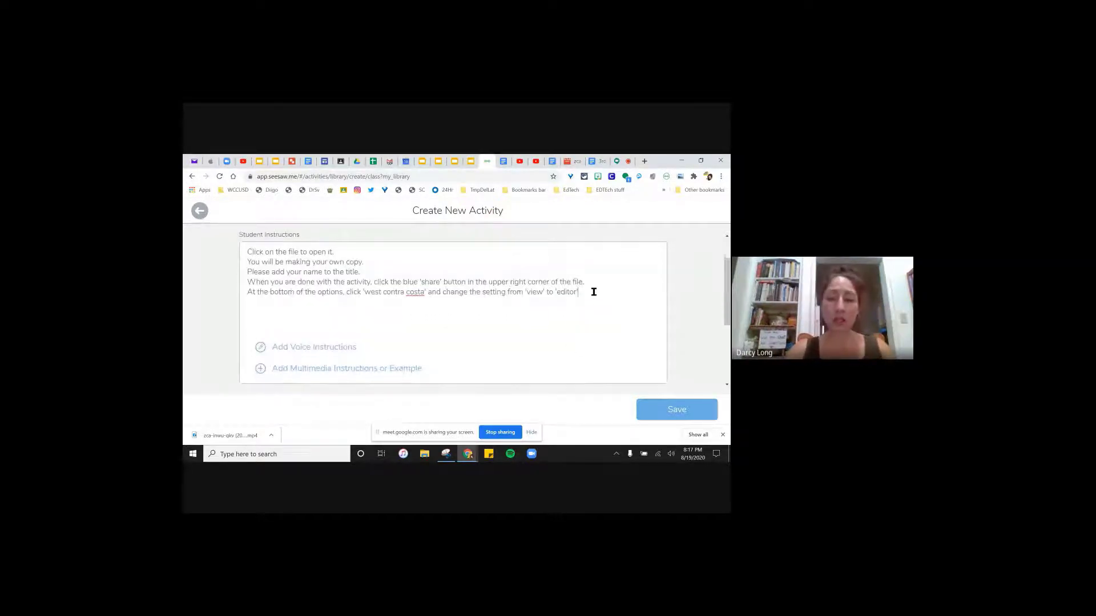
{"action": "key", "text": "Return"}
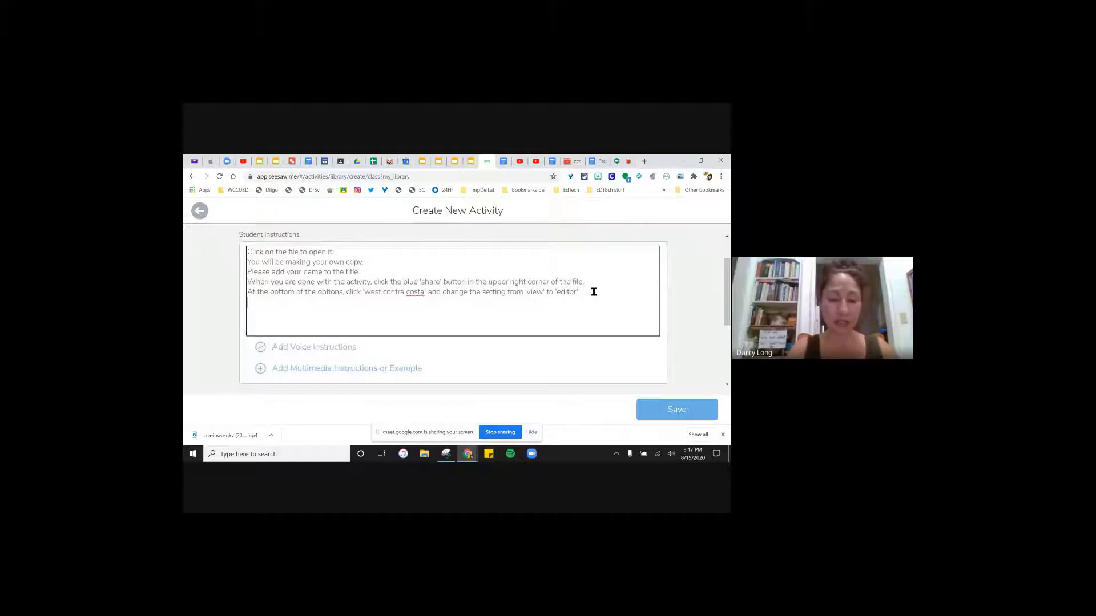
{"action": "type", "text": "Cpoy"}
{"action": "key", "text": "BackSpace"}
{"action": "key", "text": "BackSpace"}
{"action": "key", "text": "BackSpace"}
{"action": "key", "text": "BackSpace"}
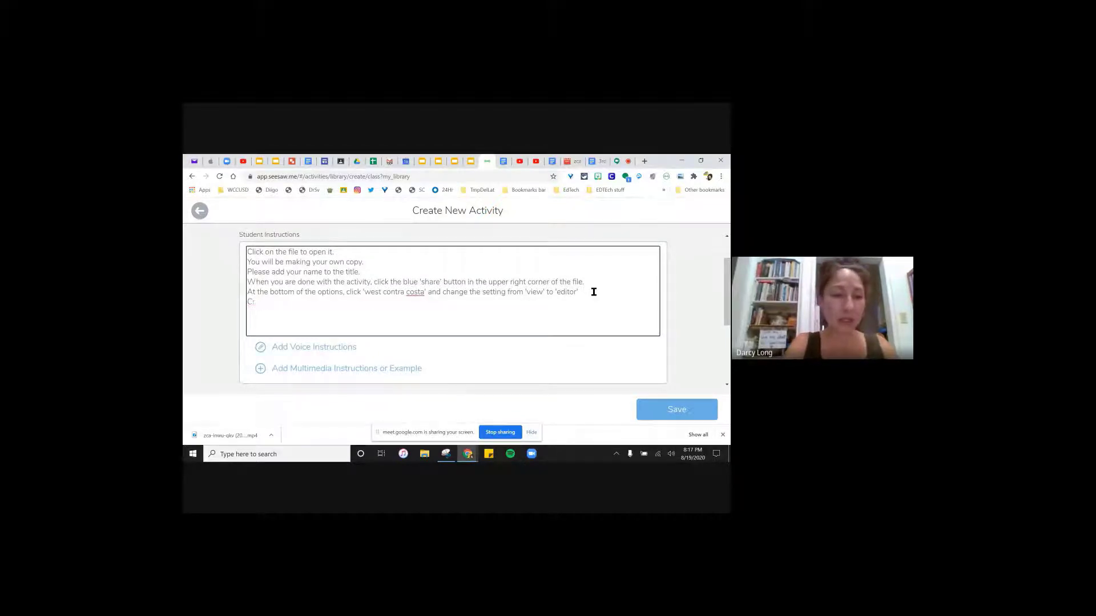
{"action": "type", "text": "Click"}
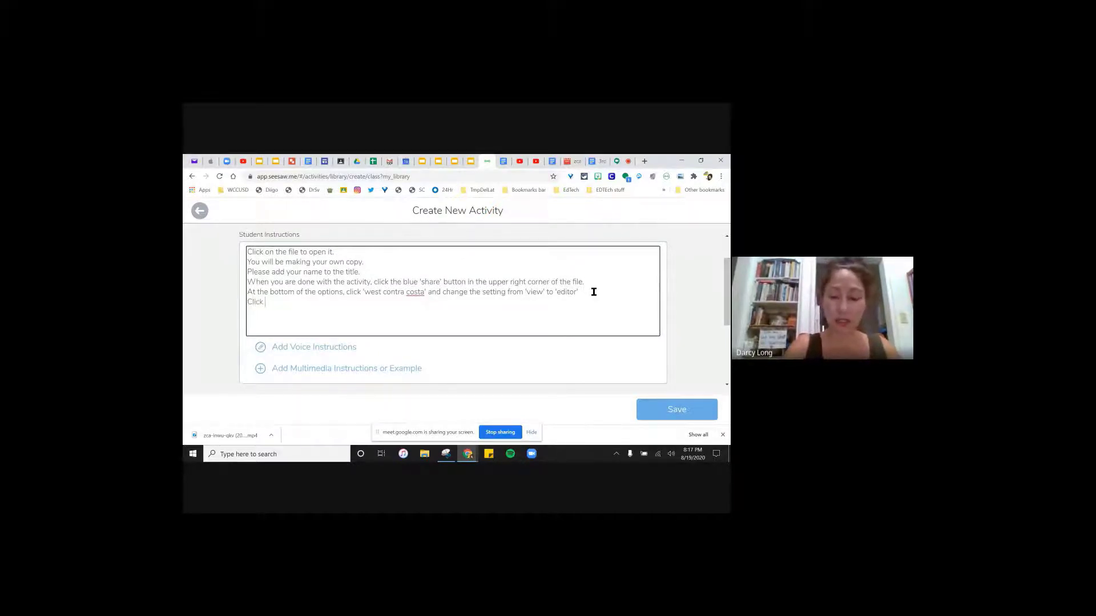
{"action": "type", "text": " 'copy lin"}
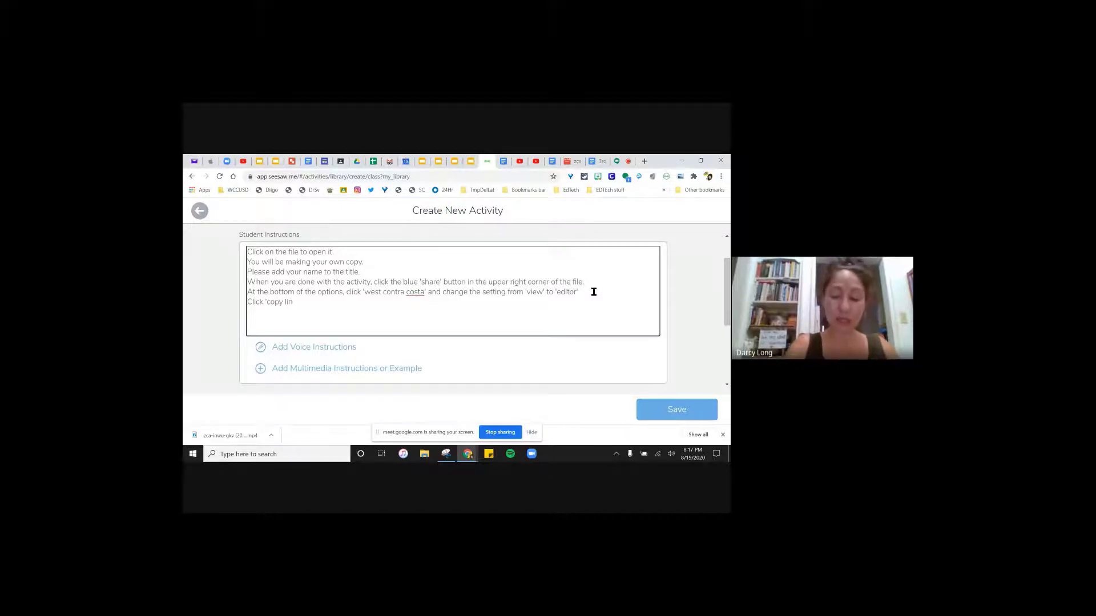
{"action": "type", "text": "k"}
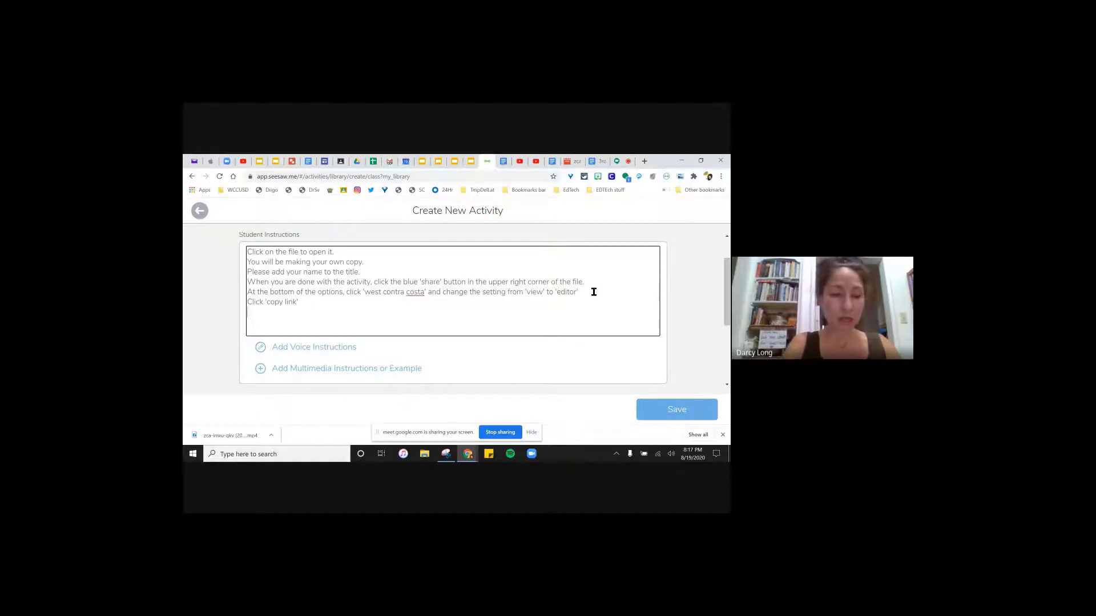
{"action": "type", "text": "'"}
- Add the final line 'In the Seesaw template, add your link in the space provided.'
{"action": "key", "text": "Return"}
{"action": "type", "text": "In the"}
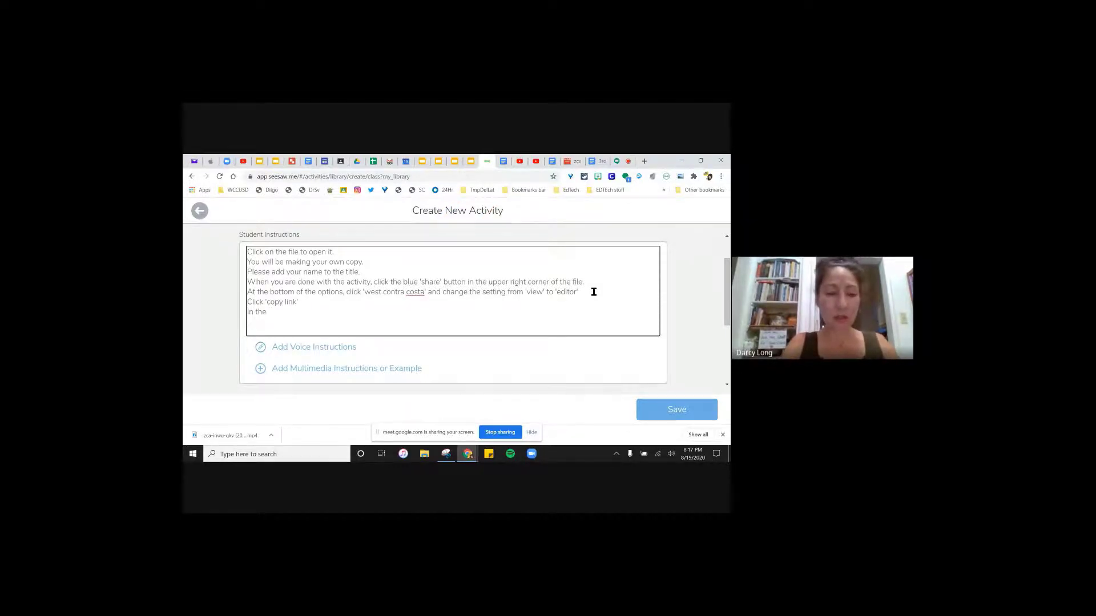
{"action": "type", "text": " Seesaw template."}
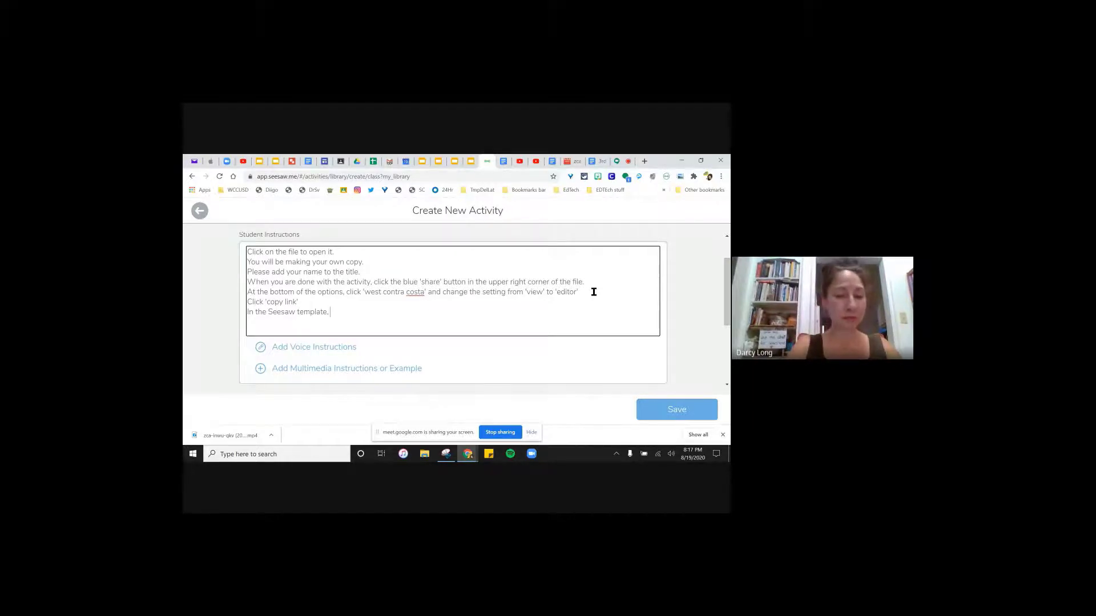
{"action": "key", "text": "BackSpace"}
{"action": "type", "text": ", add yo"}
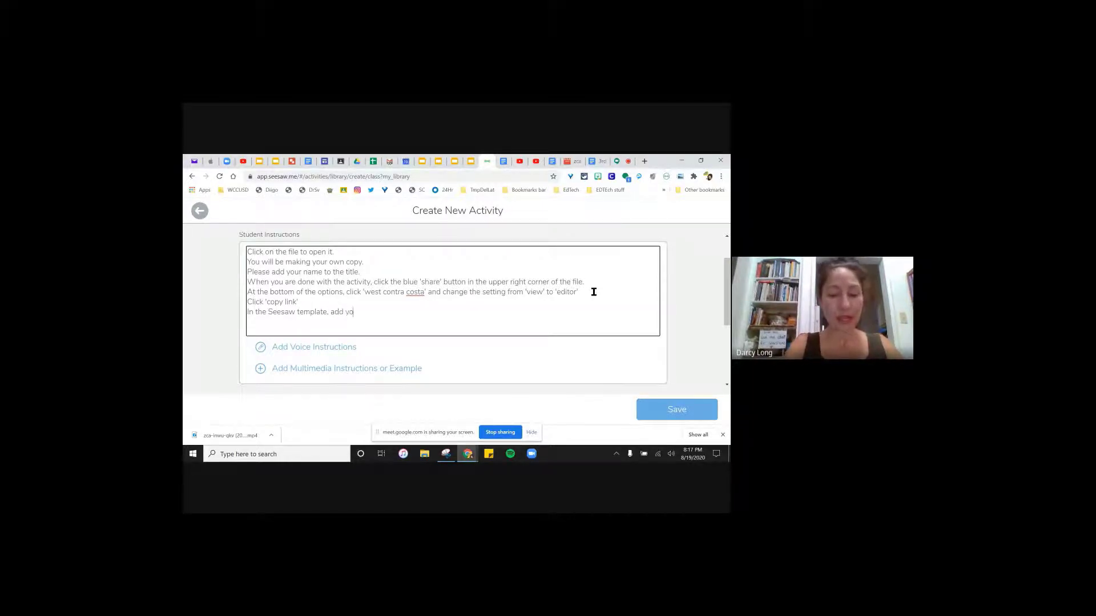
{"action": "type", "text": "ur link in the"}
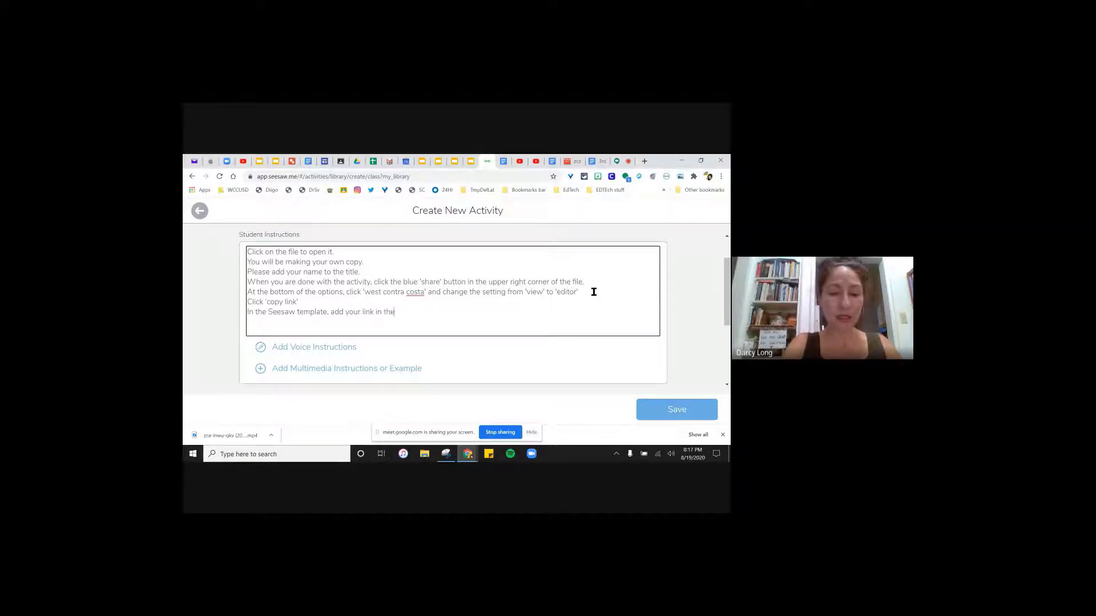
{"action": "type", "text": " spa"}
{"action": "type", "text": "ce"}
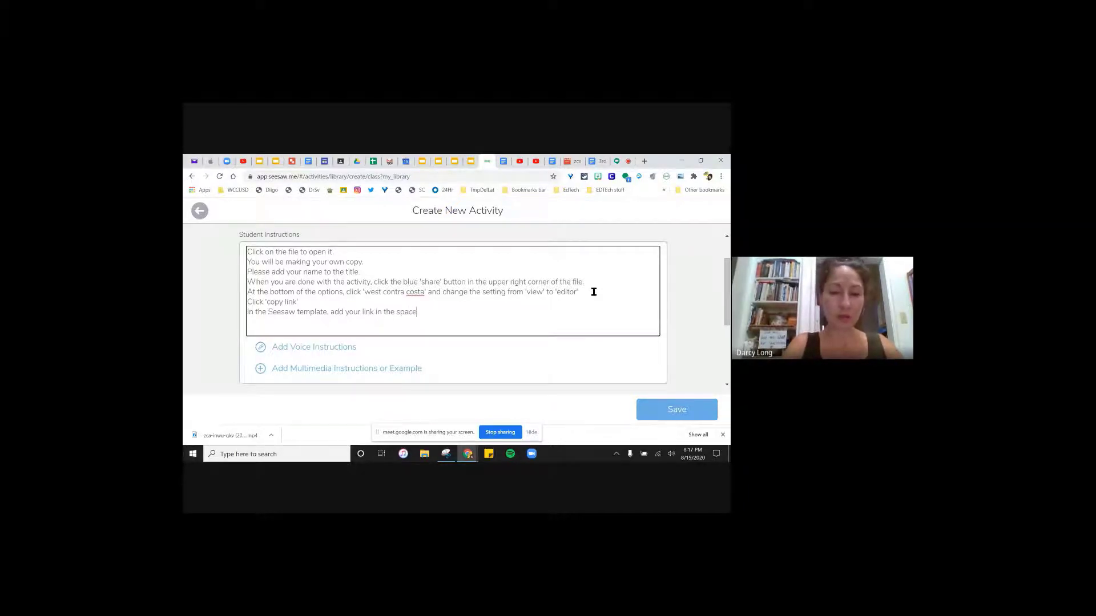
{"action": "type", "text": " provided."}
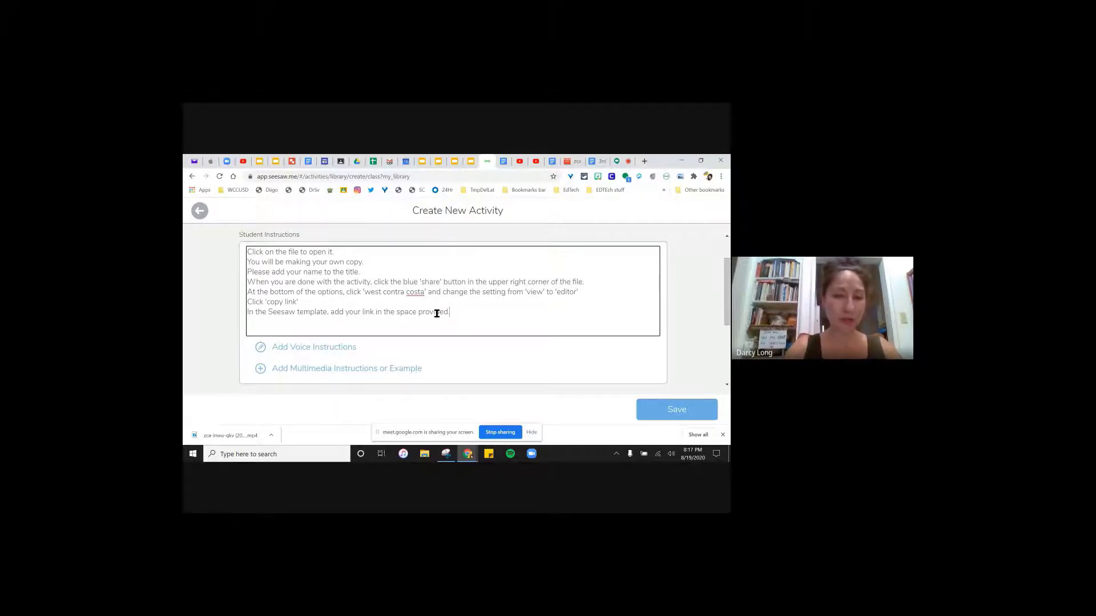
{"action": "scroll", "coordinate": [437, 311], "scroll_direction": "up", "scroll_amount": 2}
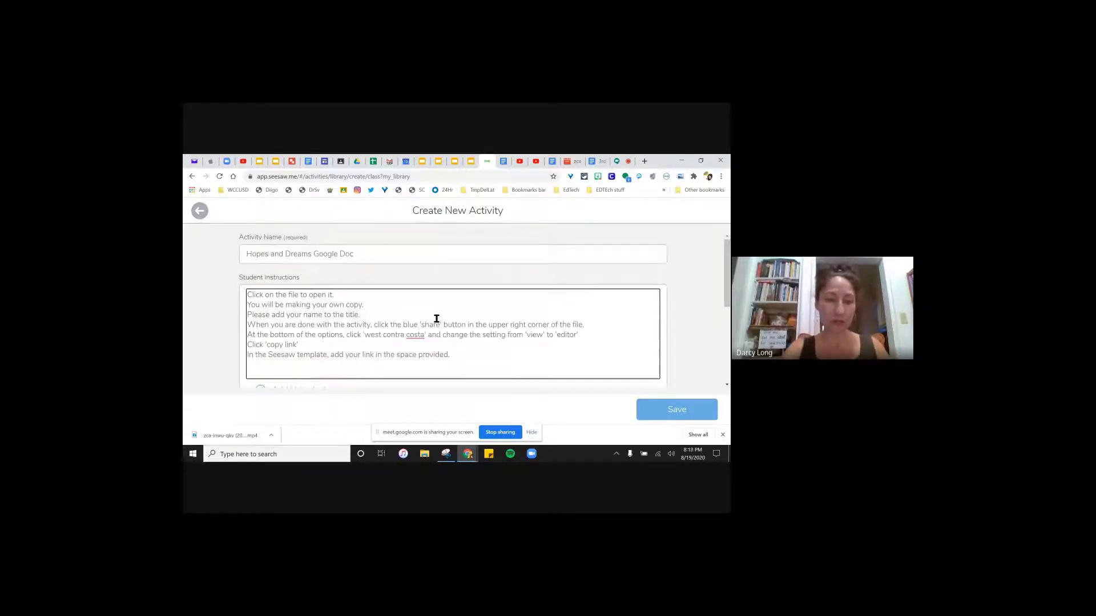
- Bring the TEST class student journal forward and scroll to the Hopes and Dreams response post
{"action": "scroll", "coordinate": [436, 319], "scroll_direction": "down", "scroll_amount": 3}
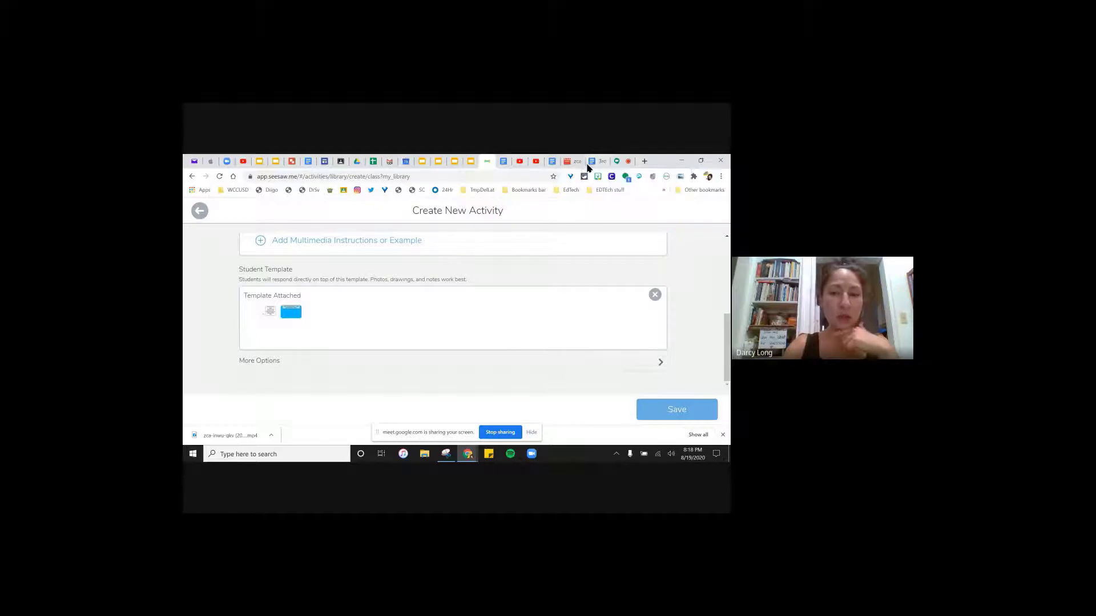
{"action": "mouse_move", "coordinate": [468, 453]}
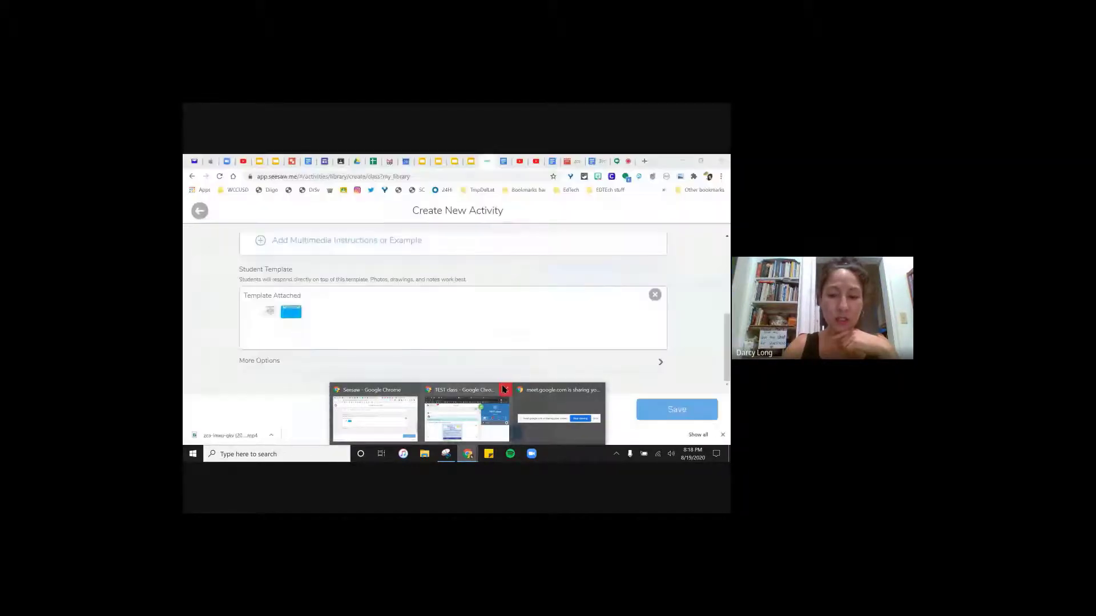
{"action": "left_click", "coordinate": [460, 393]}
{"action": "scroll", "coordinate": [414, 354], "scroll_direction": "down", "scroll_amount": 2}
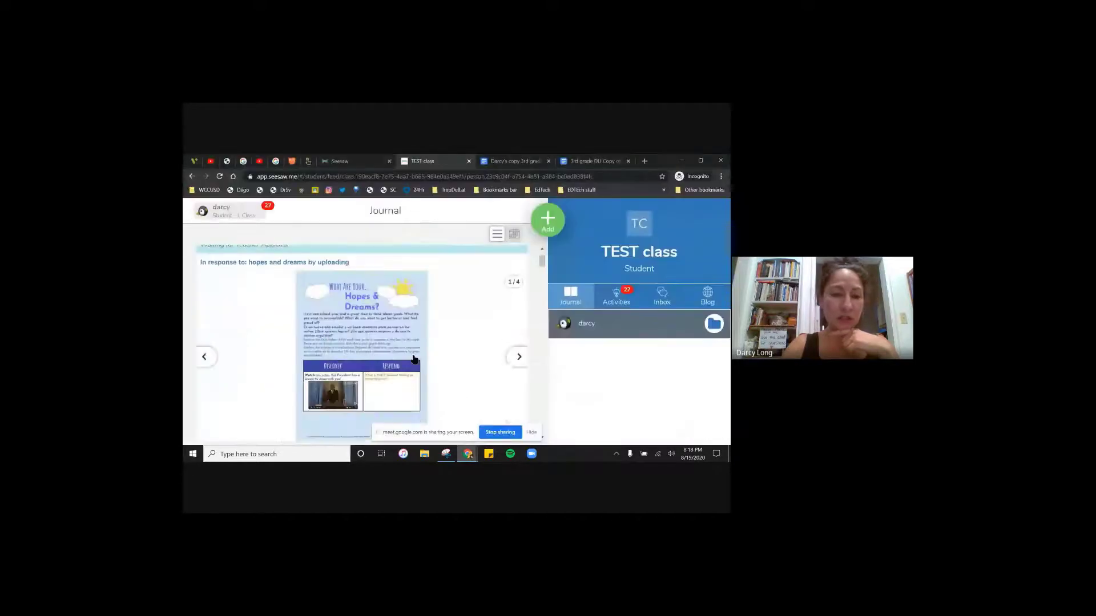
- Open the student's linked Google Doc from the post and show its sharing options
{"action": "left_click", "coordinate": [396, 388]}
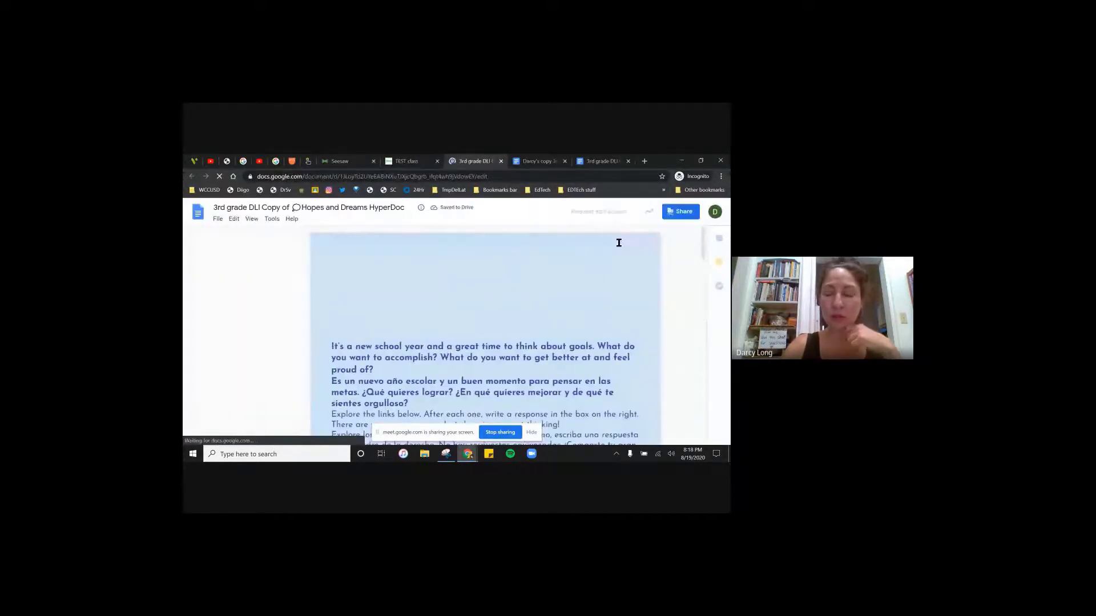
{"action": "left_click", "coordinate": [688, 215]}
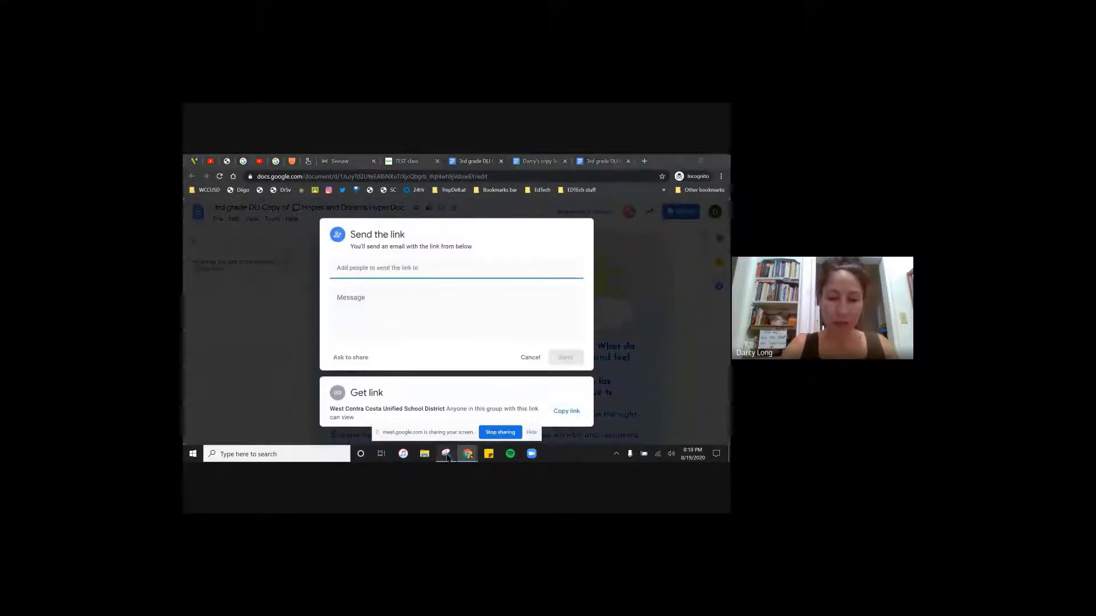
{"action": "left_click", "coordinate": [447, 454]}
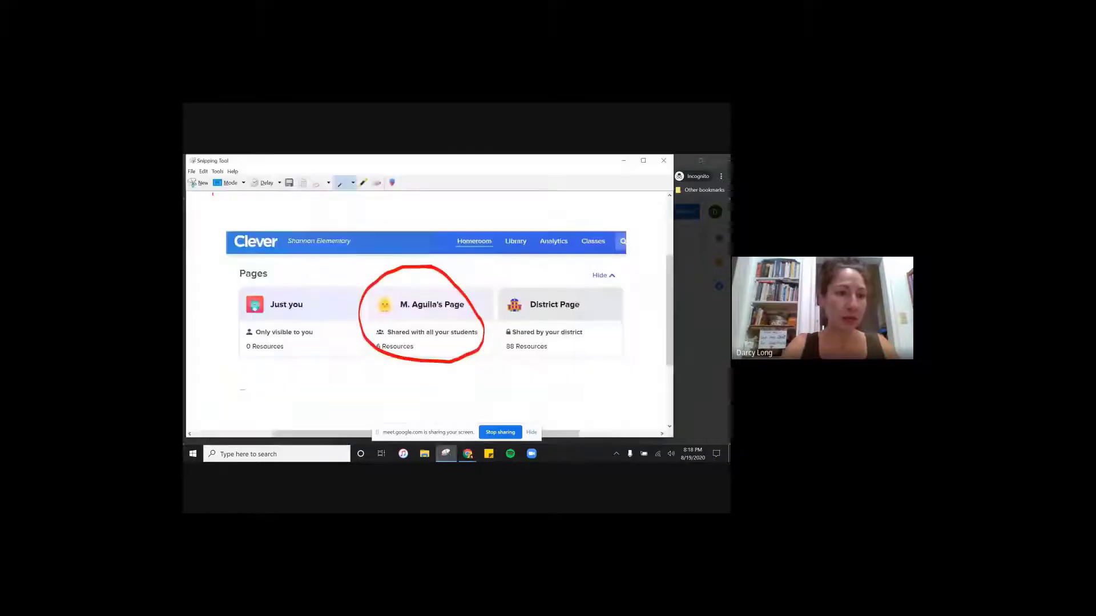
- Snip the sharing dialog and close the previous snip without saving
{"action": "left_click", "coordinate": [200, 183]}
{"action": "left_click_drag", "start_coordinate": [319, 209], "coordinate": [599, 439]}
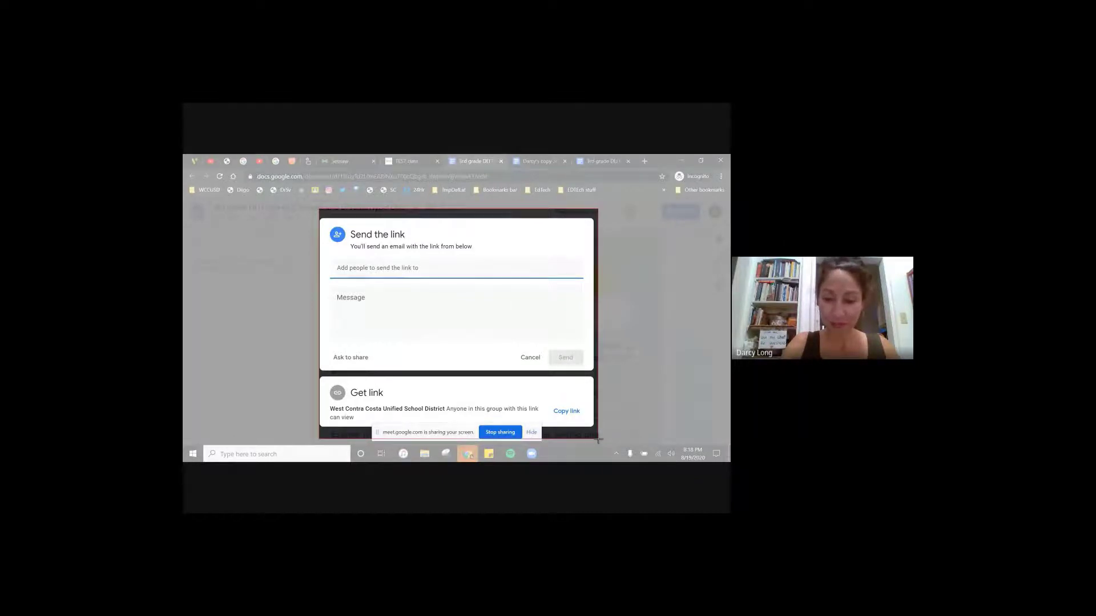
{"action": "left_click_drag", "start_coordinate": [599, 440], "coordinate": [598, 440]}
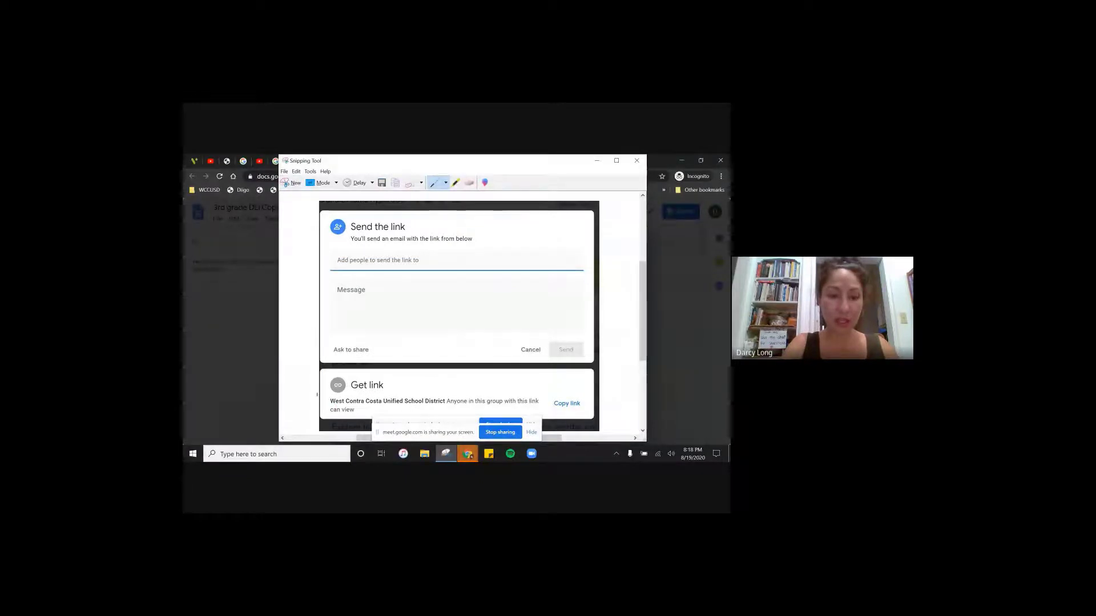
{"action": "left_click", "coordinate": [635, 162]}
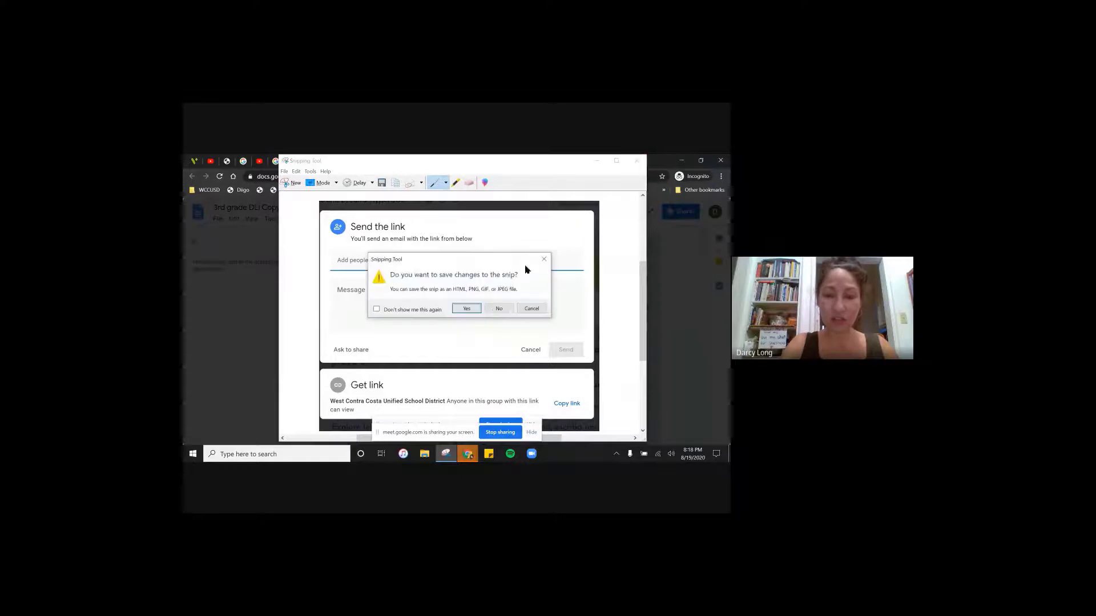
{"action": "left_click", "coordinate": [492, 311]}
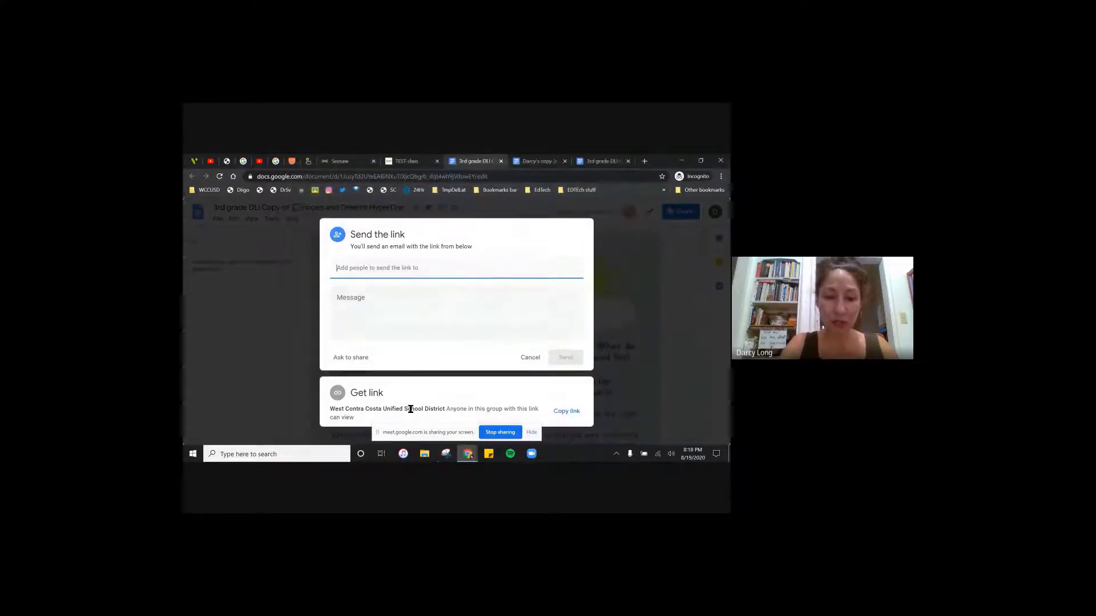
- Copy the Doc's share link, then snip the share dialog again and copy the image
{"action": "left_click", "coordinate": [564, 411]}
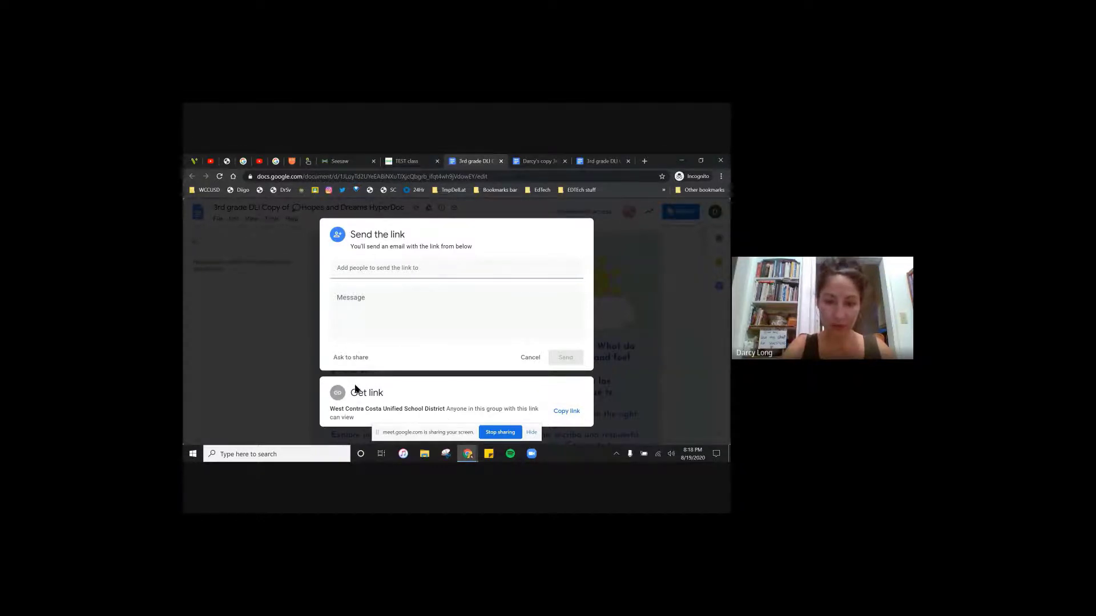
{"action": "left_click", "coordinate": [445, 454]}
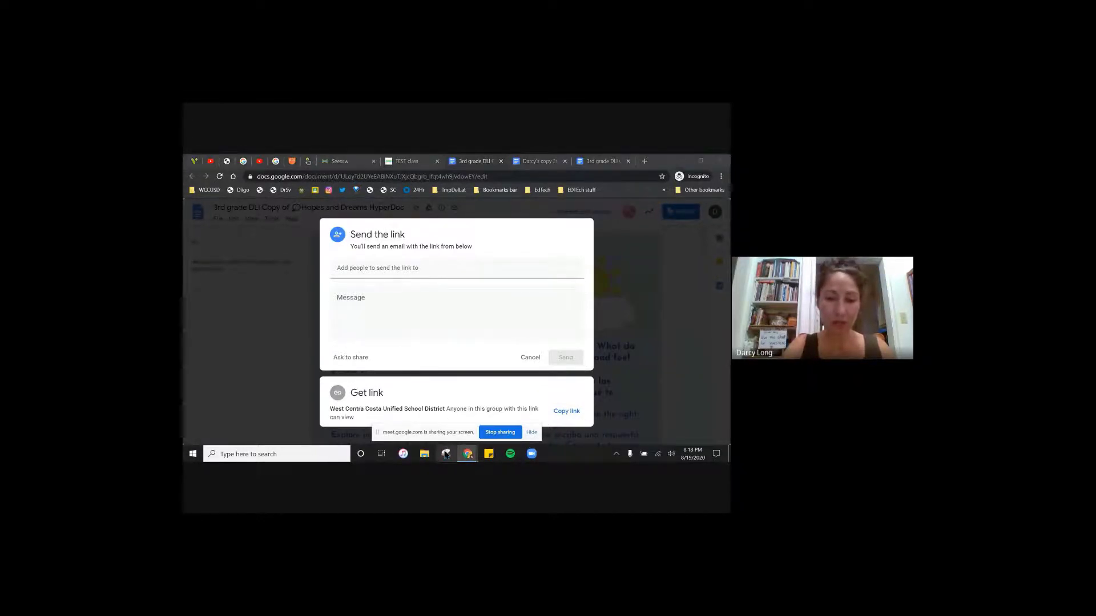
{"action": "left_click", "coordinate": [477, 317]}
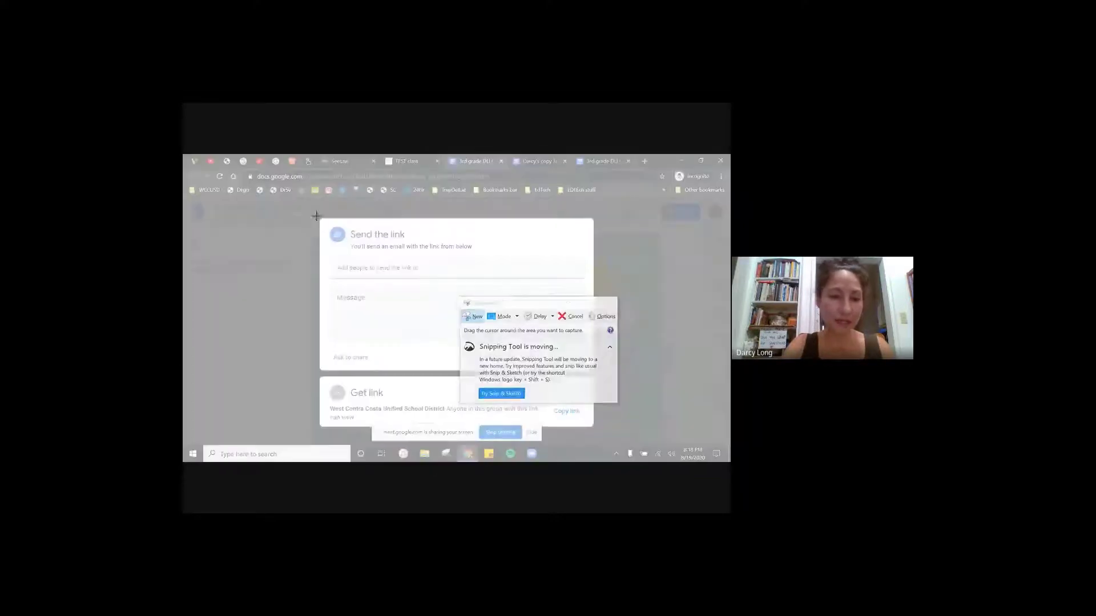
{"action": "left_click_drag", "start_coordinate": [316, 211], "coordinate": [599, 440]}
{"action": "left_click", "coordinate": [292, 171]}
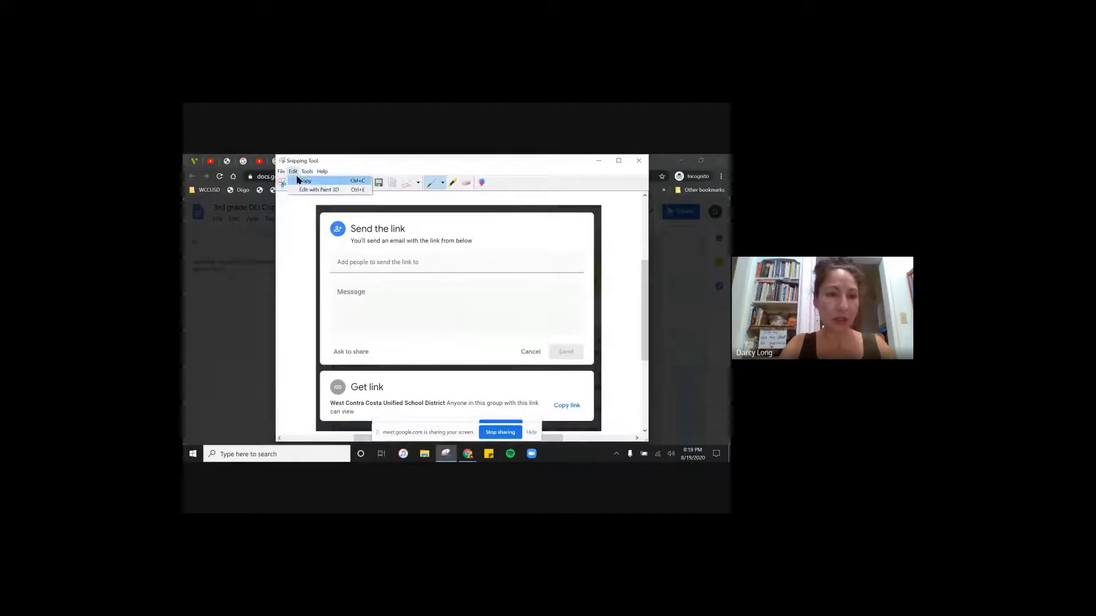
{"action": "left_click", "coordinate": [299, 179]}
- Paste the share-dialog screenshot into a new multimedia instruction drawing and move it left
{"action": "left_click", "coordinate": [598, 161]}
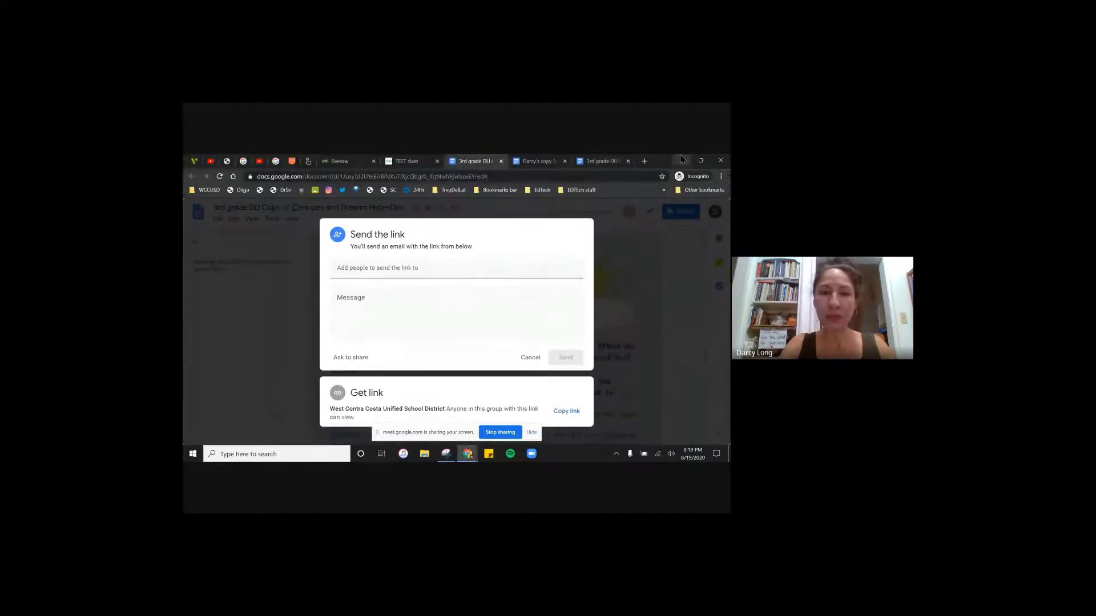
{"action": "left_click", "coordinate": [679, 157]}
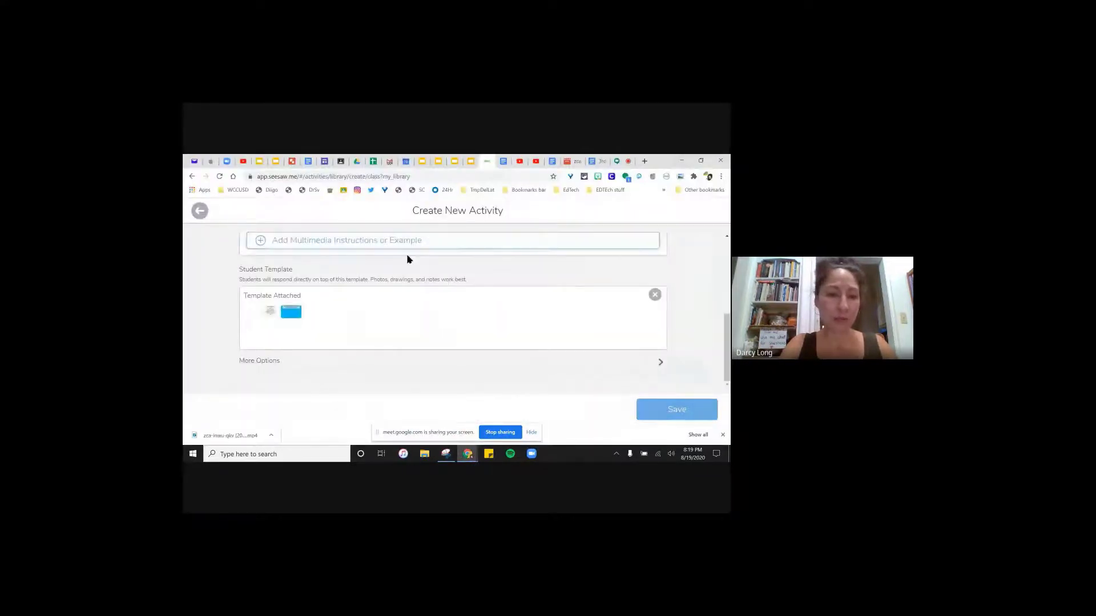
{"action": "left_click", "coordinate": [303, 251]}
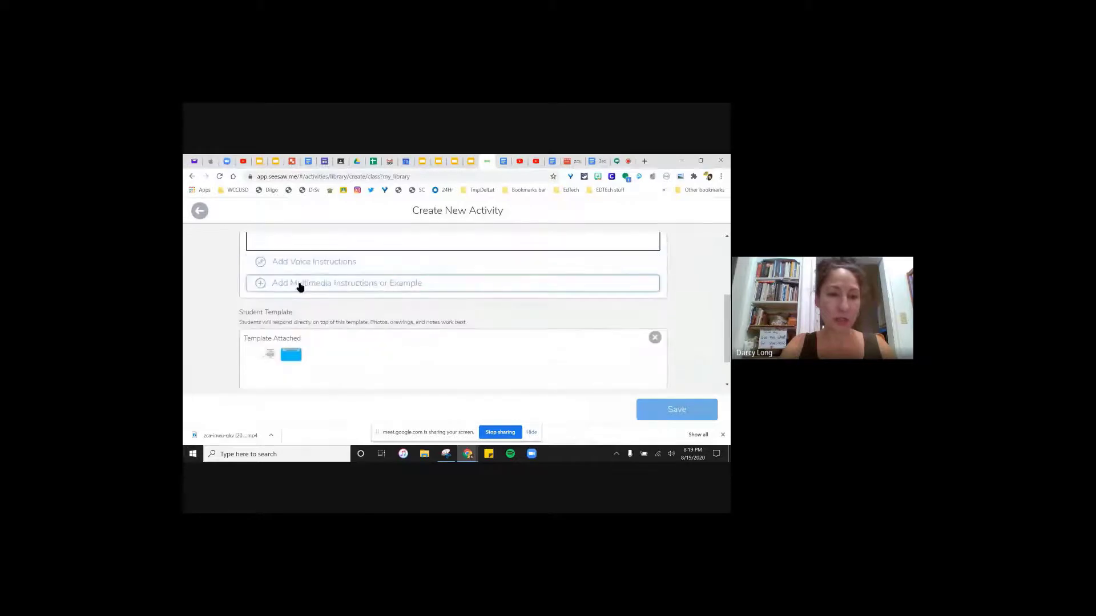
{"action": "left_click", "coordinate": [300, 282]}
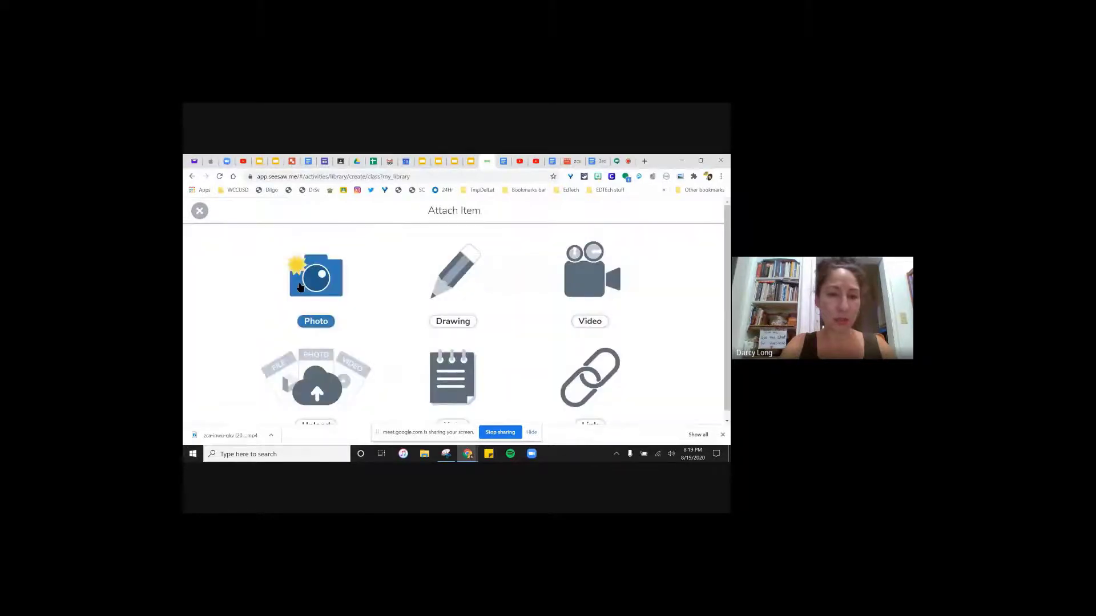
{"action": "left_click", "coordinate": [448, 300]}
{"action": "key", "text": "ctrl+v"}
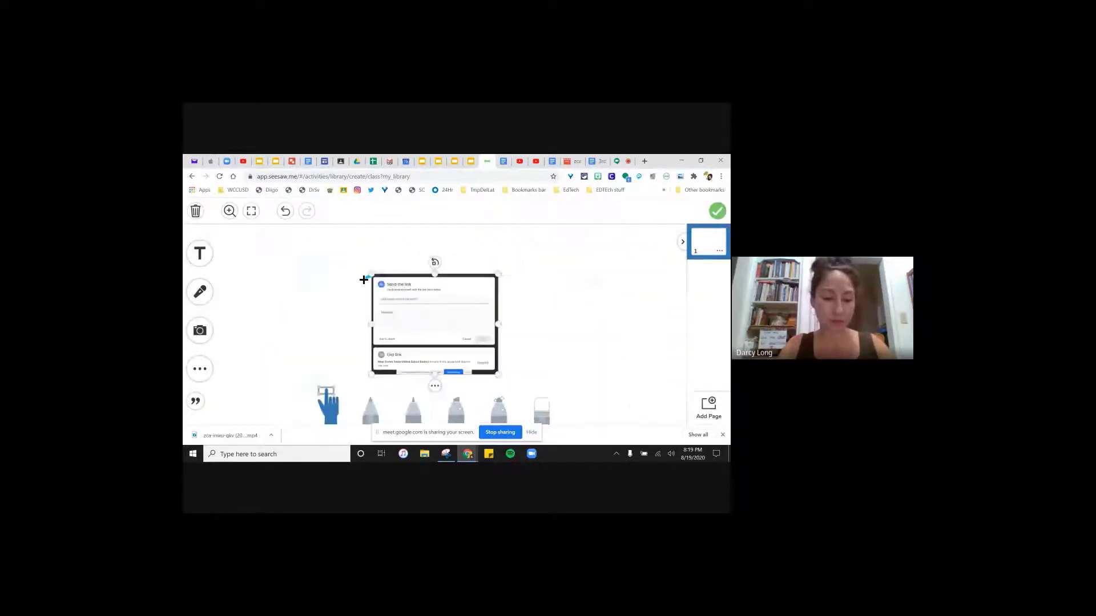
{"action": "left_click_drag", "start_coordinate": [373, 279], "coordinate": [328, 265]}
{"action": "left_click", "coordinate": [199, 253]}
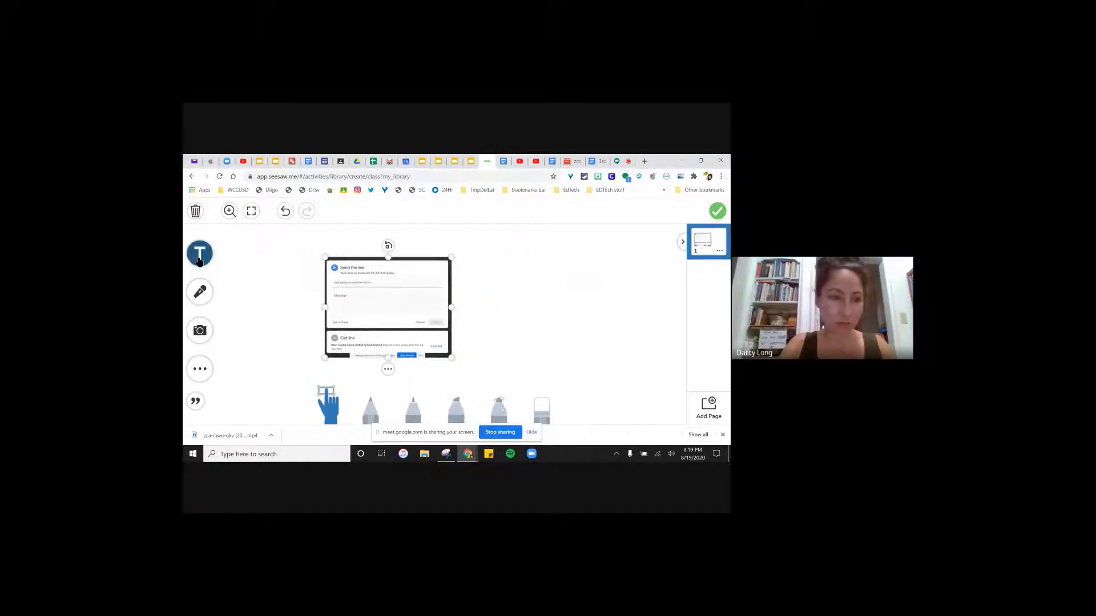
- Add the caption 'Here is the options page for sharing your file with me.' beside the screenshot
{"action": "left_click", "coordinate": [475, 266]}
{"action": "type", "text": "H"}
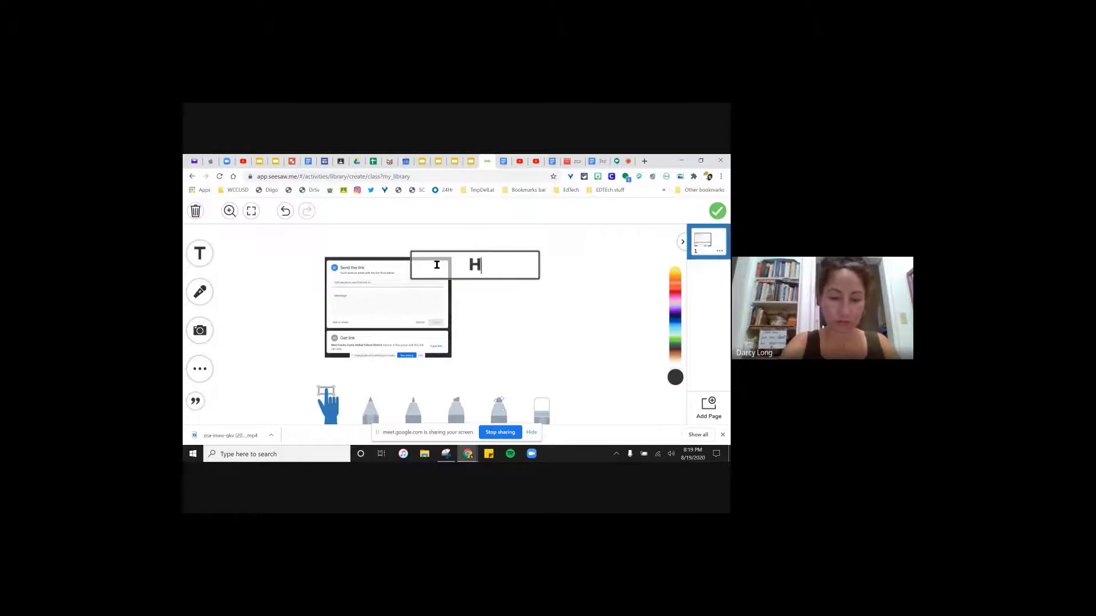
{"action": "type", "text": "ere is th"}
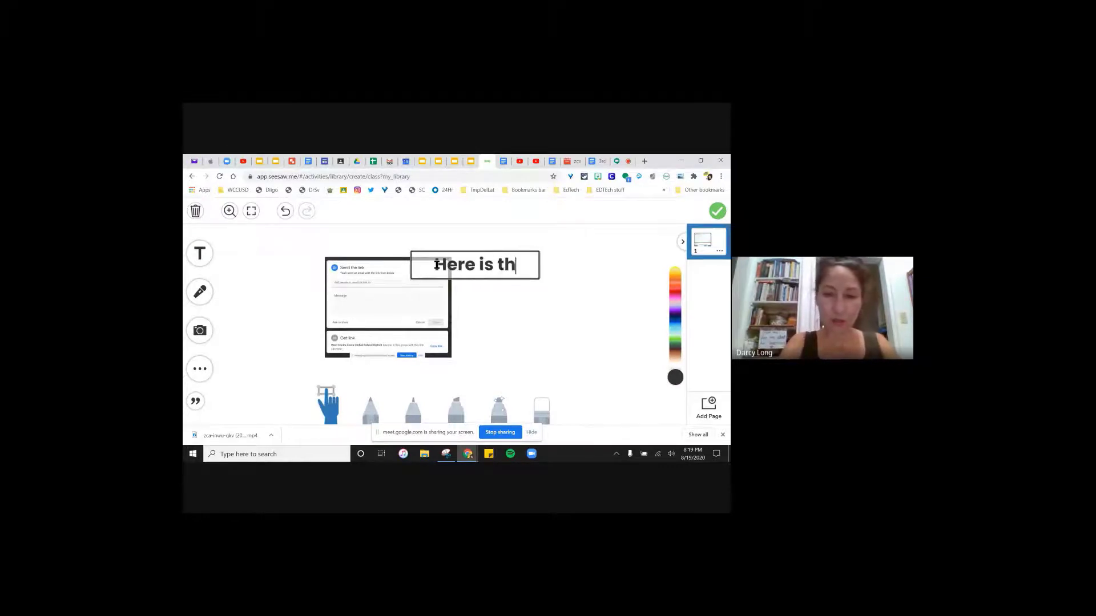
{"action": "type", "text": "e options pa"}
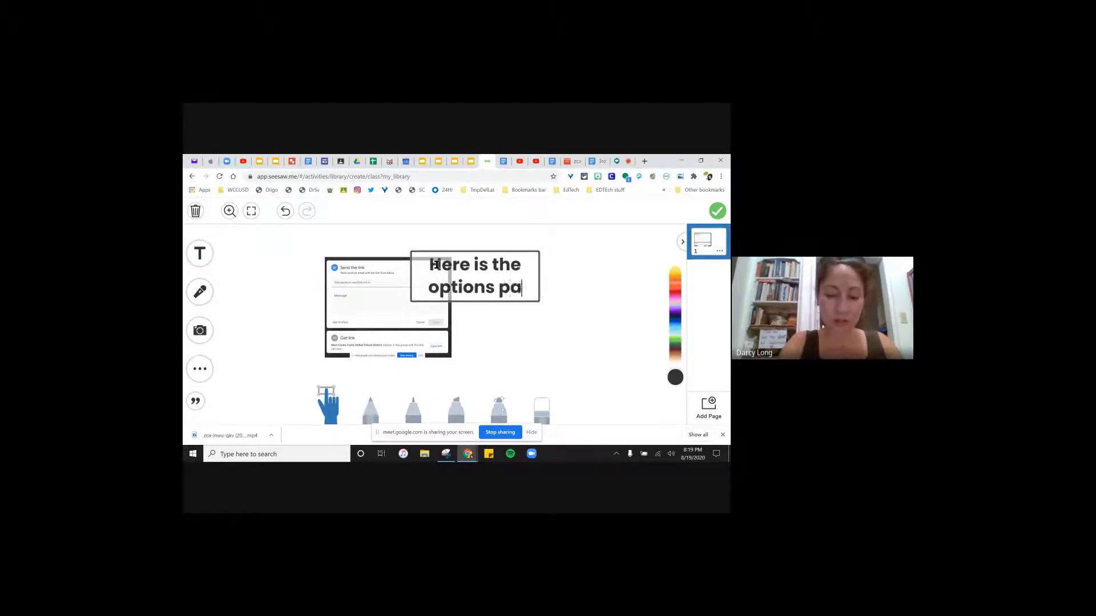
{"action": "type", "text": "ge for sharing "}
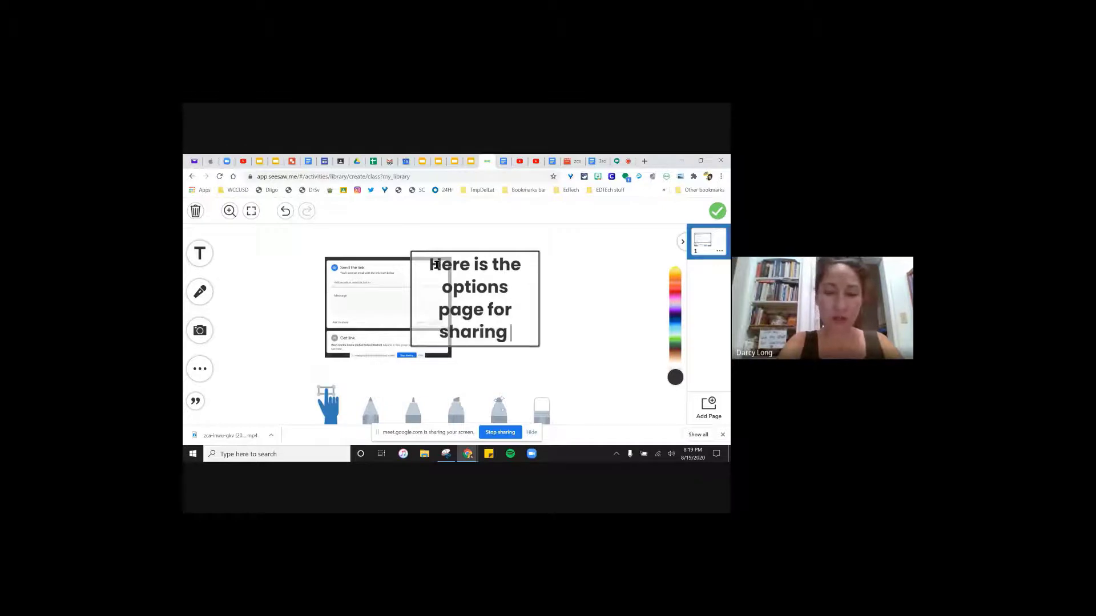
{"action": "type", "text": "your lo"}
{"action": "key", "text": "BackSpace"}
{"action": "key", "text": "BackSpace"}
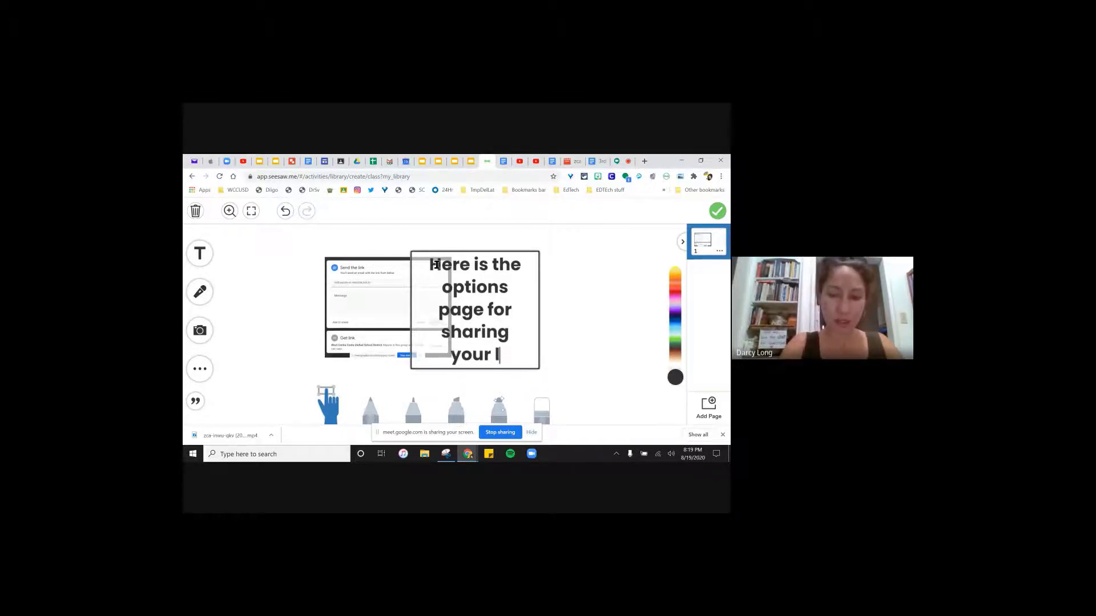
{"action": "type", "text": "file with me."}
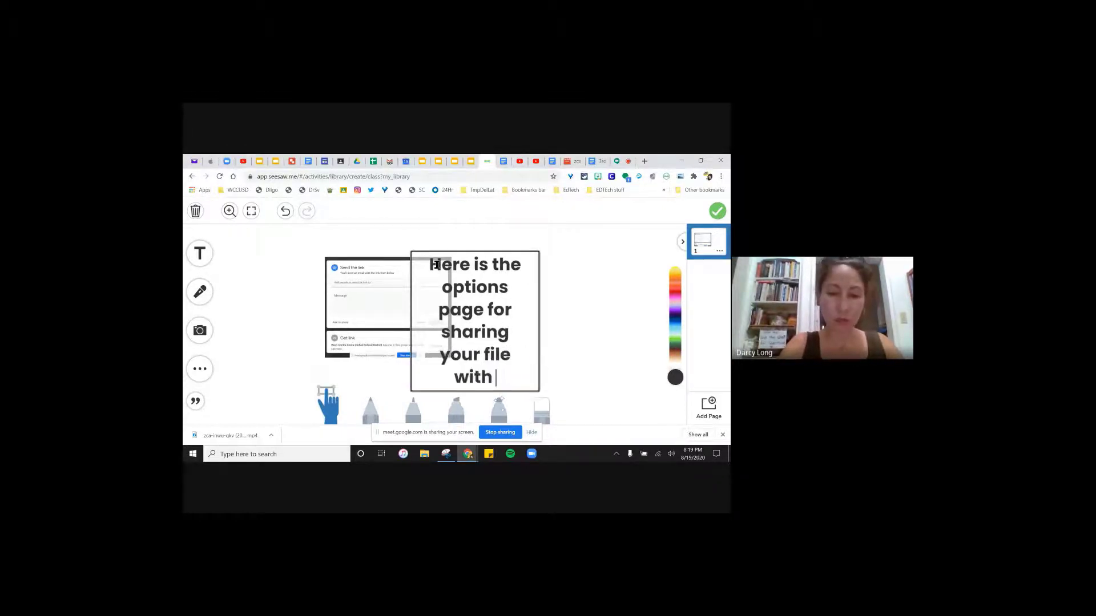
{"action": "left_click", "coordinate": [409, 240]}
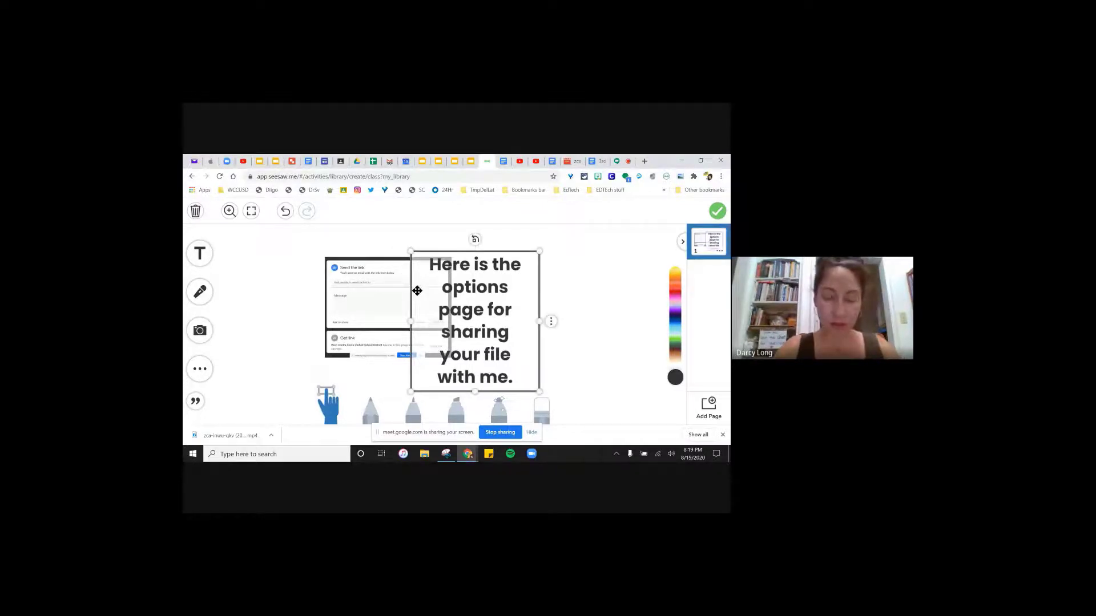
{"action": "left_click_drag", "start_coordinate": [417, 291], "coordinate": [481, 274]}
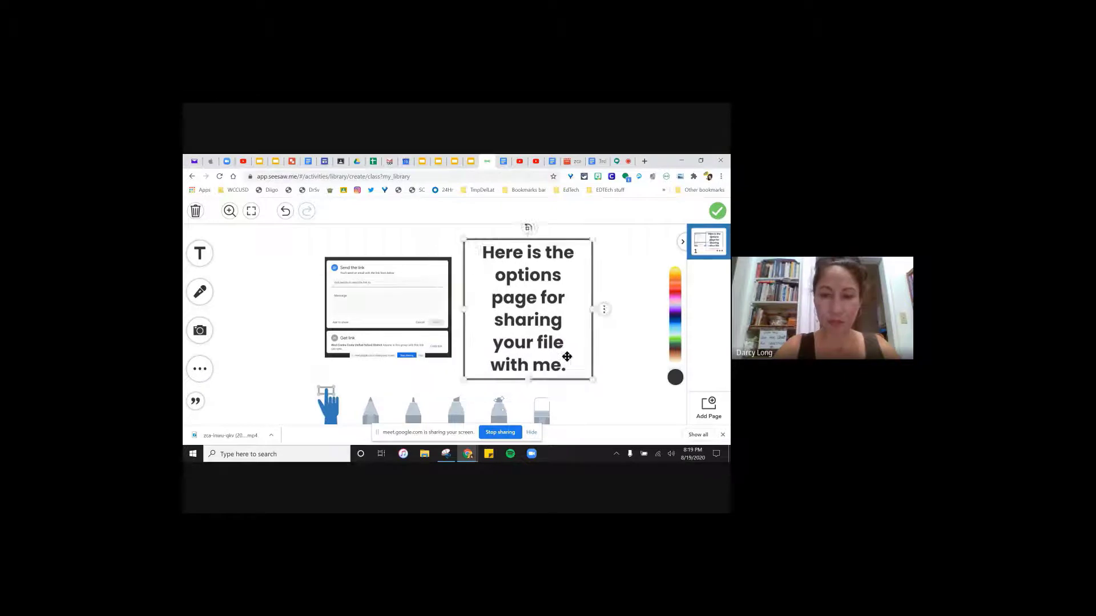
{"action": "left_click_drag", "start_coordinate": [591, 379], "coordinate": [512, 348]}
{"action": "left_click", "coordinate": [481, 259]}
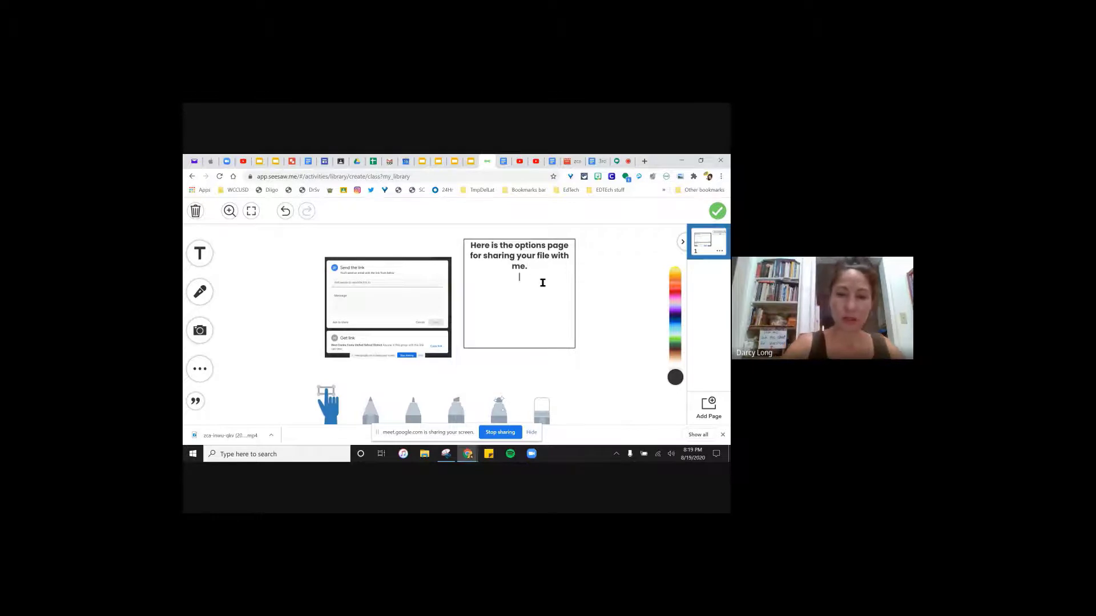
- Type 'Make sure West Contra Costa' on the caption's second line, fixing typos
{"action": "type", "text": "Make su"}
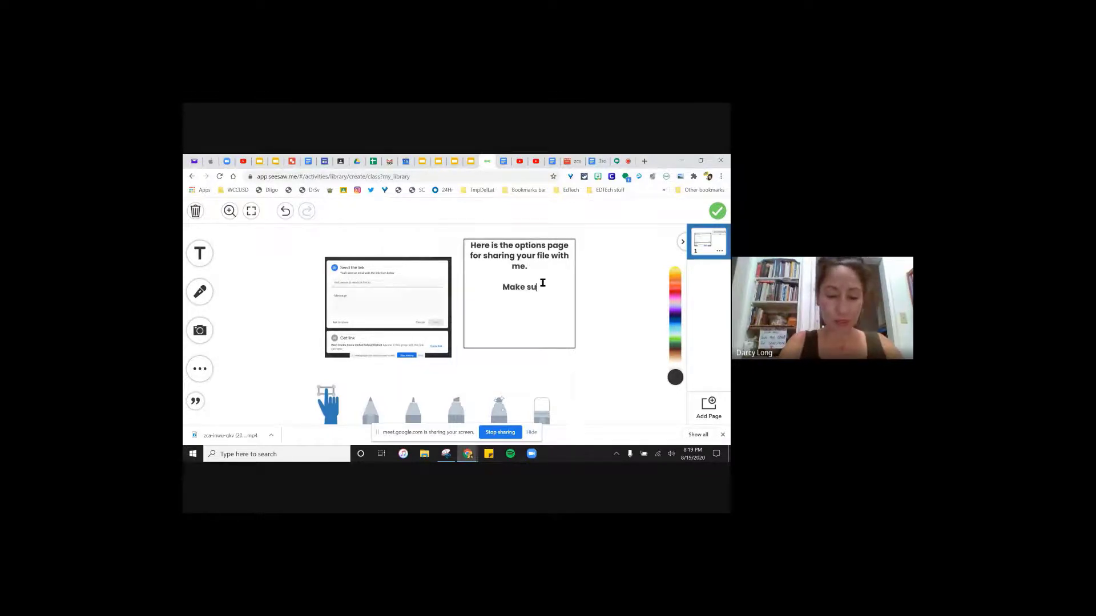
{"action": "type", "text": "re W"}
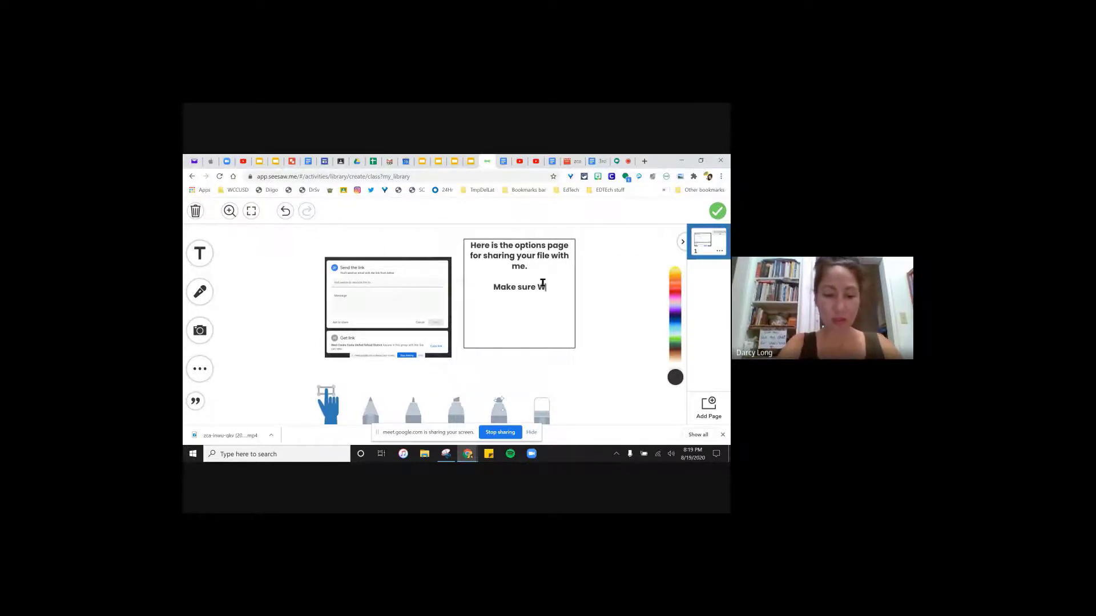
{"action": "type", "text": "est con"}
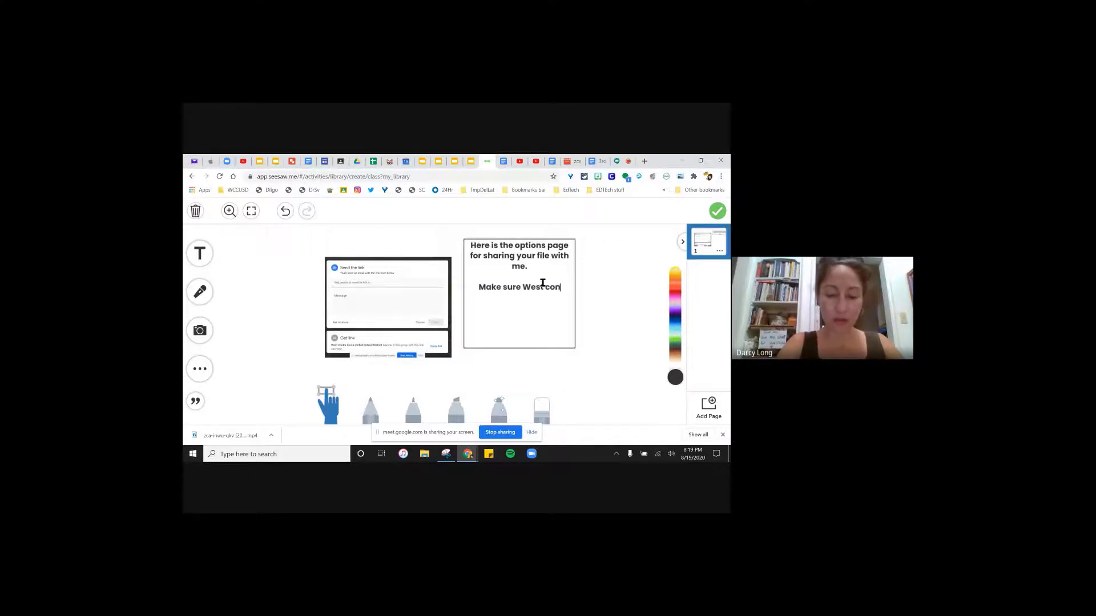
{"action": "type", "text": "tra C"}
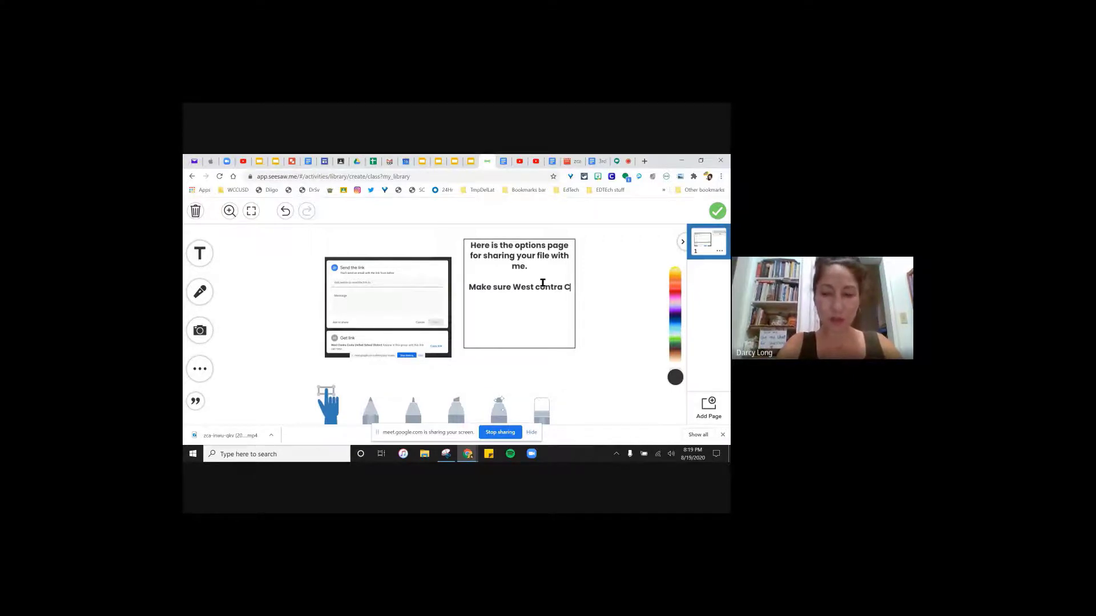
{"action": "type", "text": "iost"}
{"action": "key", "text": "BackSpace"}
{"action": "key", "text": "BackSpace"}
{"action": "type", "text": "osta"}
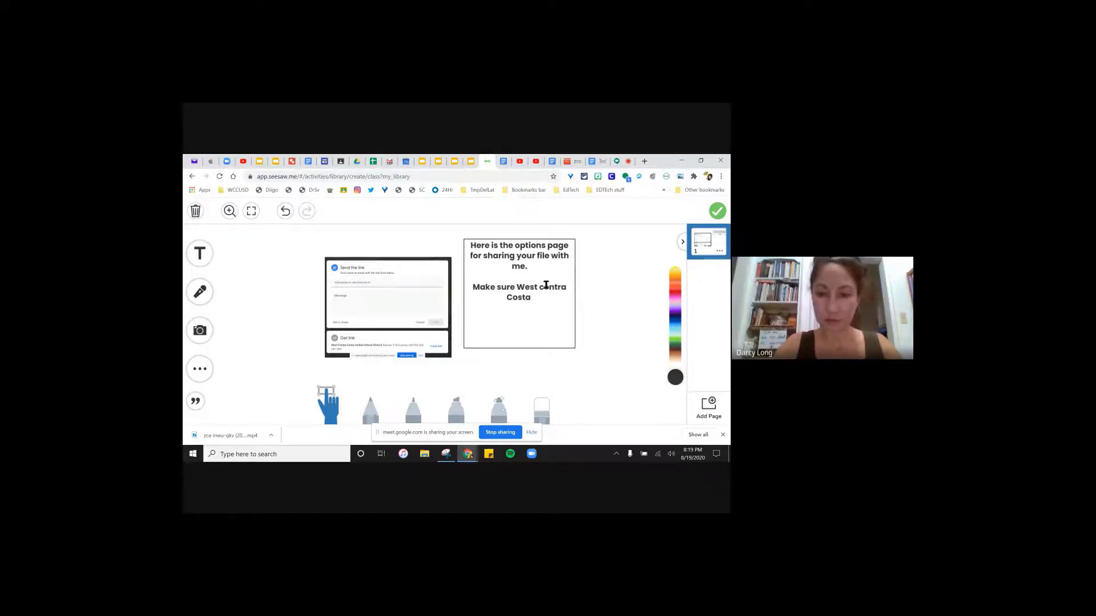
{"action": "key", "text": "BackSpace"}
{"action": "type", "text": "a"}
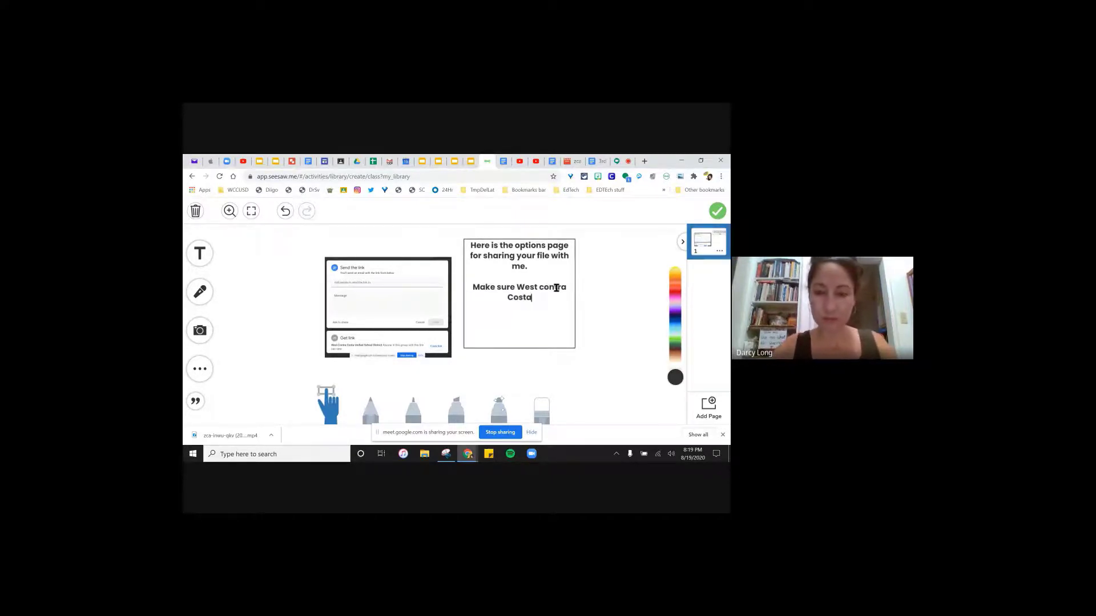
{"action": "key", "text": "BackSpace"}
{"action": "type", "text": "C"}
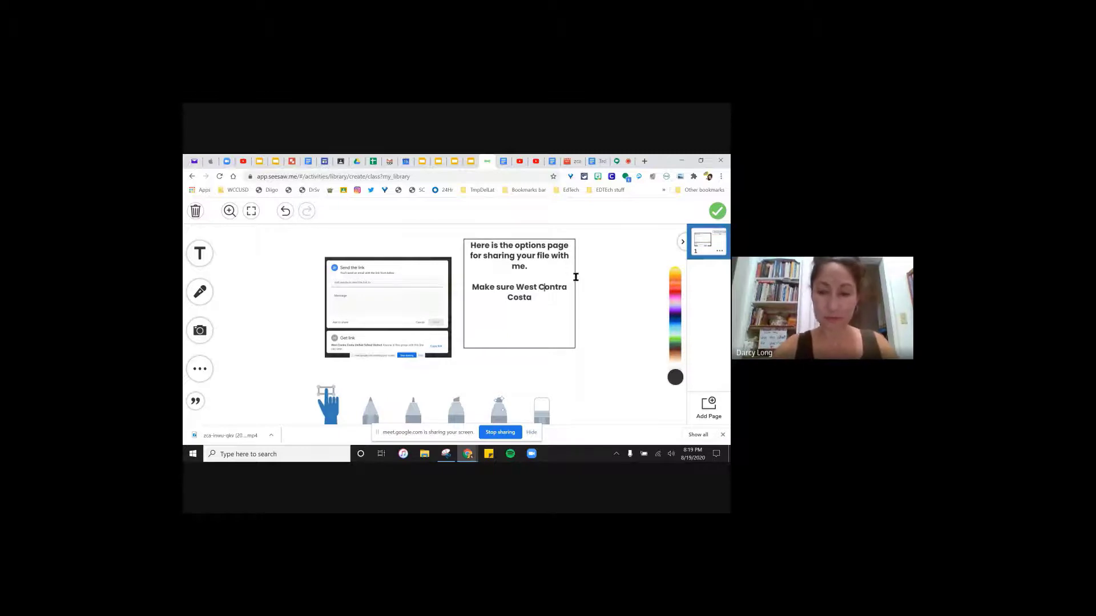
- Complete the note with 'can comment or edit.' and finish editing
{"action": "left_click", "coordinate": [543, 295], "text": "shift"}
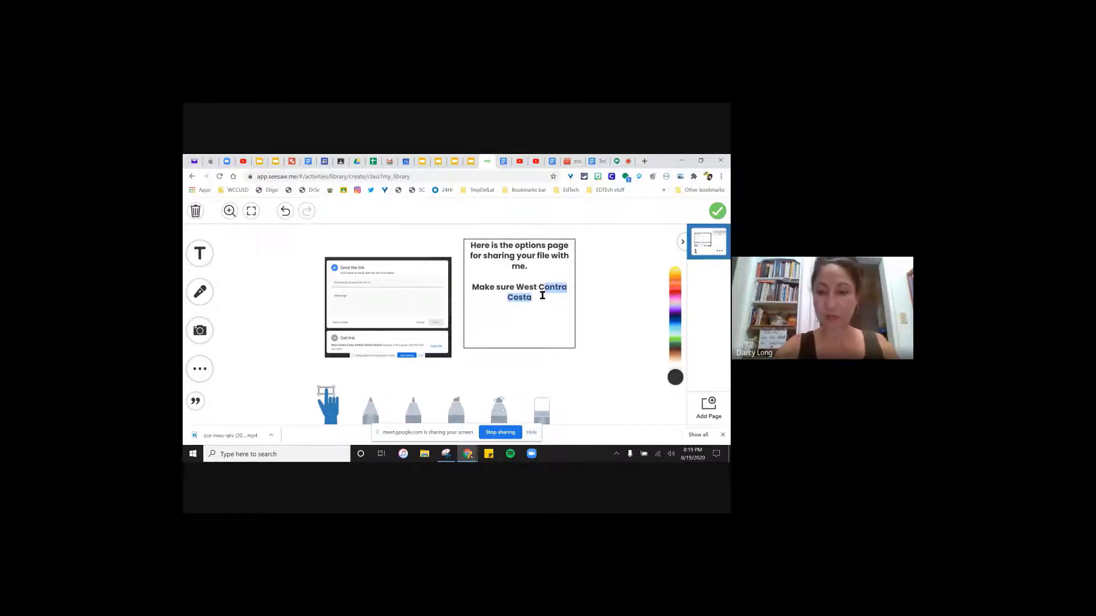
{"action": "left_click", "coordinate": [557, 295]}
{"action": "type", "text": "can"}
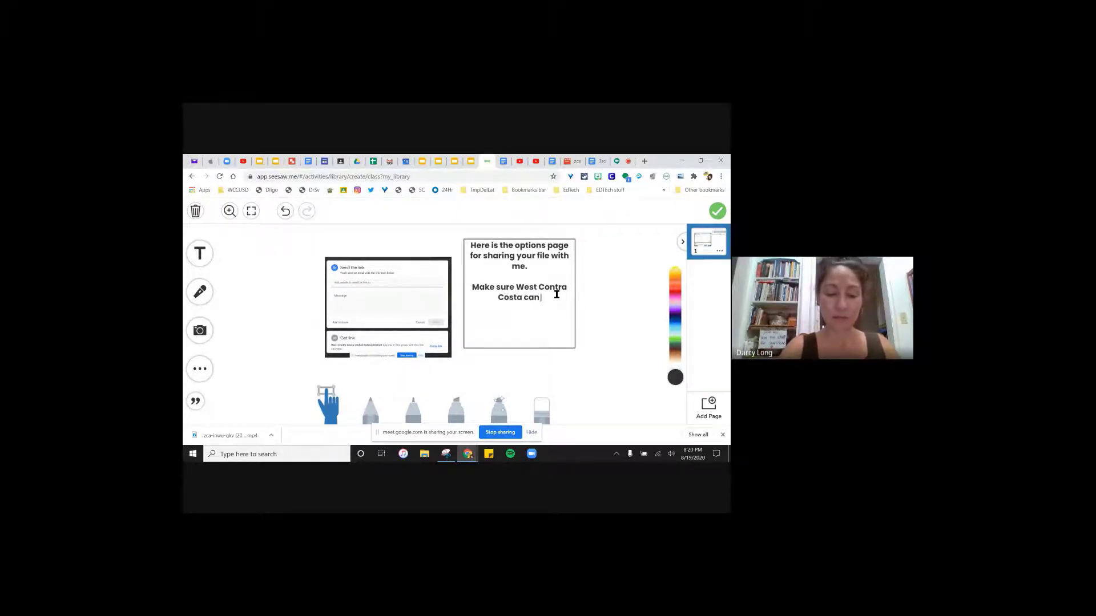
{"action": "type", "text": " comment"}
{"action": "key", "text": "BackSpace"}
{"action": "key", "text": "BackSpace"}
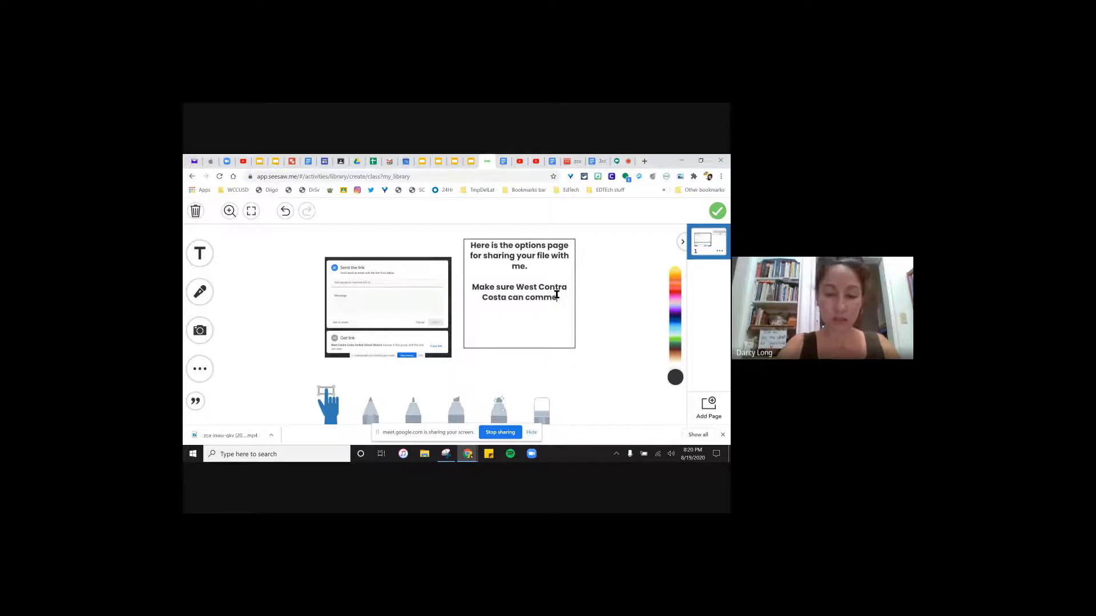
{"action": "type", "text": "nt or edit."}
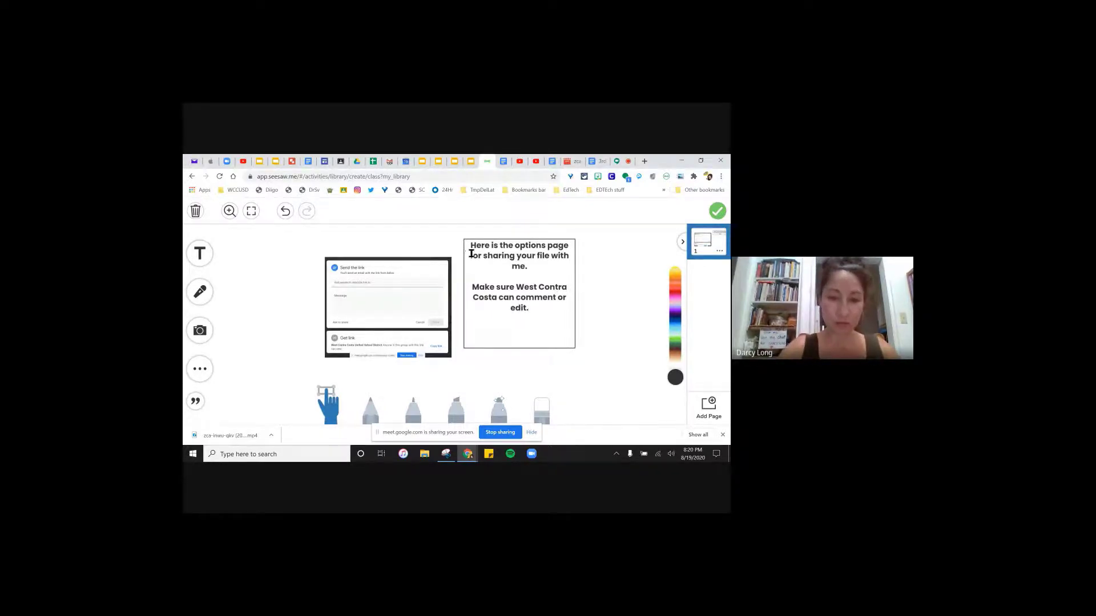
{"action": "left_click", "coordinate": [301, 313]}
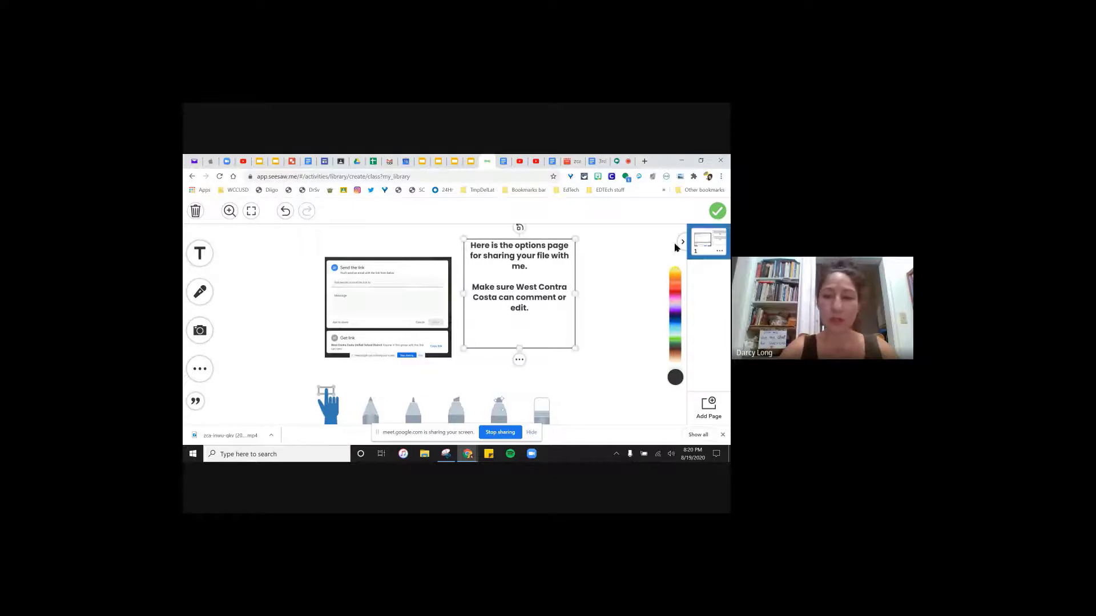
- Attach the finished example and save the Hopes and Dreams Google Doc activity to My Library
{"action": "left_click", "coordinate": [717, 211]}
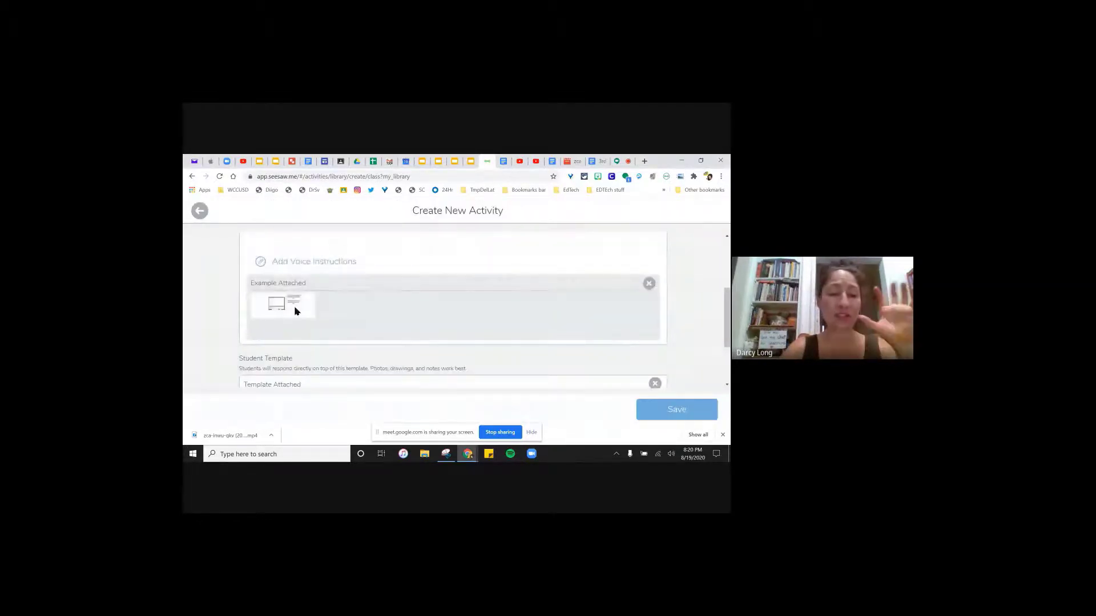
{"action": "scroll", "coordinate": [295, 311], "scroll_direction": "down", "scroll_amount": 3}
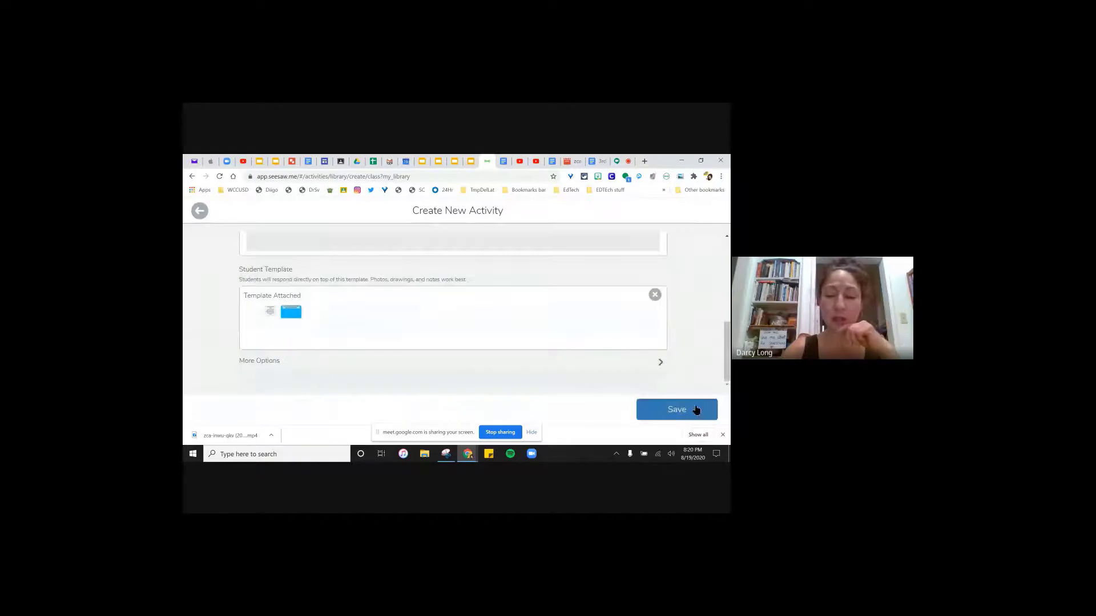
{"action": "left_click", "coordinate": [697, 409]}
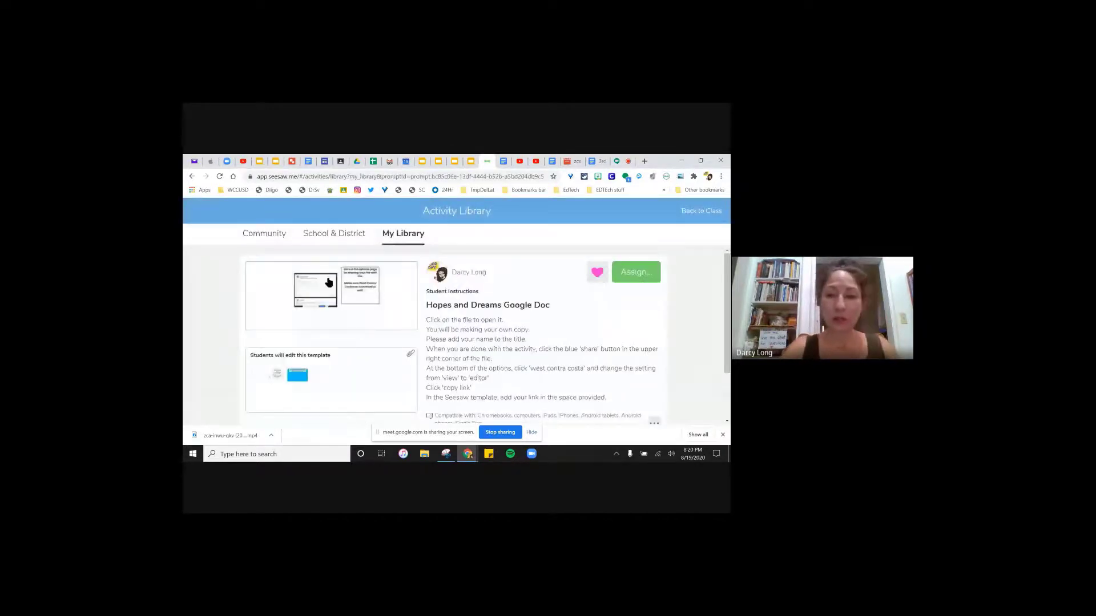
- Assign the Hopes and Dreams activity to TEST class and view it on that class's Activities page
{"action": "left_click", "coordinate": [637, 271]}
{"action": "left_click", "coordinate": [379, 334]}
{"action": "left_click", "coordinate": [521, 399]}
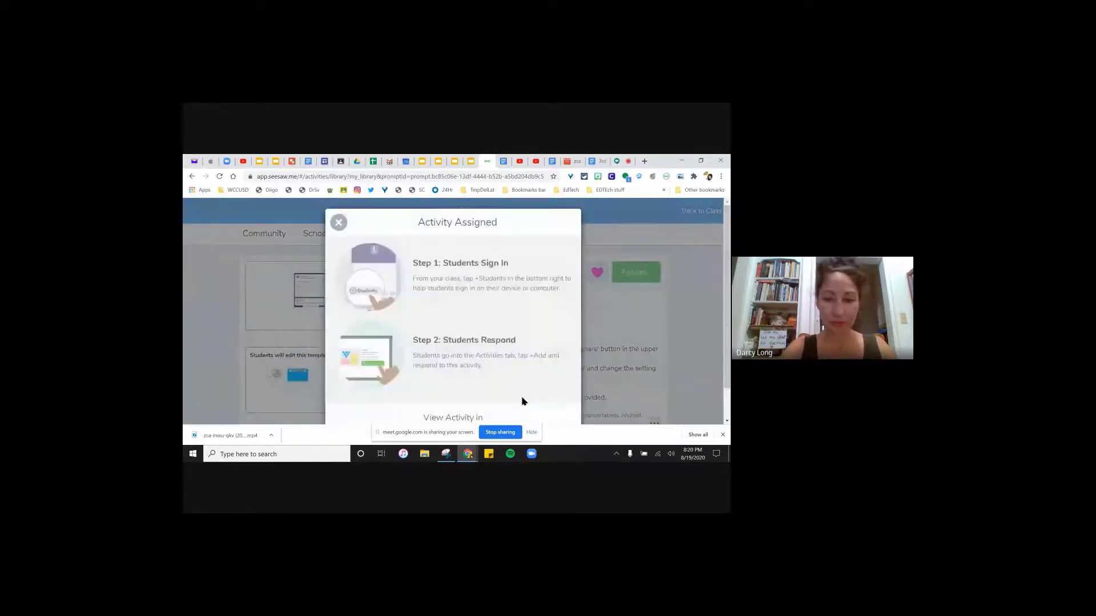
{"action": "scroll", "coordinate": [531, 371], "scroll_direction": "down", "scroll_amount": 1}
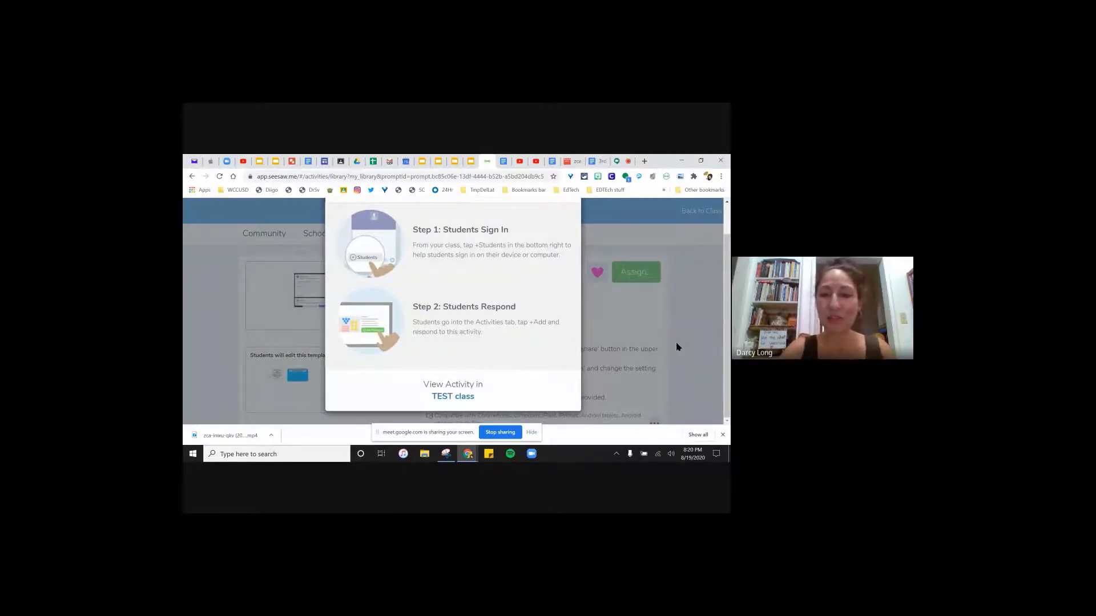
{"action": "scroll", "coordinate": [599, 374], "scroll_direction": "up", "scroll_amount": 1}
{"action": "scroll", "coordinate": [559, 364], "scroll_direction": "down", "scroll_amount": 1}
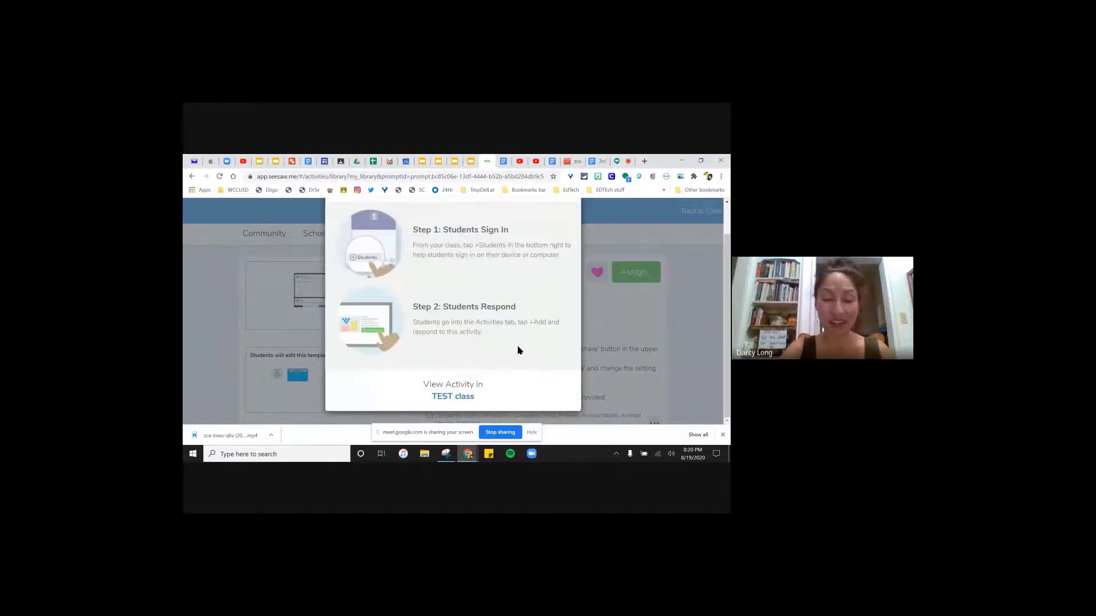
{"action": "scroll", "coordinate": [513, 343], "scroll_direction": "up", "scroll_amount": 1}
{"action": "scroll", "coordinate": [468, 372], "scroll_direction": "down", "scroll_amount": 1}
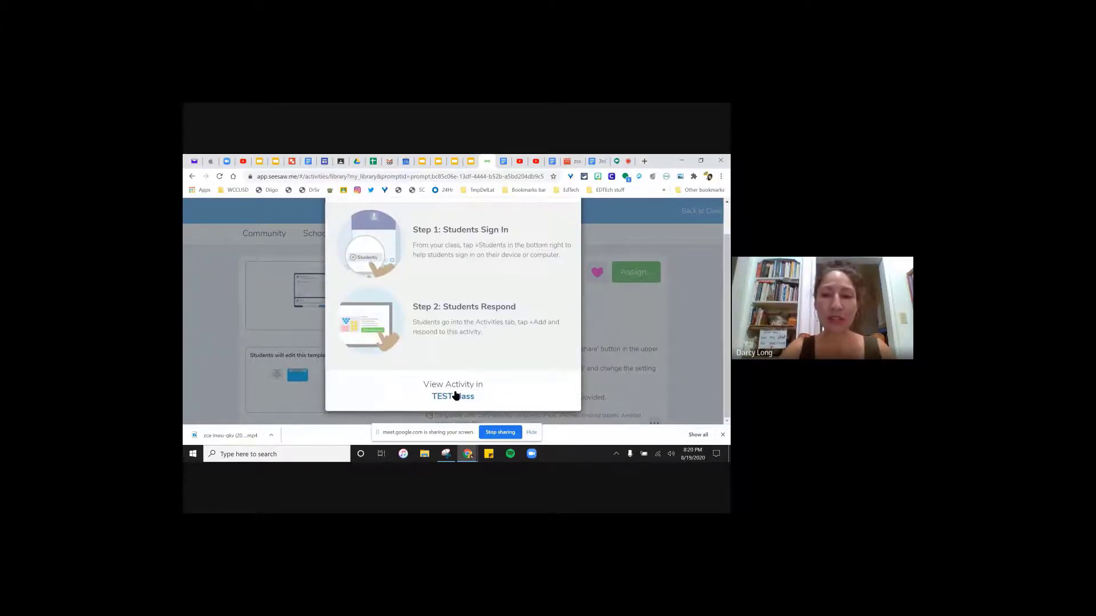
{"action": "left_click", "coordinate": [456, 395]}
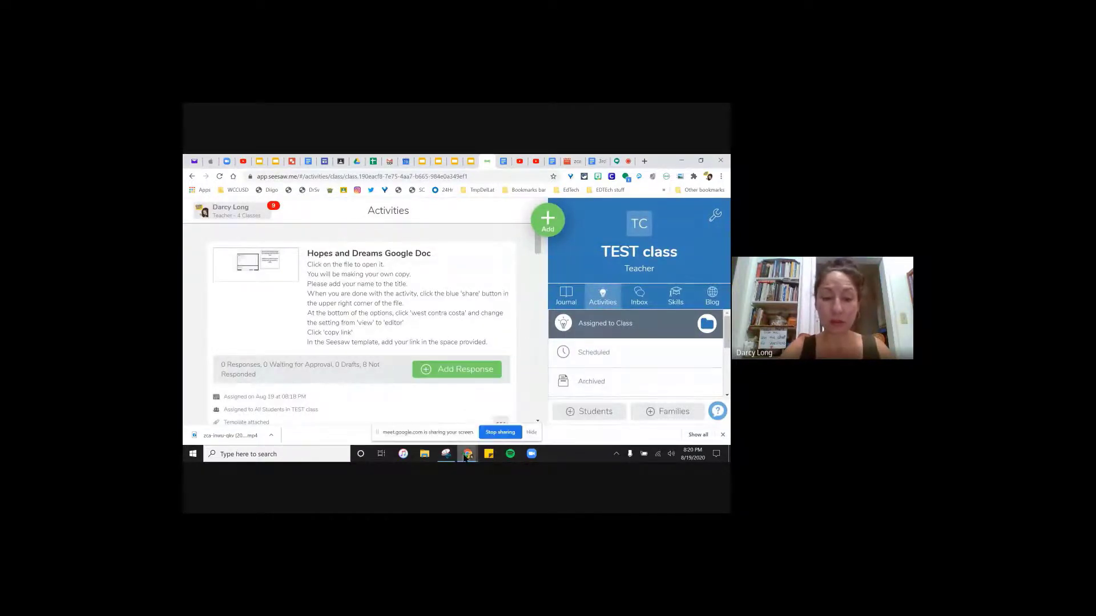
{"action": "mouse_move", "coordinate": [467, 455]}
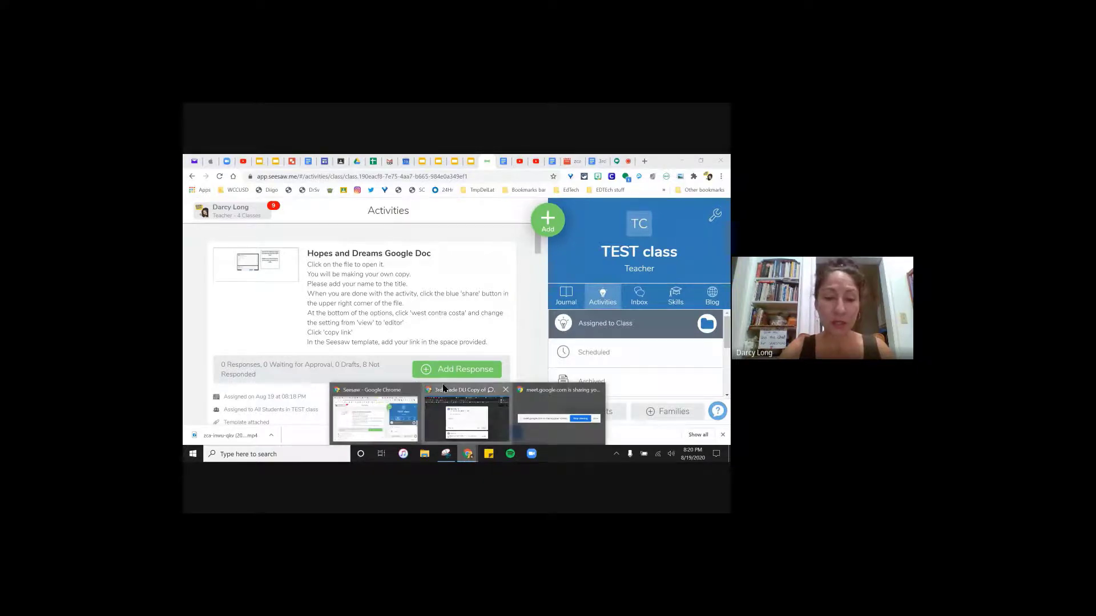
{"action": "left_click", "coordinate": [443, 388]}
- As the student, start a Hopes and Dreams response and open the template's linked Doc
{"action": "left_click", "coordinate": [683, 285]}
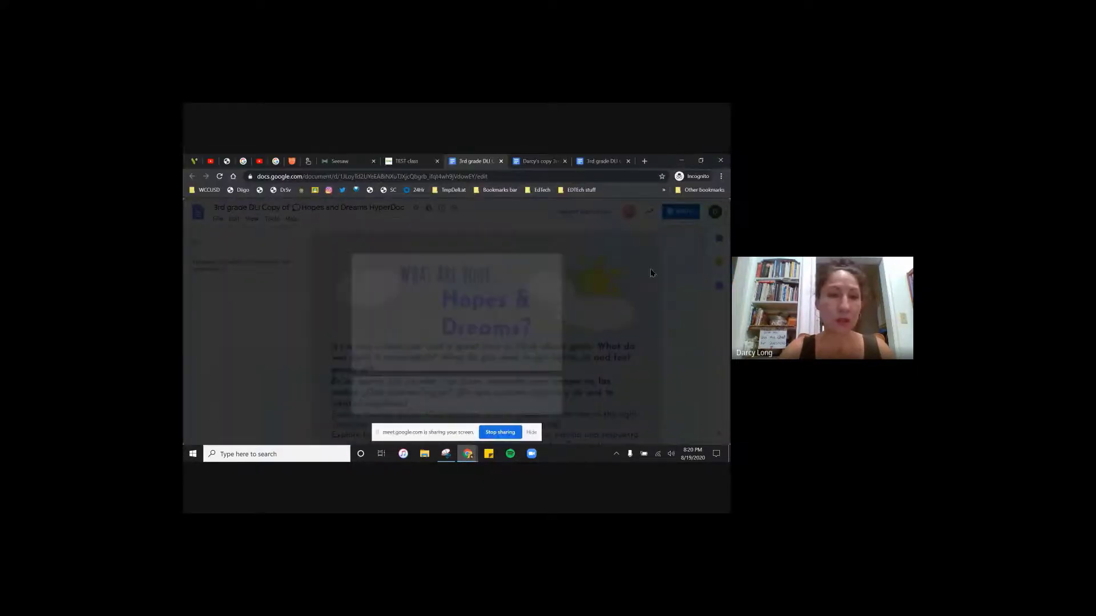
{"action": "left_click", "coordinate": [402, 162]}
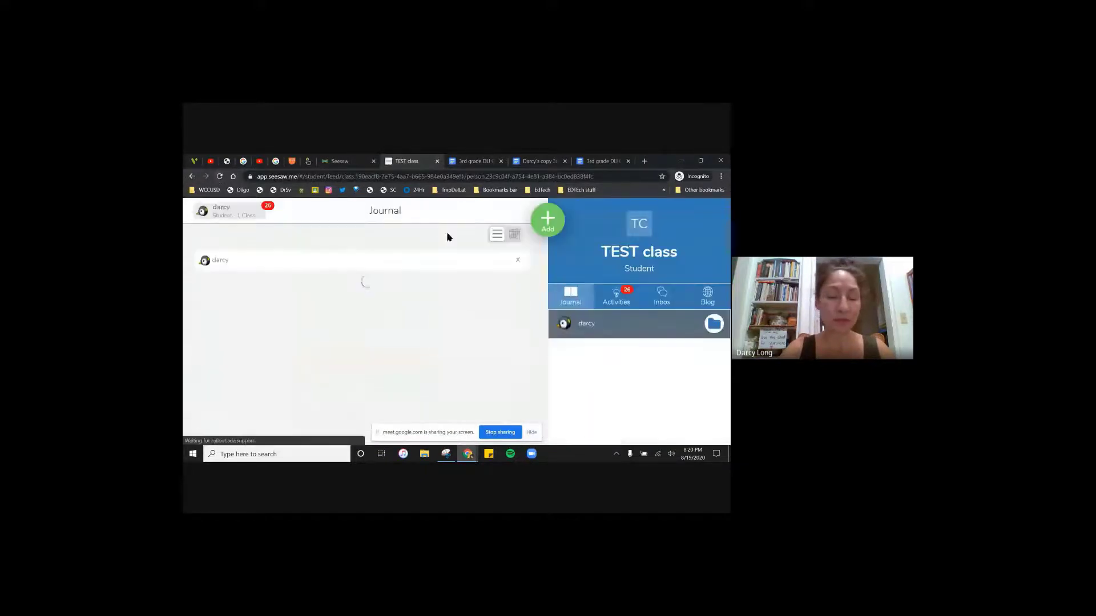
{"action": "left_click", "coordinate": [619, 298]}
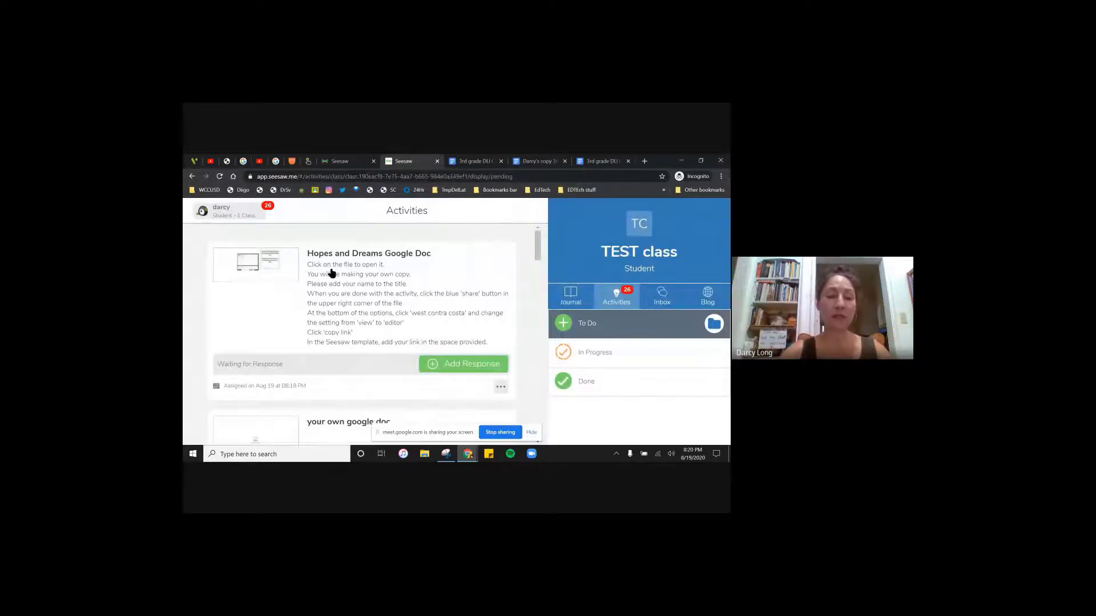
{"action": "left_click", "coordinate": [430, 369]}
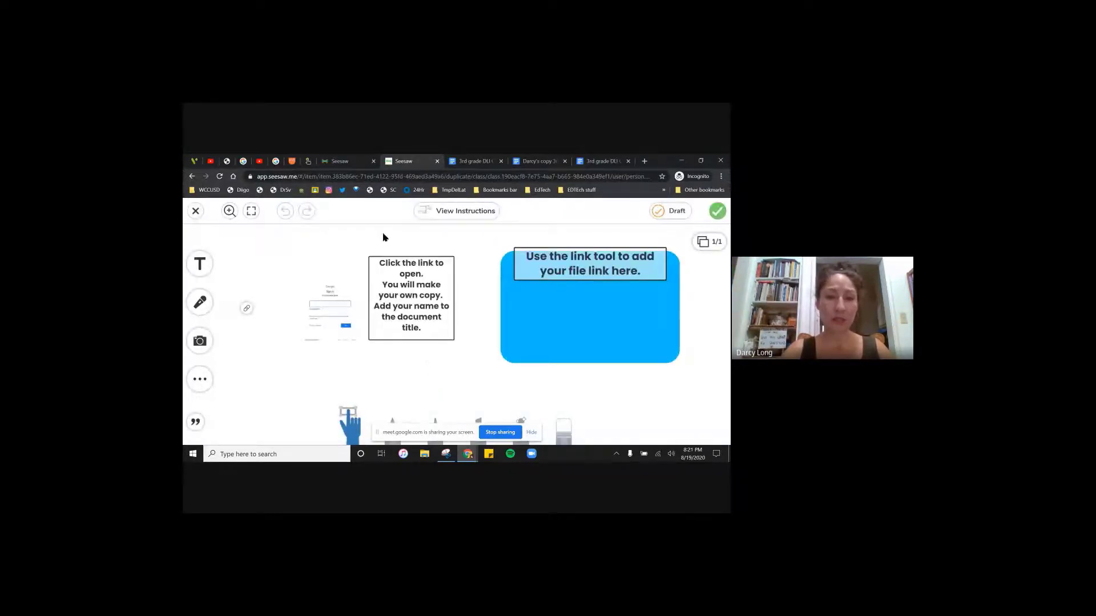
{"action": "left_click", "coordinate": [247, 311]}
{"action": "left_click", "coordinate": [248, 310]}
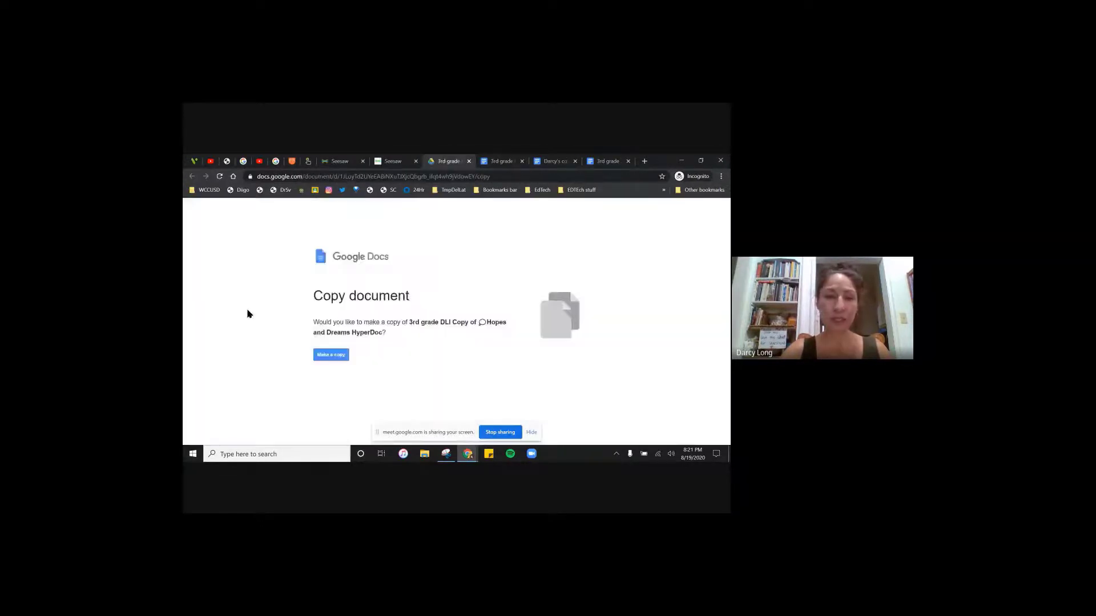
- Make the student's own copy of the Hopes and Dreams HyperDoc
{"action": "left_click", "coordinate": [320, 356]}
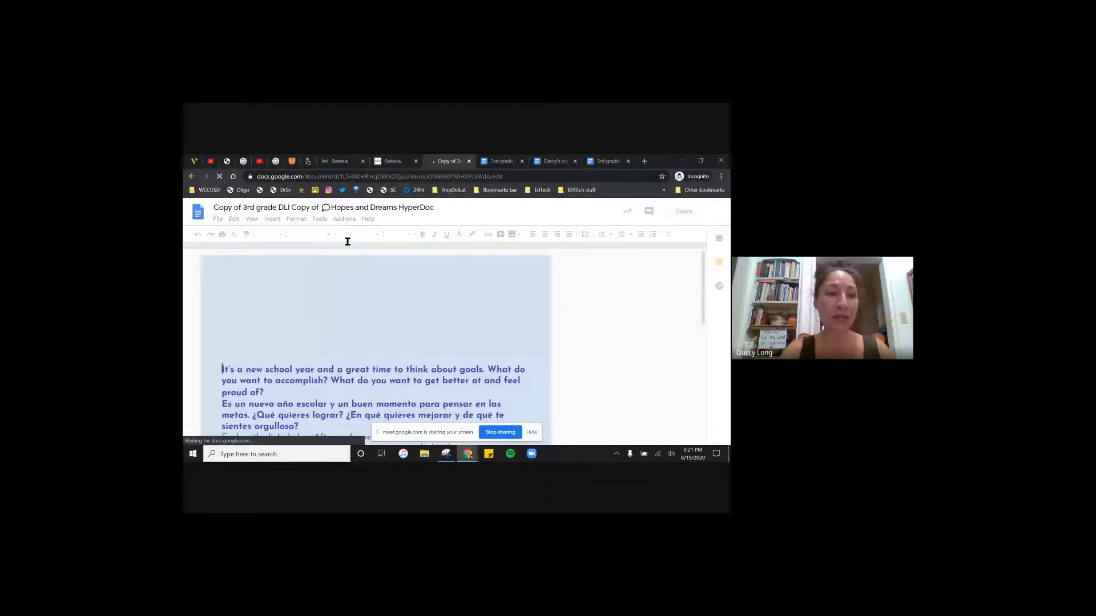
- Prefix the Doc title with the student's name and answer 'This is what I think Kid Pres is saying....'
{"action": "left_click", "coordinate": [217, 207]}
{"action": "type", "text": "D"}
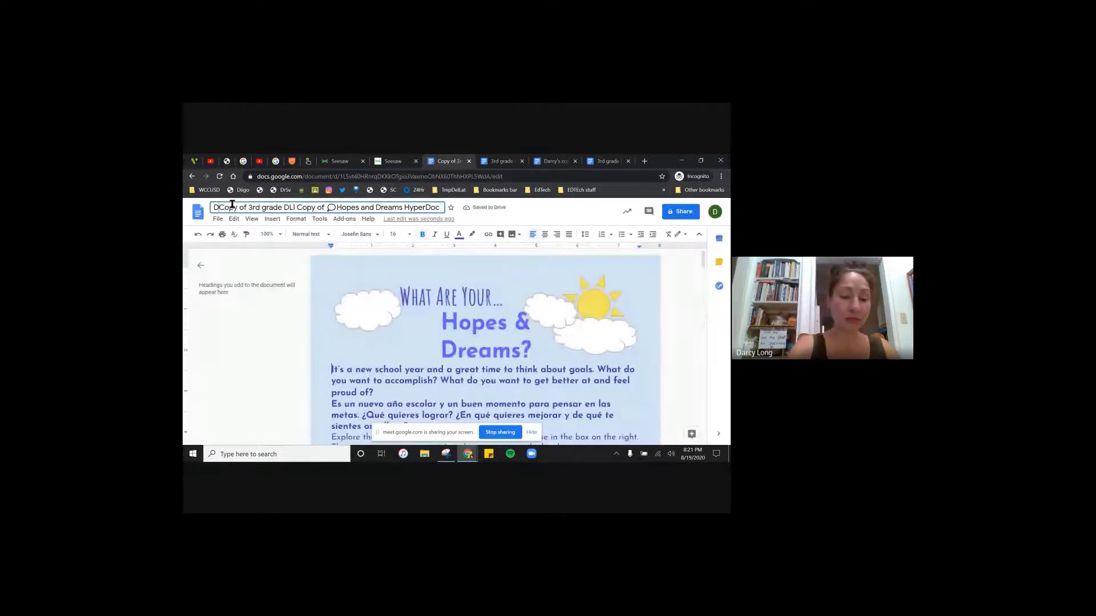
{"action": "type", "text": "arcy"}
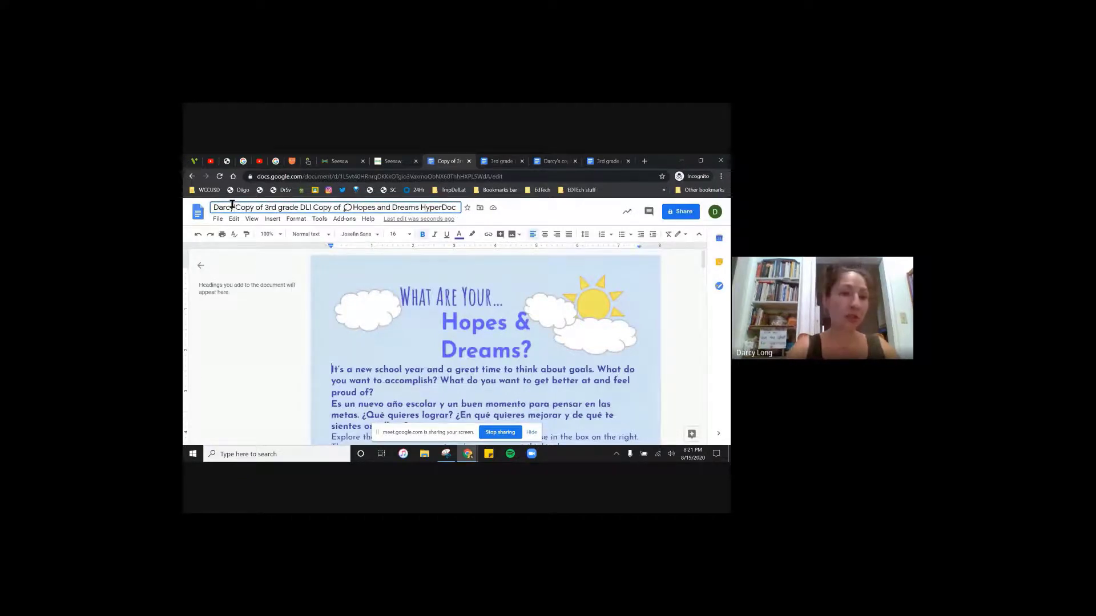
{"action": "type", "text": "'s"}
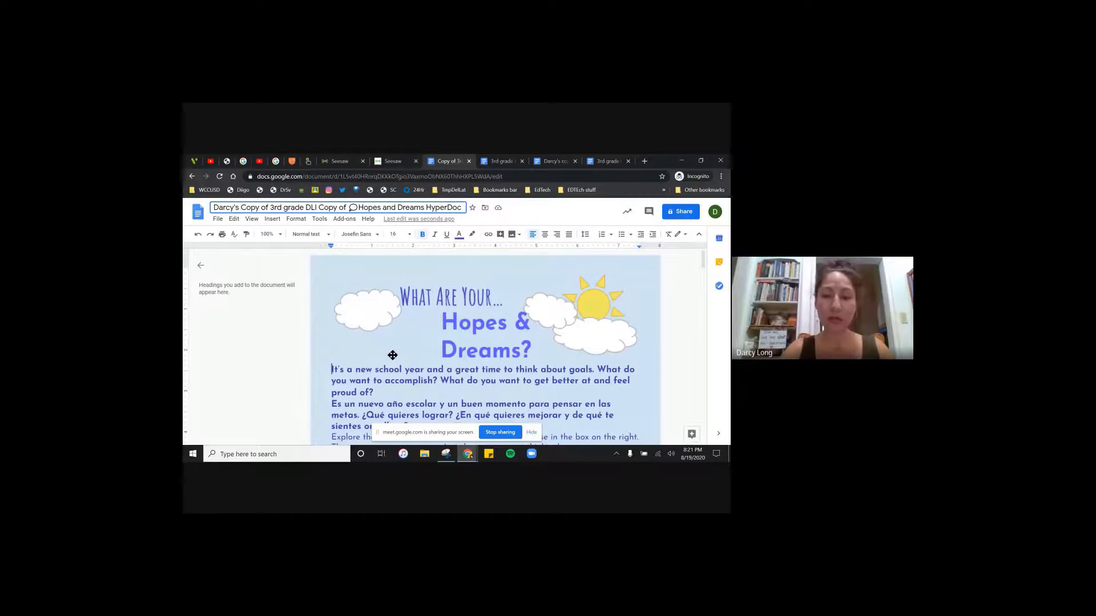
{"action": "scroll", "coordinate": [393, 355], "scroll_direction": "down", "scroll_amount": 3}
{"action": "scroll", "coordinate": [577, 385], "scroll_direction": "down", "scroll_amount": 3}
{"action": "left_click", "coordinate": [577, 385]}
{"action": "type", "text": "Th"}
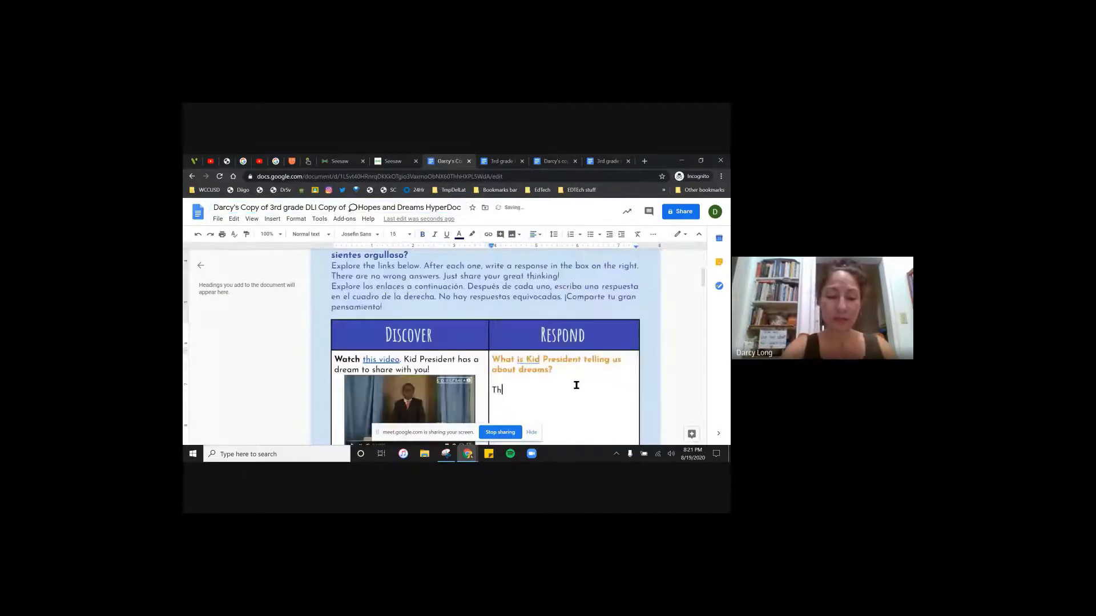
{"action": "type", "text": "is is what I think Kid Pres is s"}
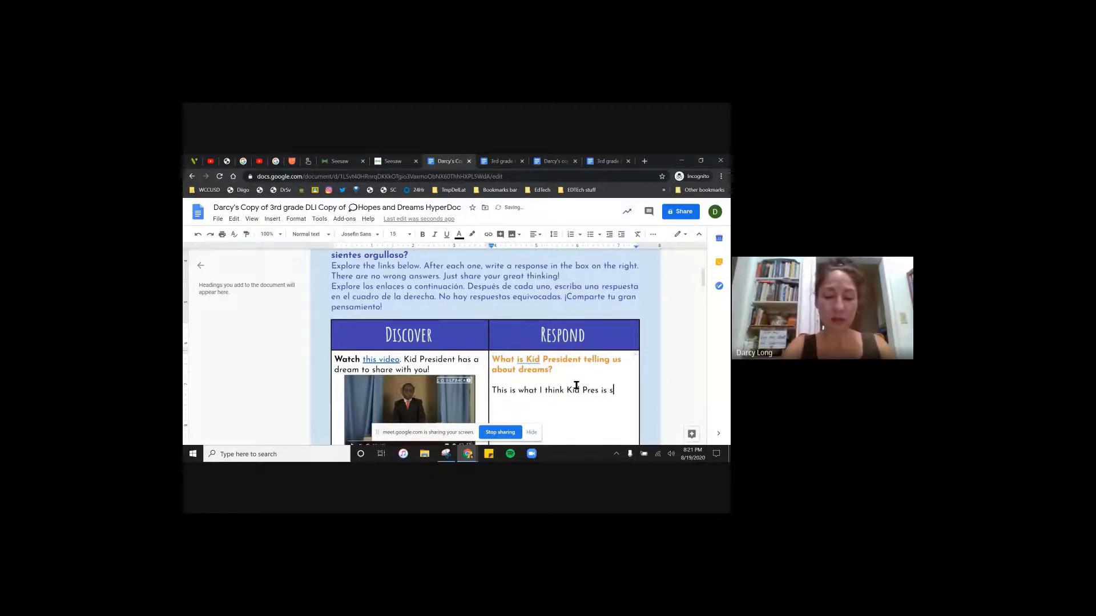
{"action": "type", "text": "ng...."}
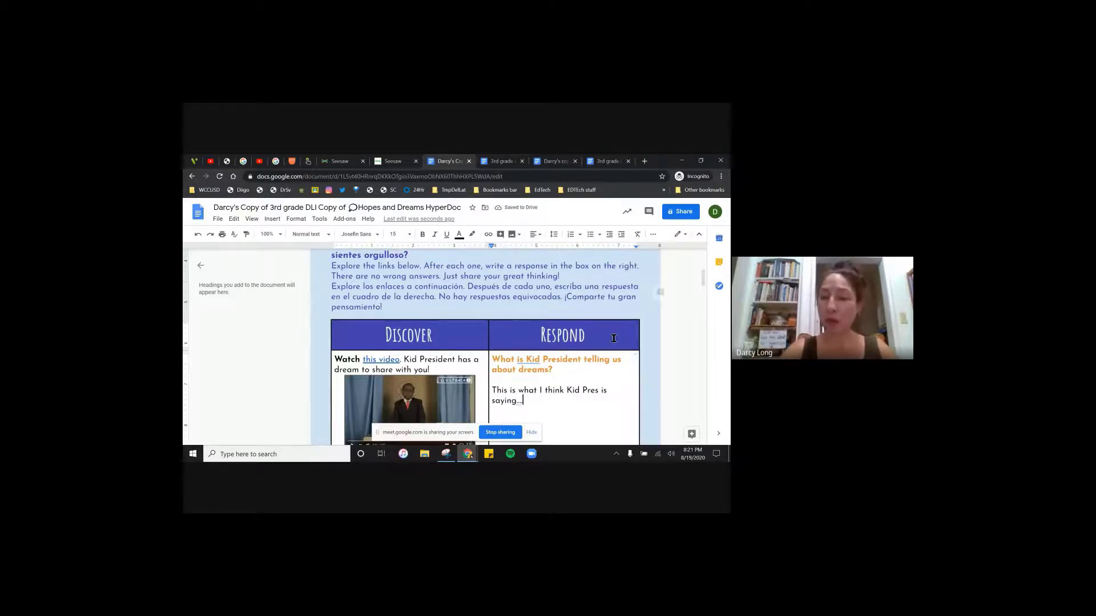
{"action": "scroll", "coordinate": [605, 381], "scroll_direction": "down", "scroll_amount": 1}
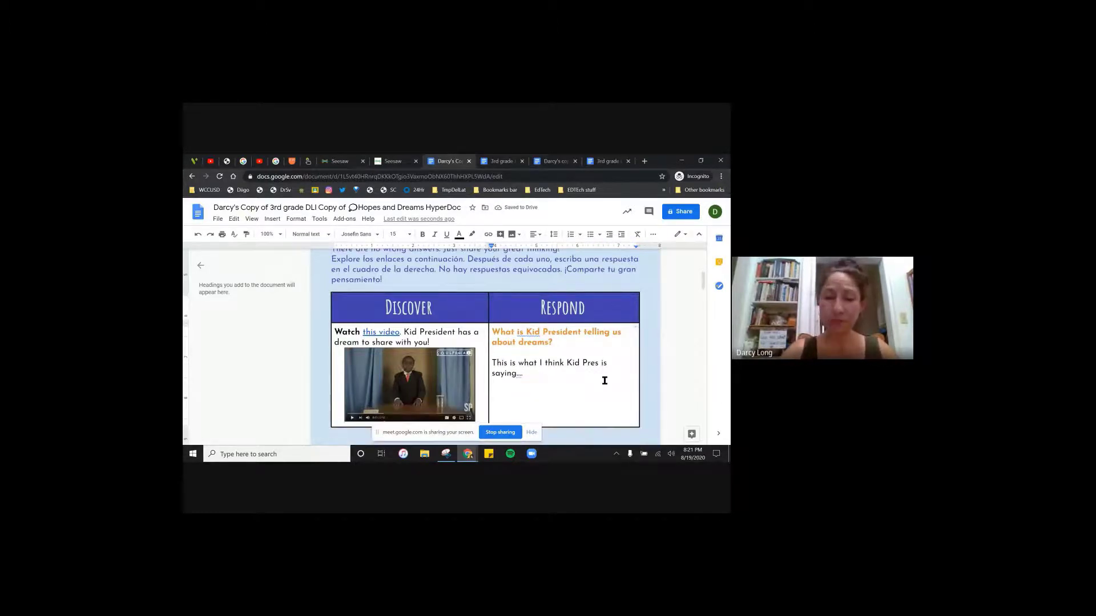
{"action": "scroll", "coordinate": [605, 380], "scroll_direction": "up", "scroll_amount": 1}
- Give West Contra Costa Unified School District Commenter access to the Doc and copy its link
{"action": "left_click", "coordinate": [675, 215]}
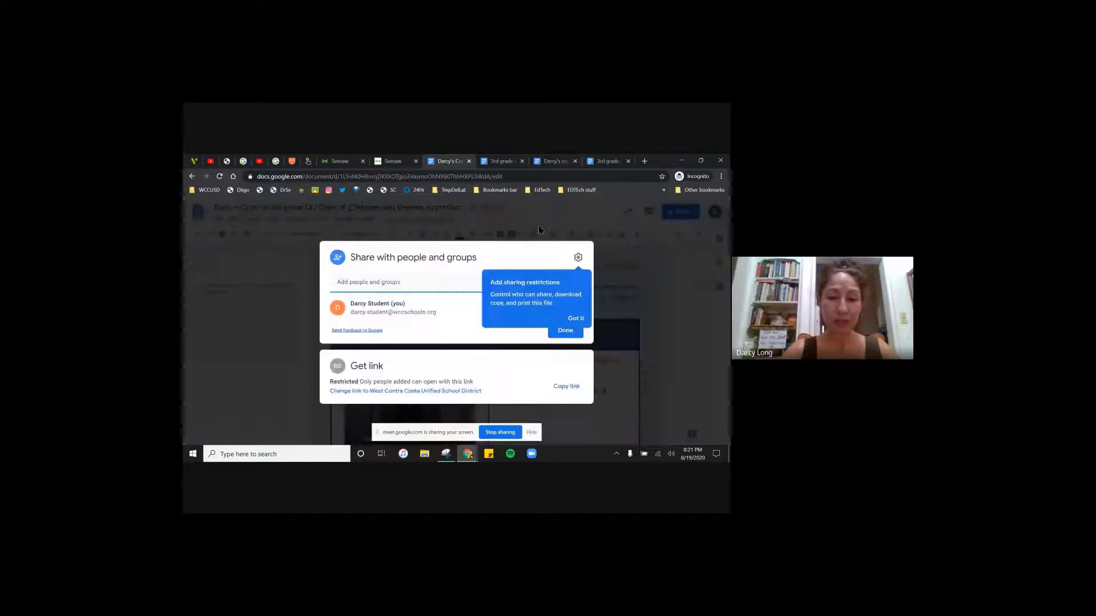
{"action": "left_click", "coordinate": [394, 392]}
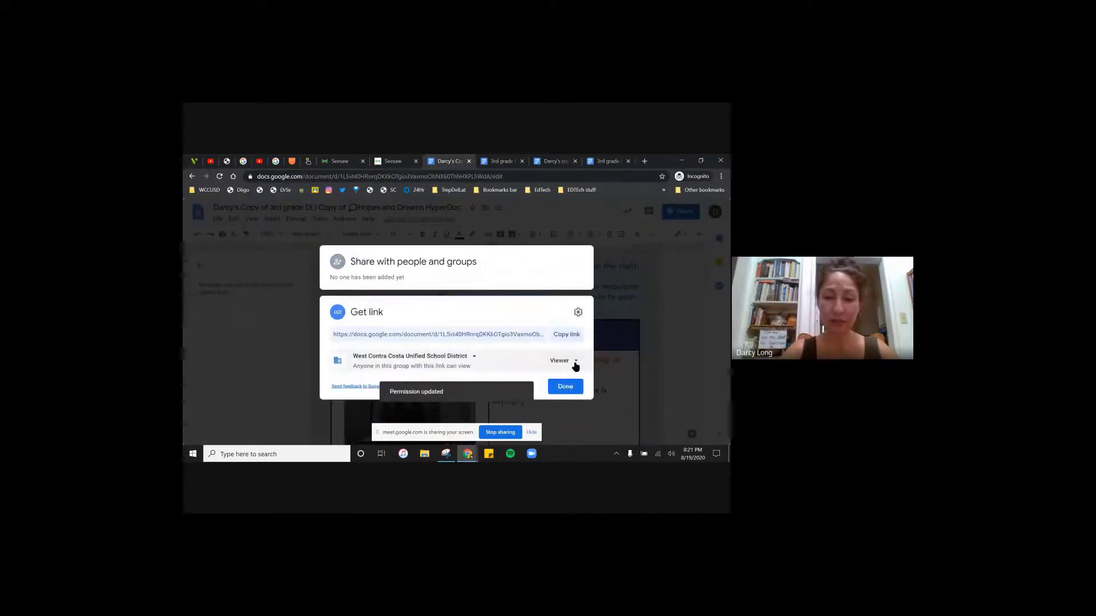
{"action": "left_click", "coordinate": [574, 362]}
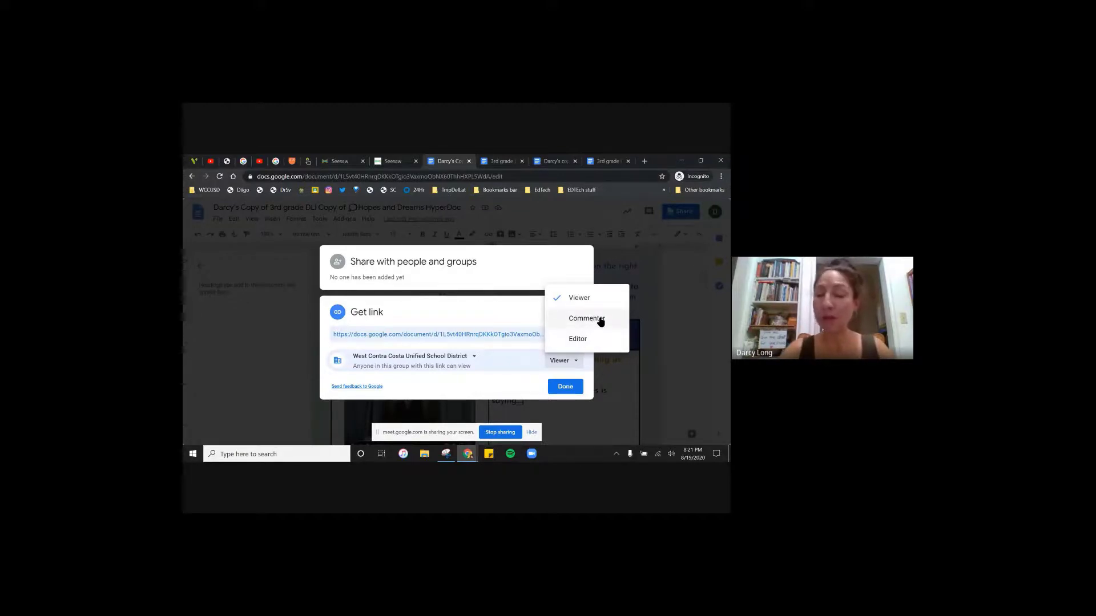
{"action": "left_click", "coordinate": [588, 319]}
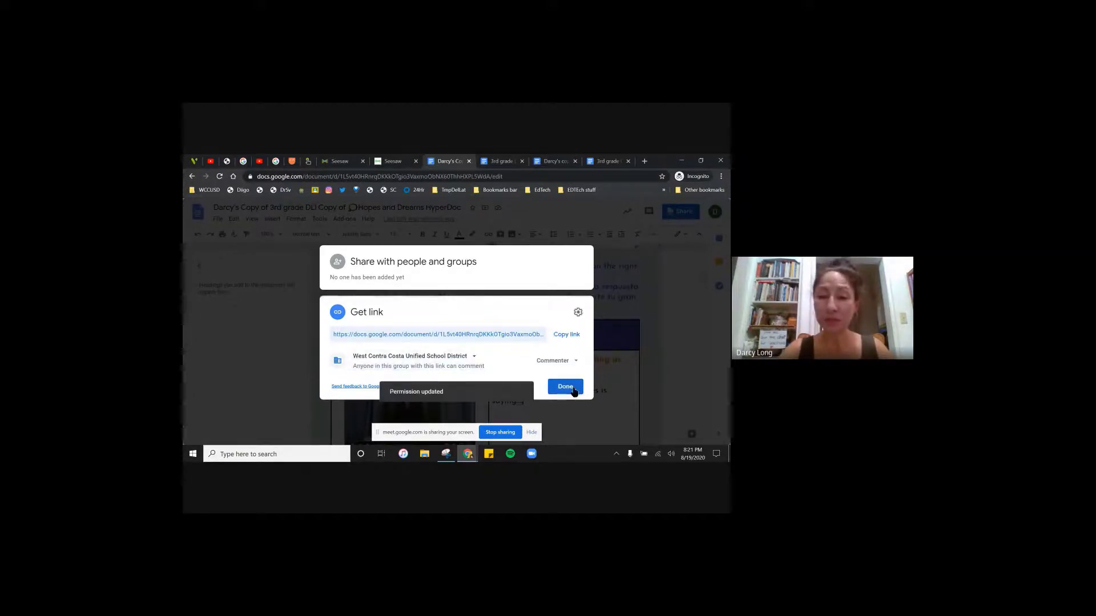
{"action": "left_click", "coordinate": [567, 335]}
{"action": "left_click", "coordinate": [566, 387]}
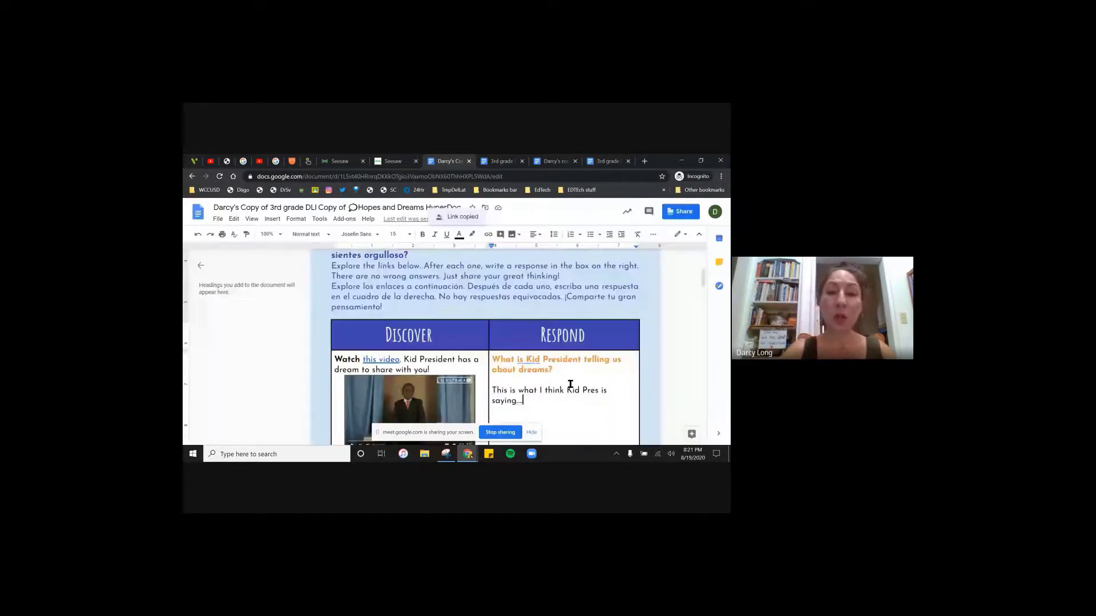
- Add the copied Google Doc link to the Seesaw response page
{"action": "left_click", "coordinate": [400, 163]}
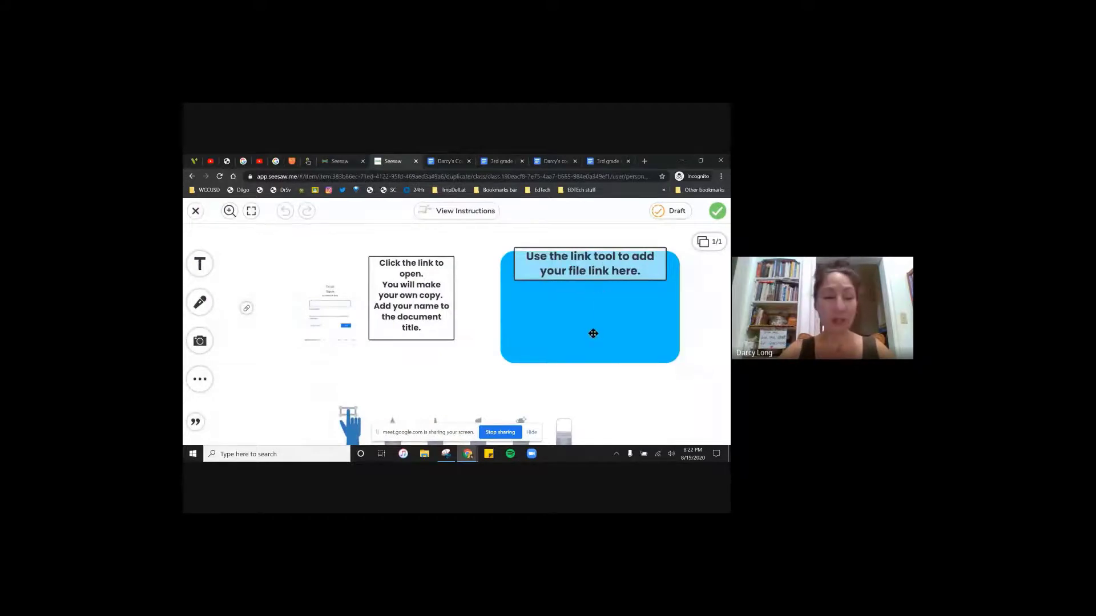
{"action": "left_click", "coordinate": [198, 380]}
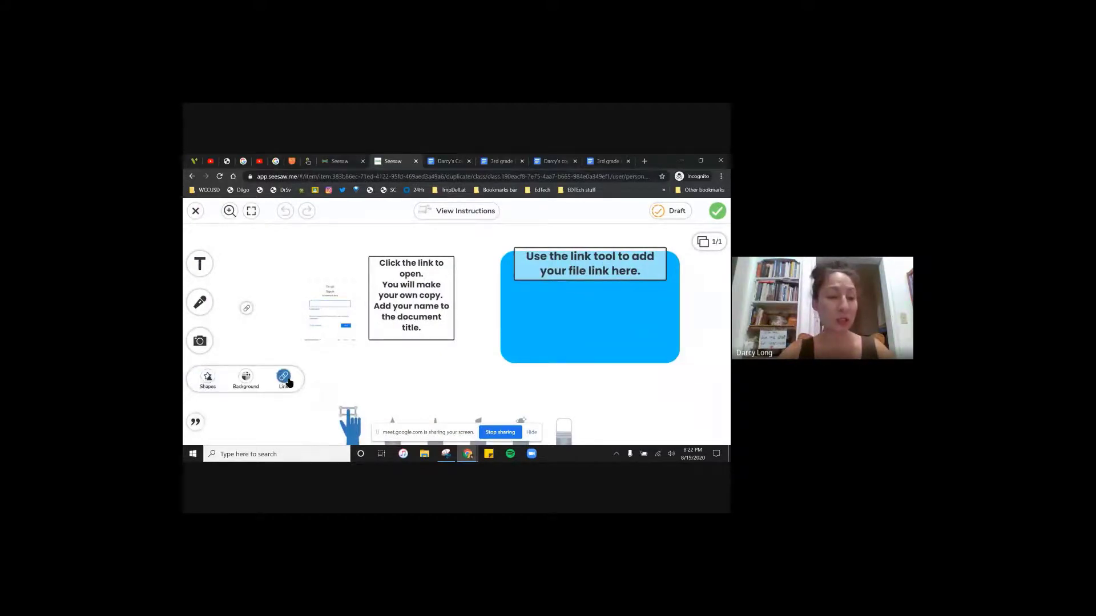
{"action": "left_click", "coordinate": [287, 382]}
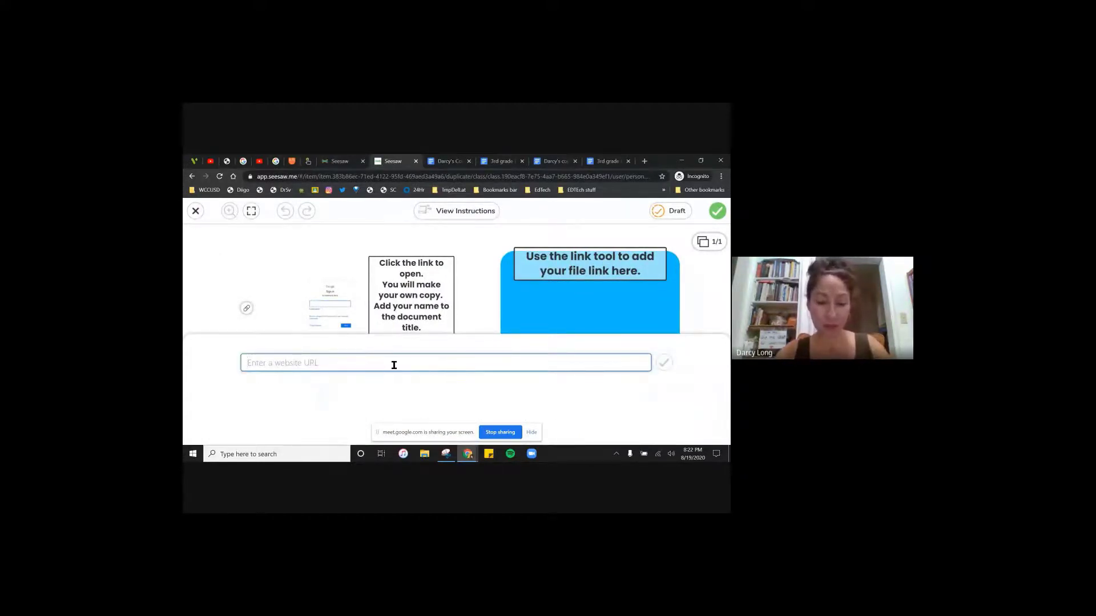
{"action": "key", "text": "ctrl+v"}
{"action": "left_click", "coordinate": [664, 362]}
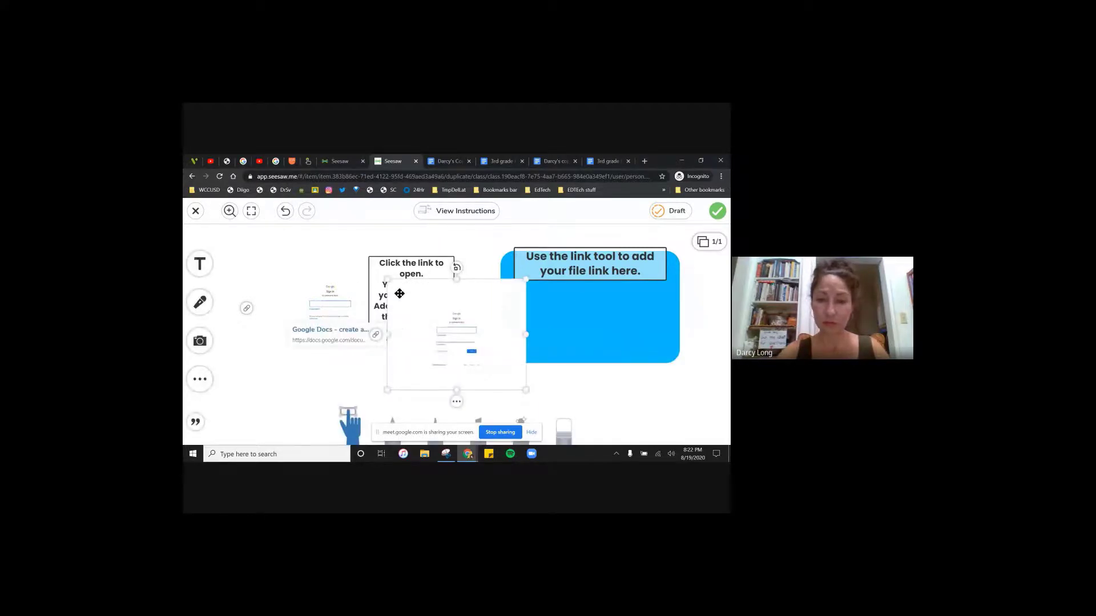
- Fit the Doc link card inside the blue box and submit the response
{"action": "left_click_drag", "start_coordinate": [388, 297], "coordinate": [520, 300]}
{"action": "left_click_drag", "start_coordinate": [658, 394], "coordinate": [641, 362]}
{"action": "left_click", "coordinate": [596, 319]}
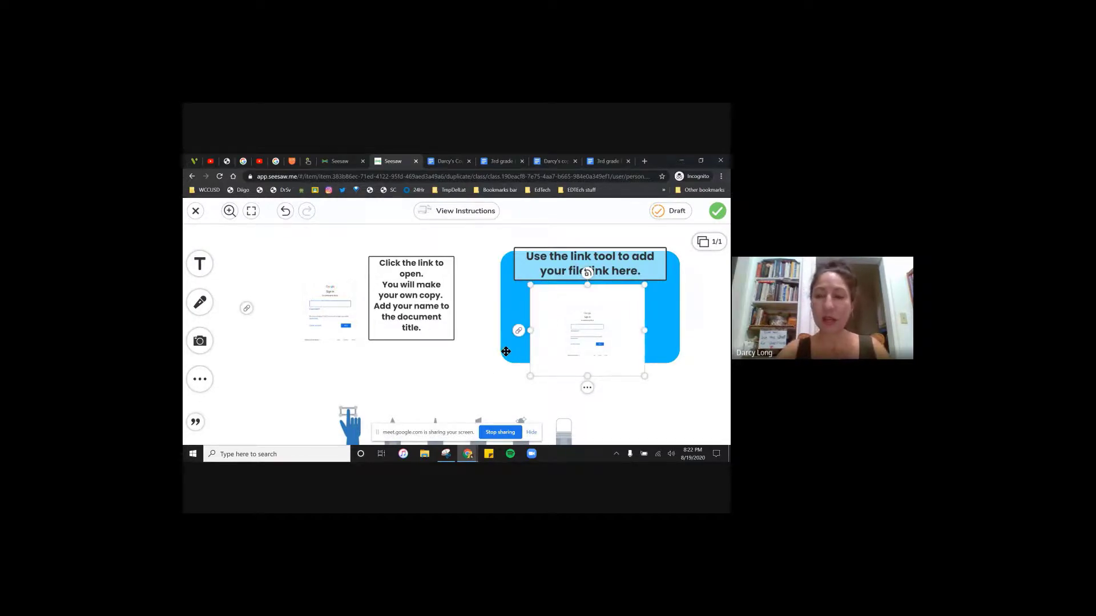
{"action": "left_click", "coordinate": [716, 212]}
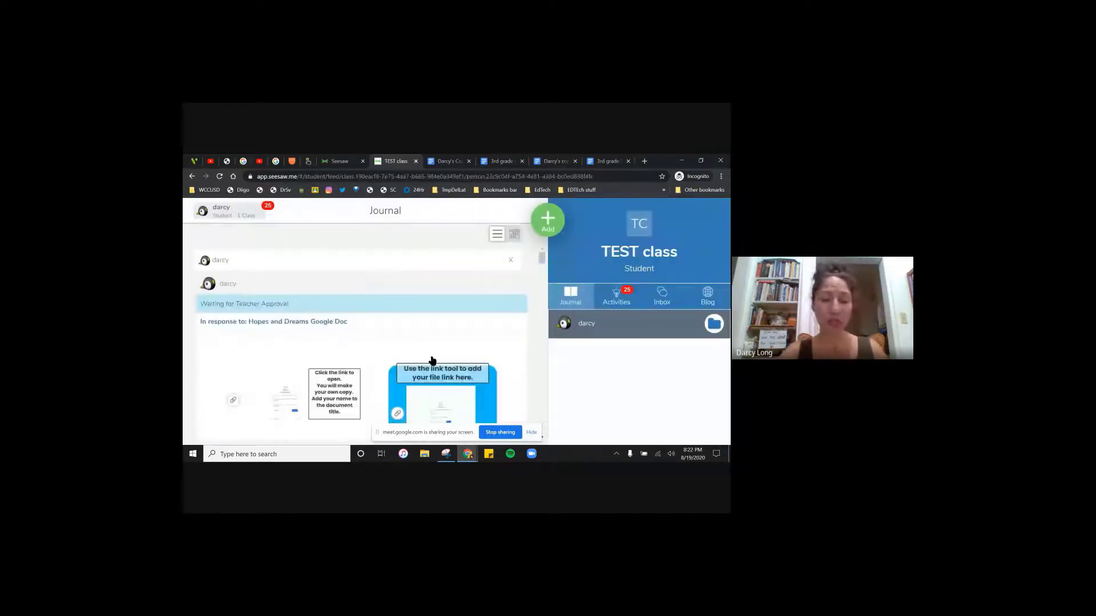
- As teacher, review the waiting Hopes and Dreams response and open its linked Google Doc
{"action": "mouse_move", "coordinate": [469, 457]}
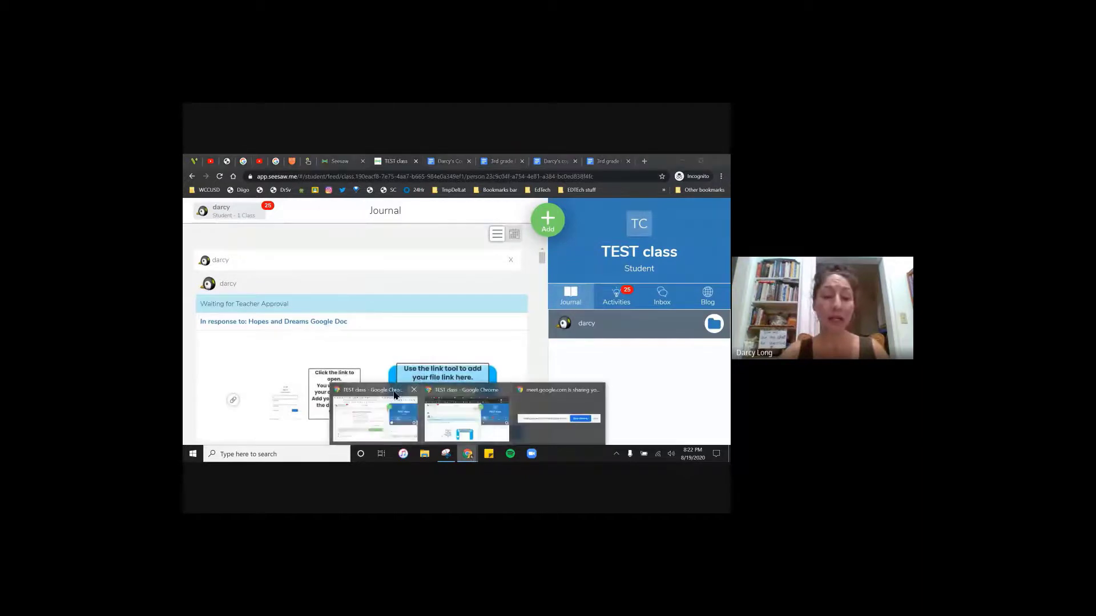
{"action": "left_click", "coordinate": [376, 403]}
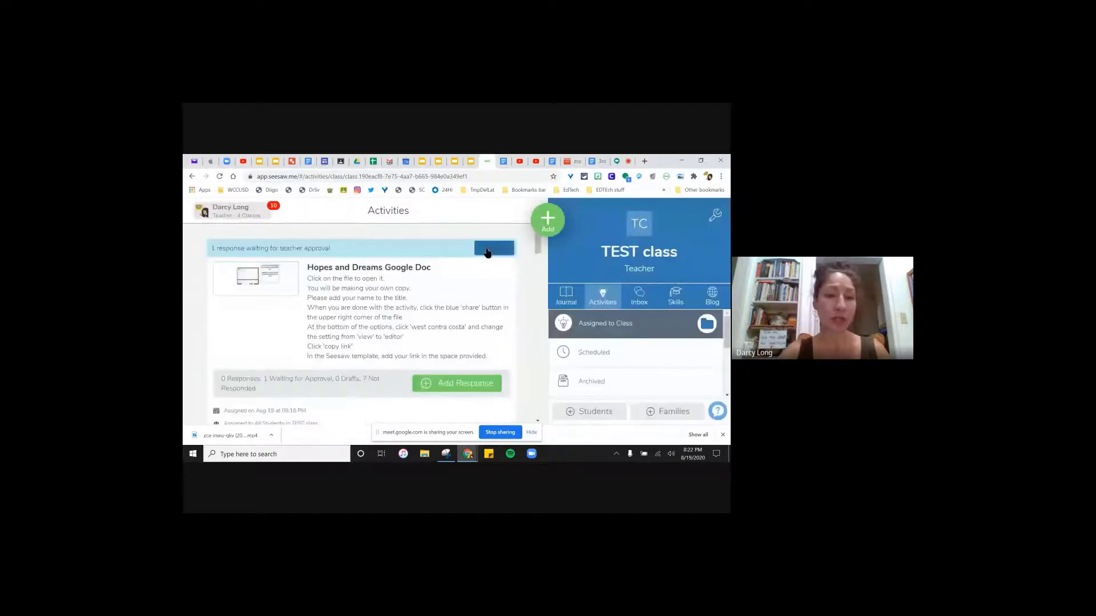
{"action": "left_click", "coordinate": [492, 249]}
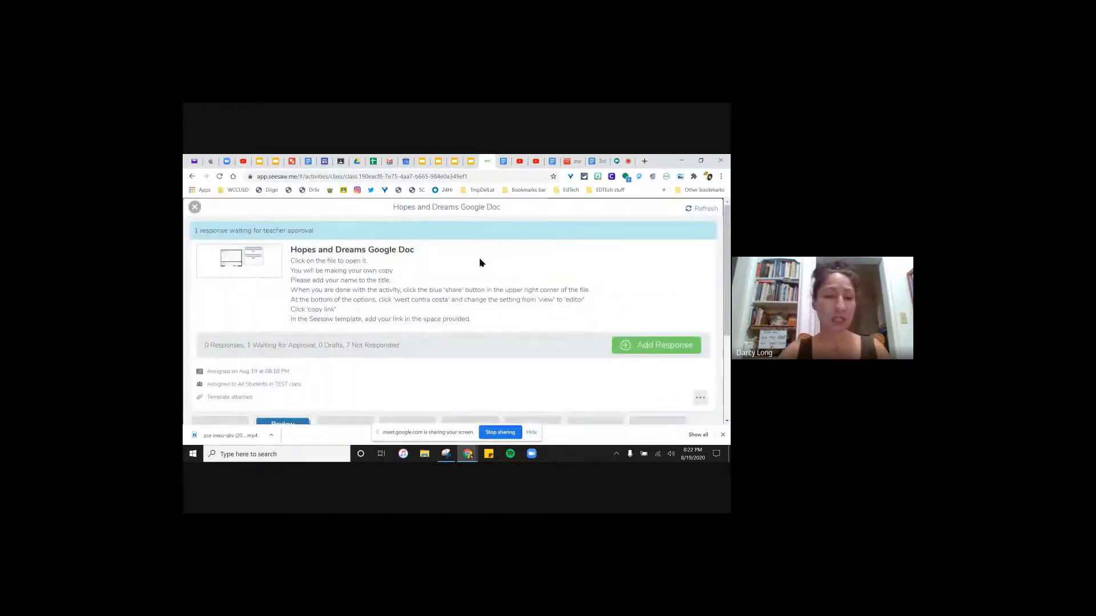
{"action": "scroll", "coordinate": [306, 342], "scroll_direction": "down", "scroll_amount": 3}
{"action": "left_click", "coordinate": [296, 348]}
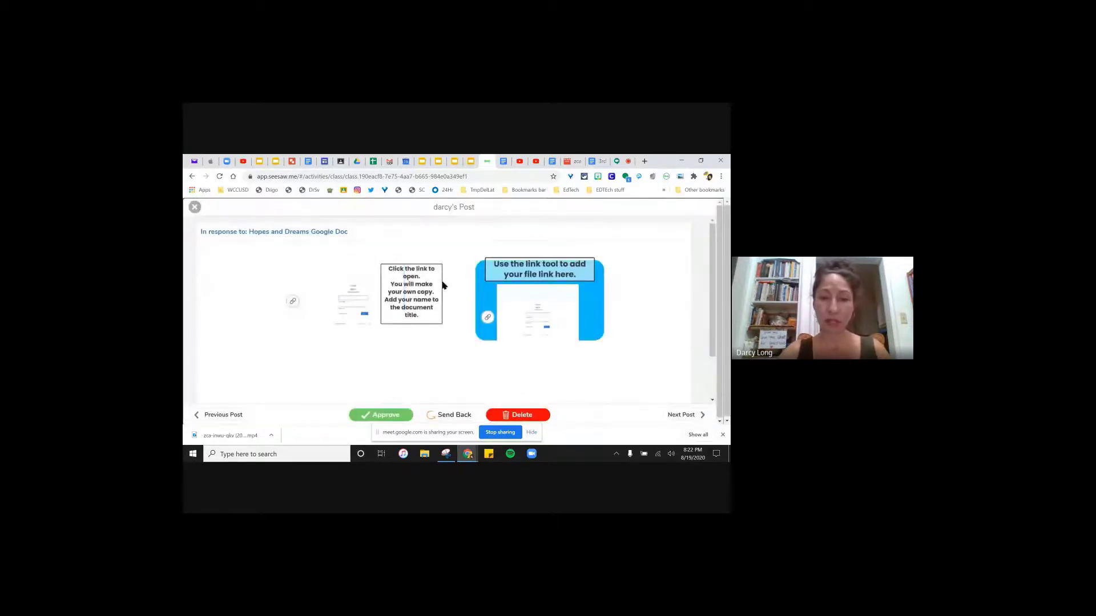
{"action": "mouse_move", "coordinate": [488, 319]}
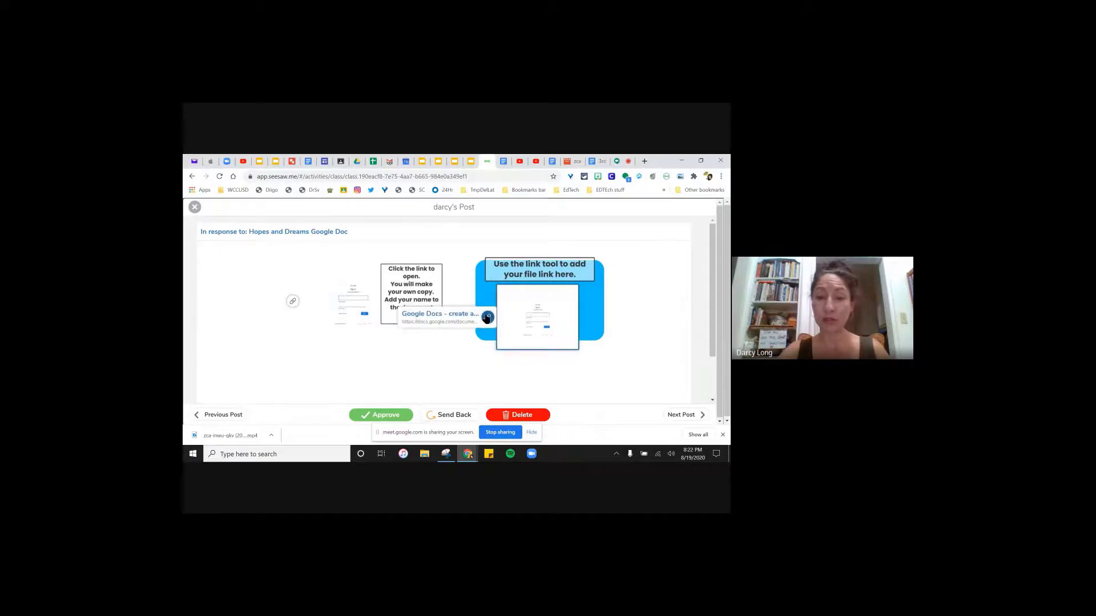
{"action": "left_click", "coordinate": [488, 318]}
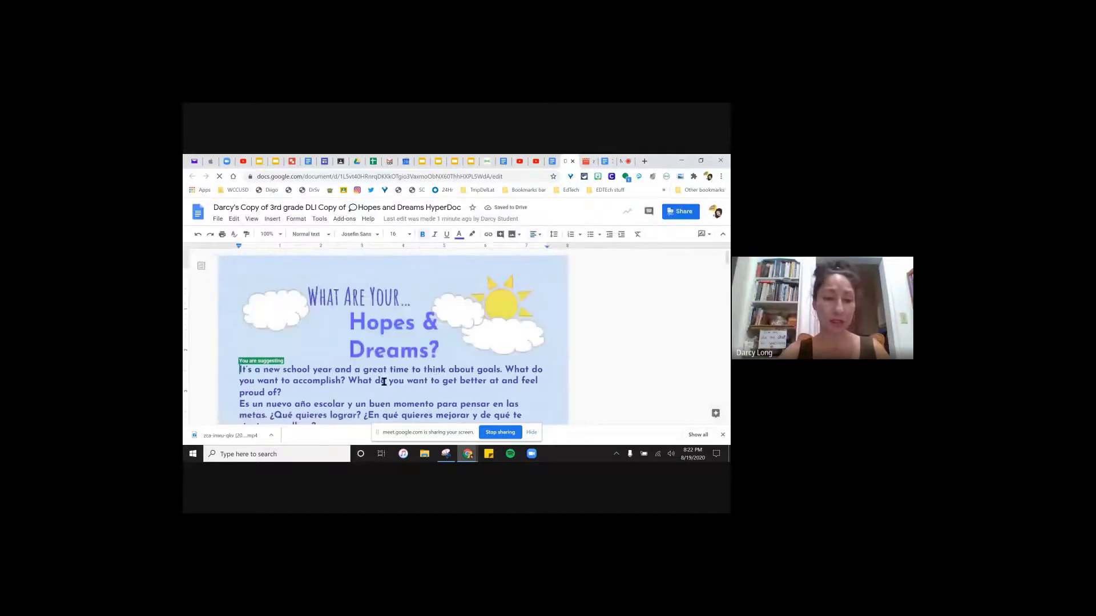
- Comment 'more details please' on the student's Kid President answer, then close the Doc
{"action": "scroll", "coordinate": [374, 374], "scroll_direction": "down", "scroll_amount": 3}
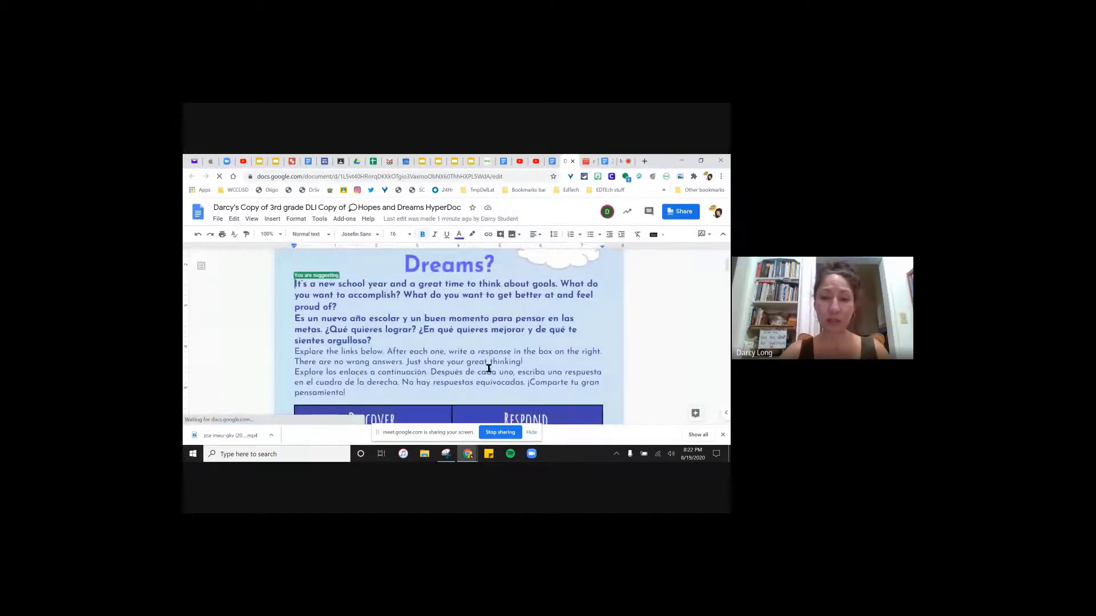
{"action": "scroll", "coordinate": [488, 368], "scroll_direction": "down", "scroll_amount": 3}
{"action": "scroll", "coordinate": [487, 368], "scroll_direction": "up", "scroll_amount": 6}
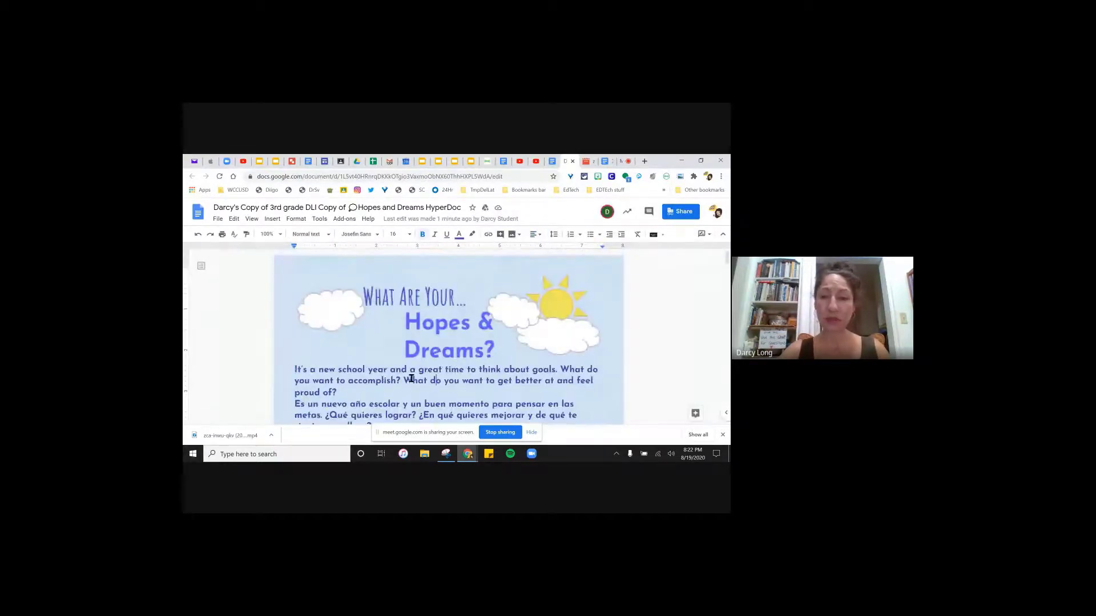
{"action": "scroll", "coordinate": [560, 403], "scroll_direction": "down", "scroll_amount": 3}
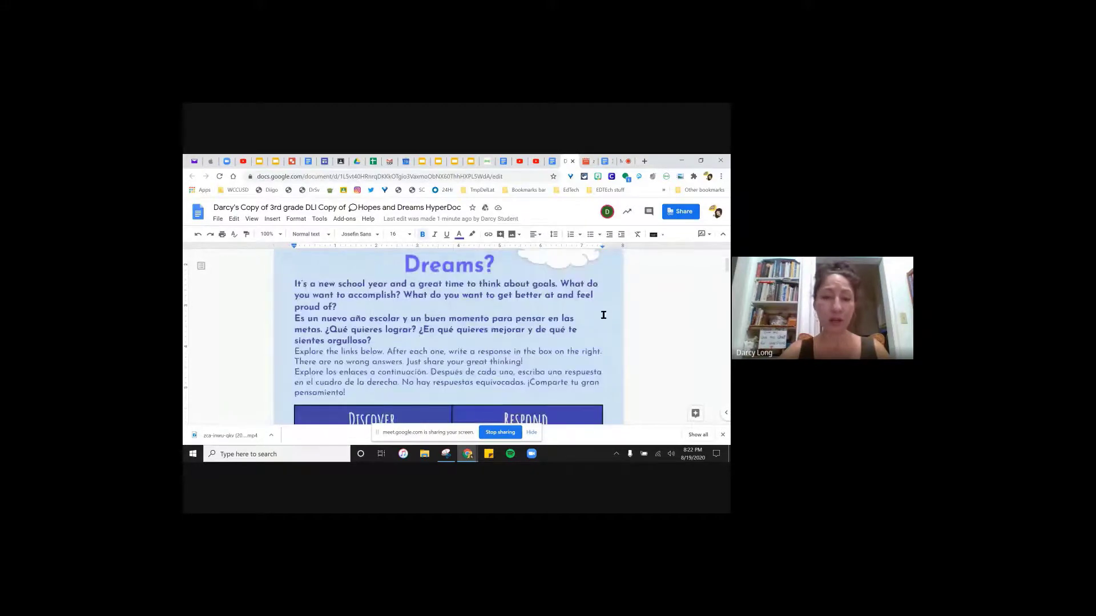
{"action": "scroll", "coordinate": [330, 361], "scroll_direction": "down", "scroll_amount": 4}
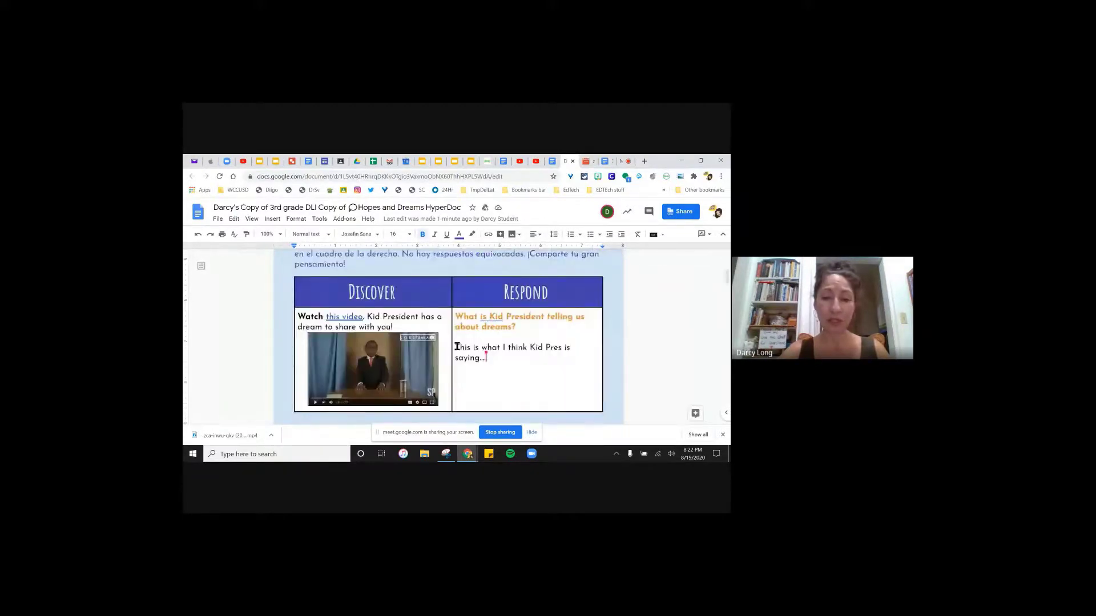
{"action": "left_click_drag", "start_coordinate": [456, 347], "coordinate": [513, 357]}
{"action": "left_click", "coordinate": [649, 211]}
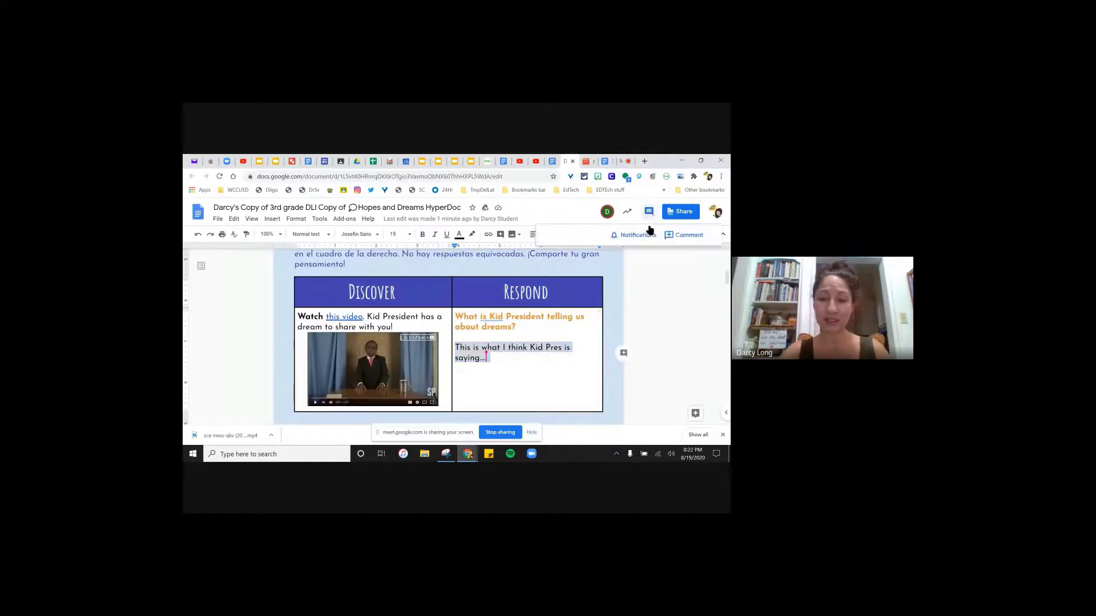
{"action": "left_click", "coordinate": [621, 355]}
{"action": "type", "text": "m"}
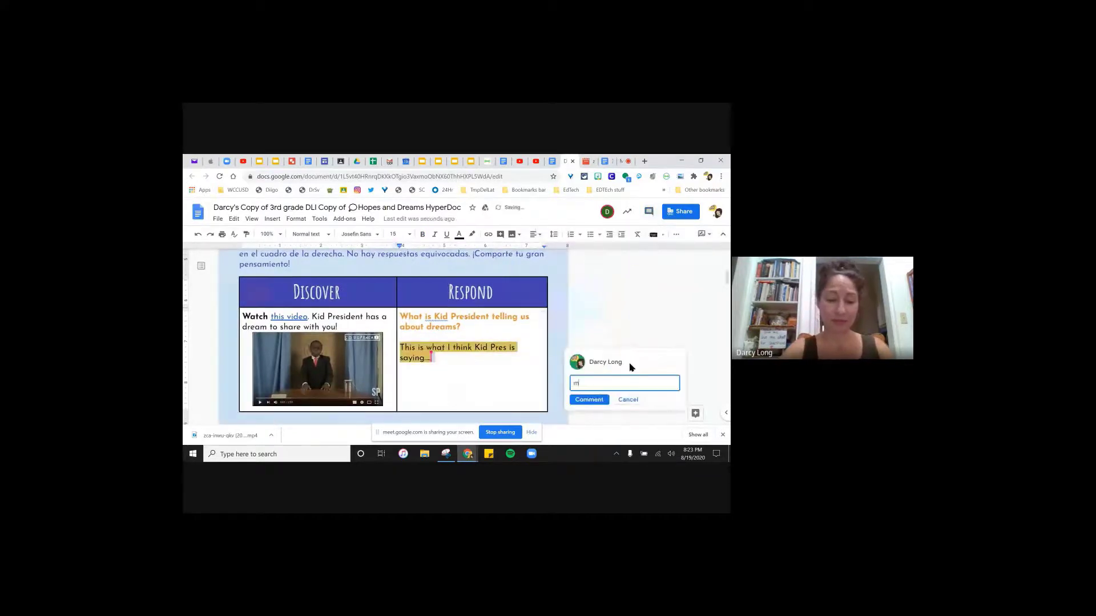
{"action": "type", "text": "ore details please"}
{"action": "mouse_move", "coordinate": [631, 367]}
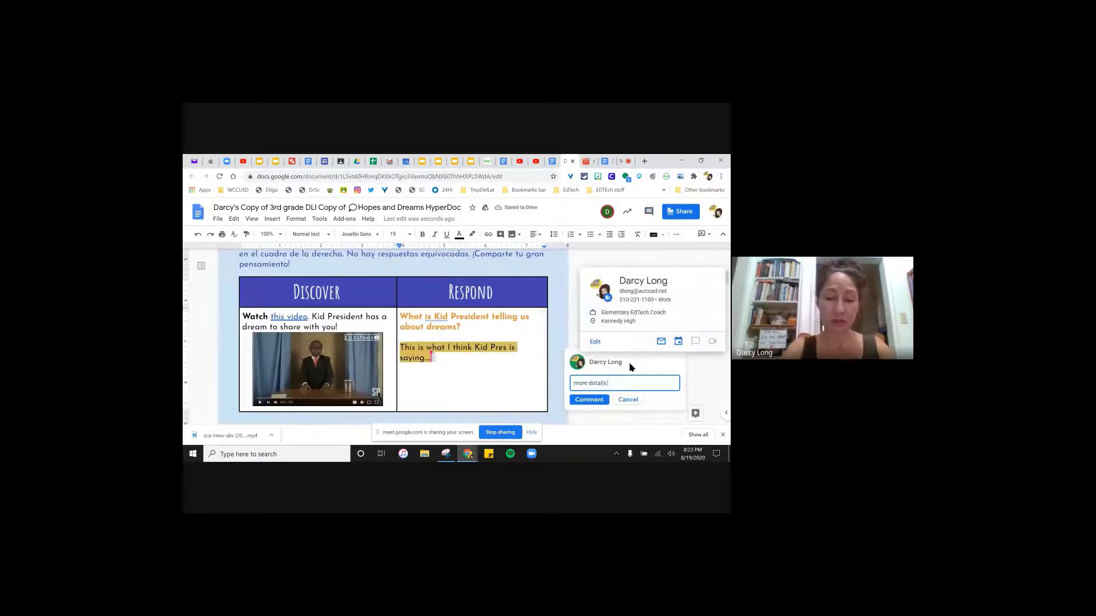
{"action": "left_click", "coordinate": [604, 399]}
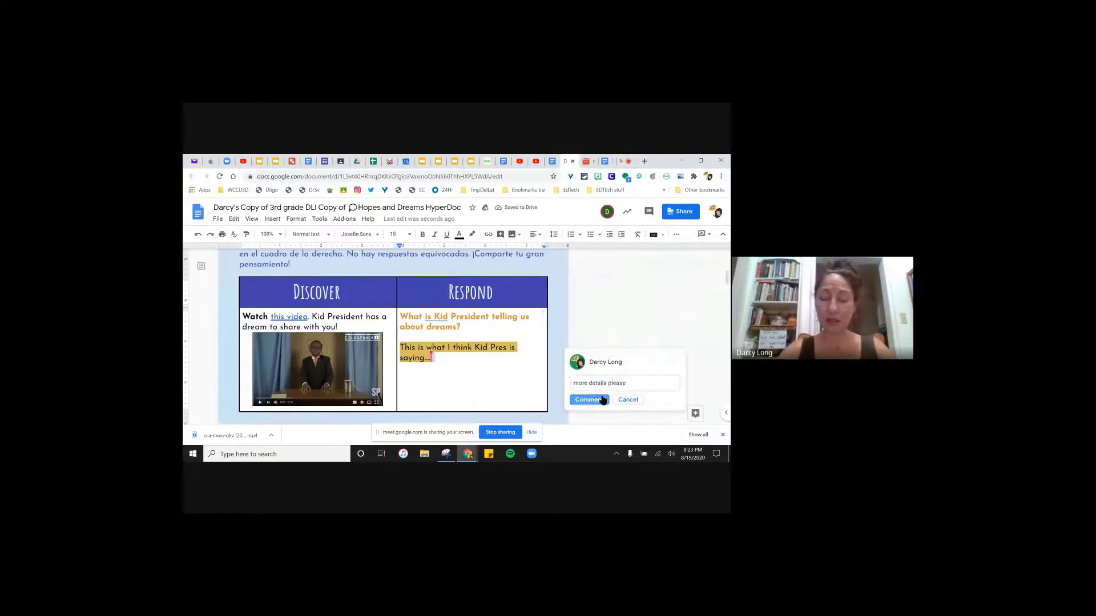
{"action": "left_click", "coordinate": [574, 162]}
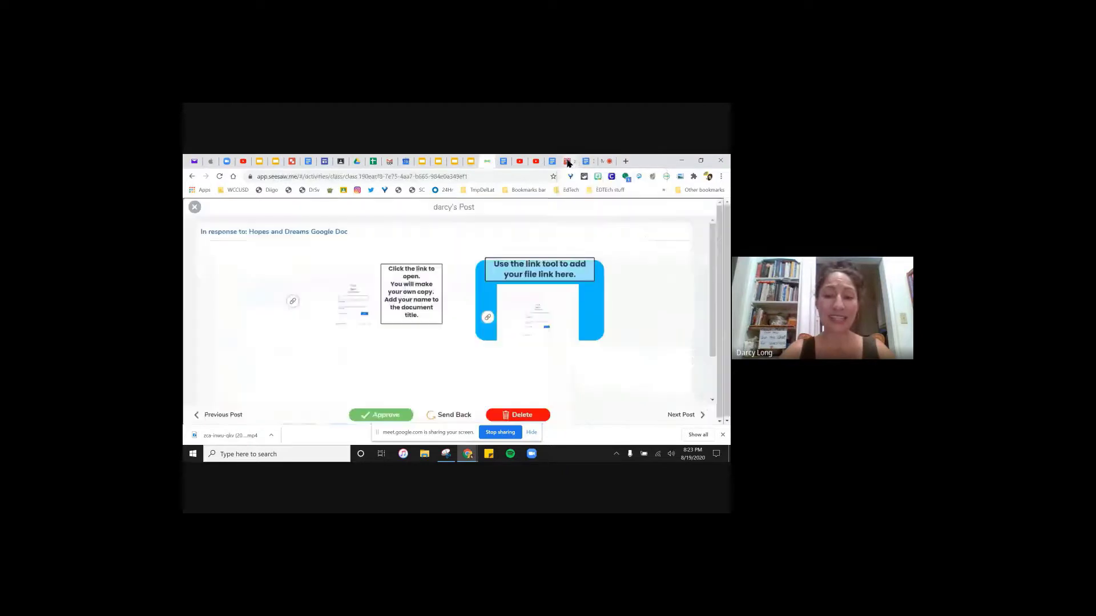
- Send the post back to the student and return to the TEST class Activities list
{"action": "left_click", "coordinate": [448, 416]}
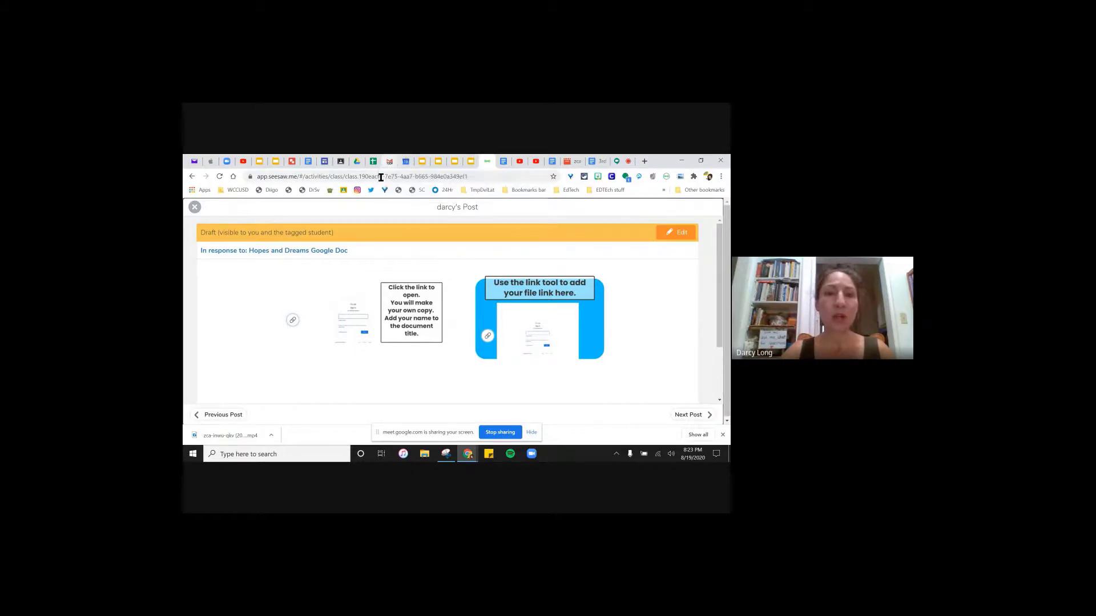
{"action": "left_click", "coordinate": [194, 207]}
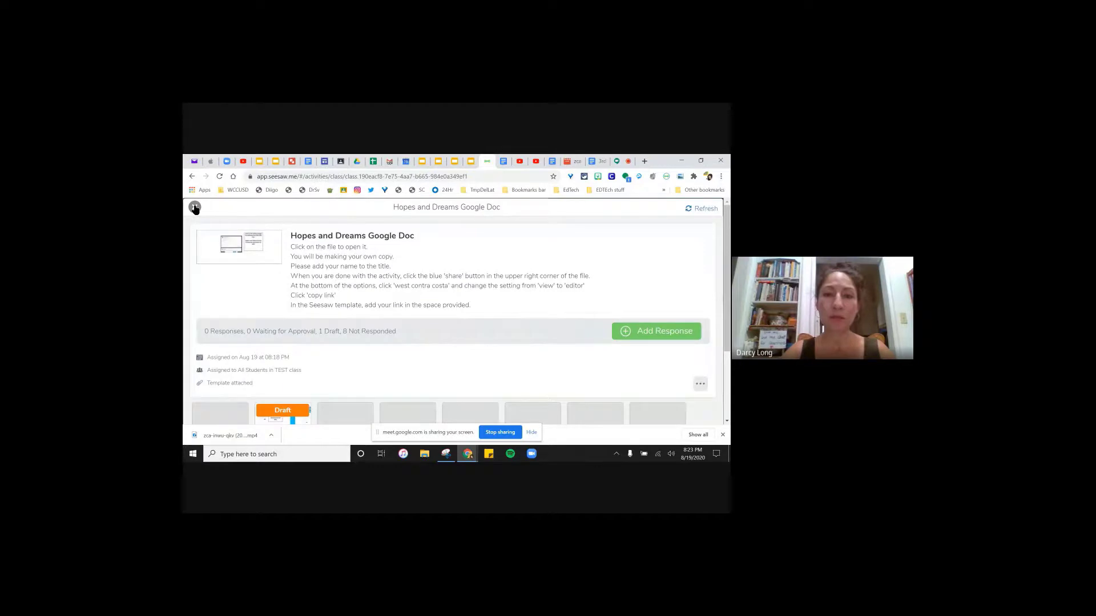
{"action": "left_click", "coordinate": [194, 207]}
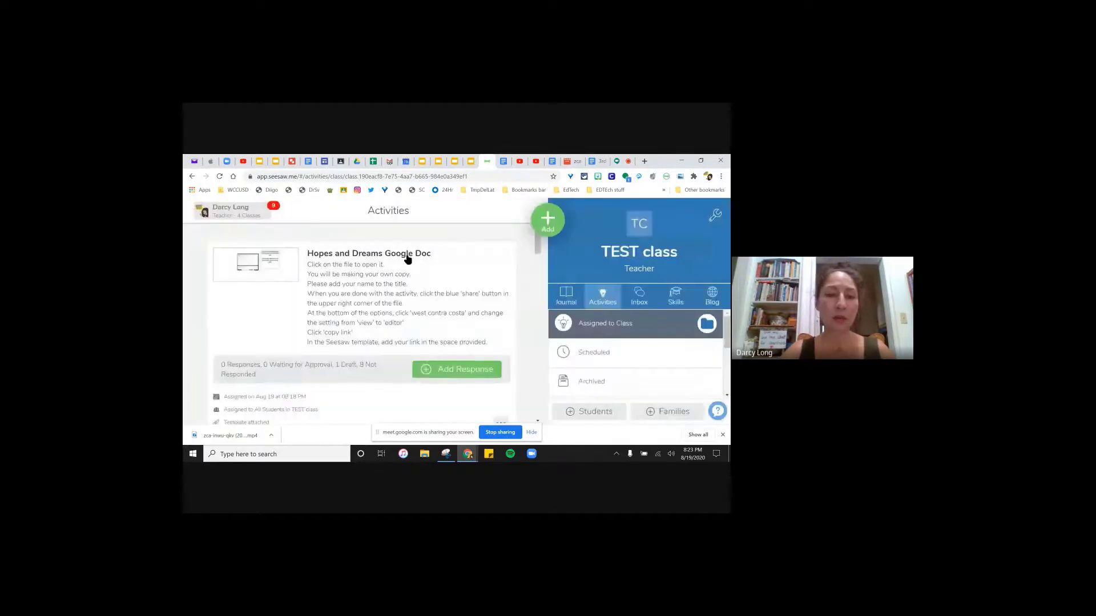
{"action": "scroll", "coordinate": [407, 258], "scroll_direction": "down", "scroll_amount": 3}
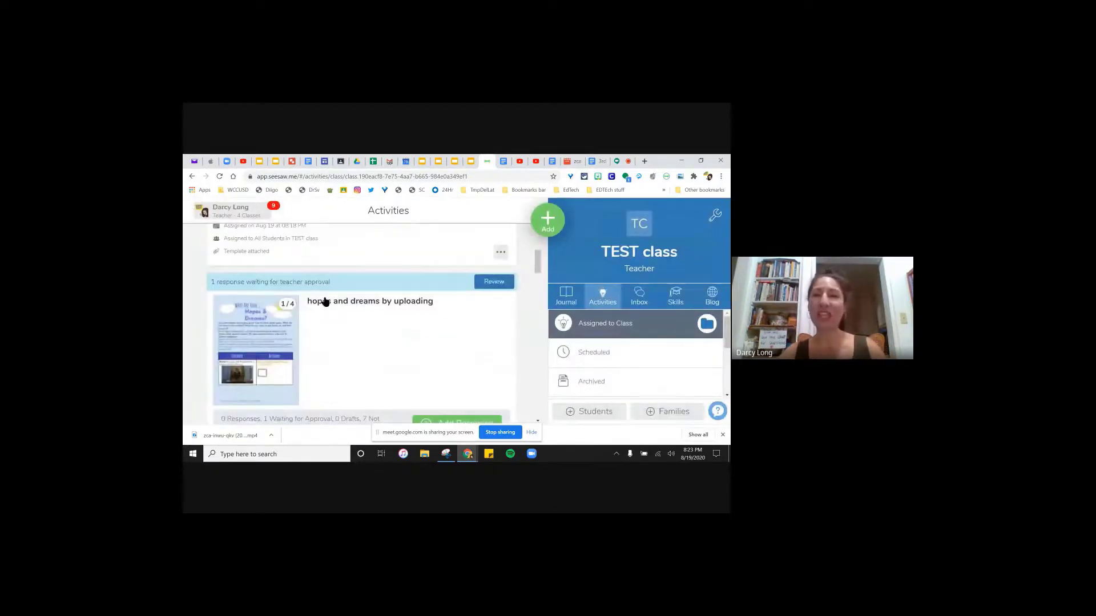
{"action": "scroll", "coordinate": [311, 334], "scroll_direction": "down", "scroll_amount": 1}
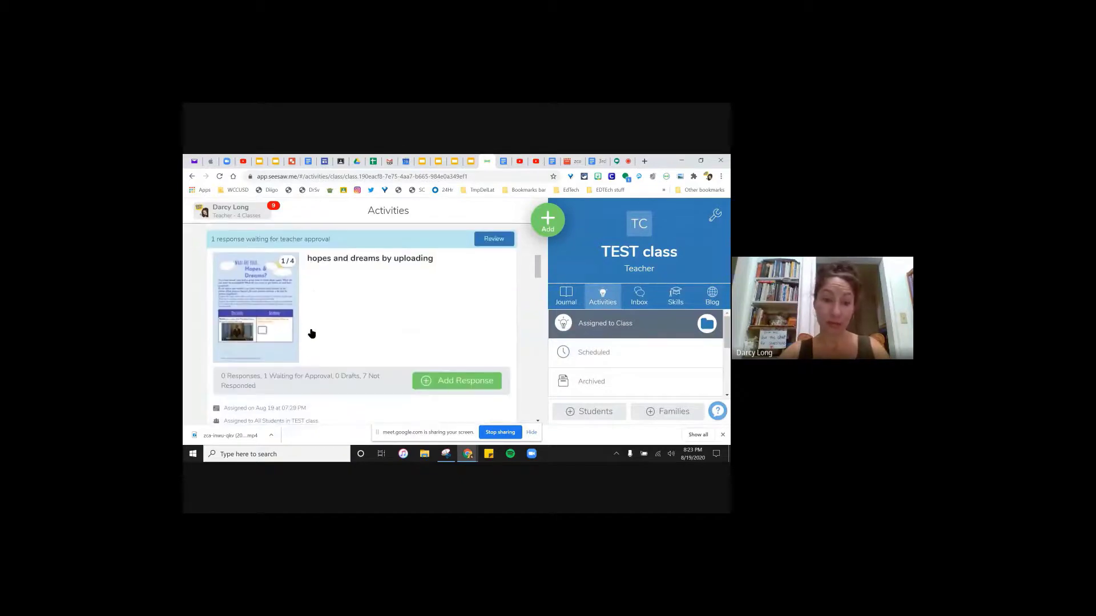
- Start a student response to 'hopes and dreams by uploading', opening its four-page template
{"action": "left_click", "coordinate": [442, 381]}
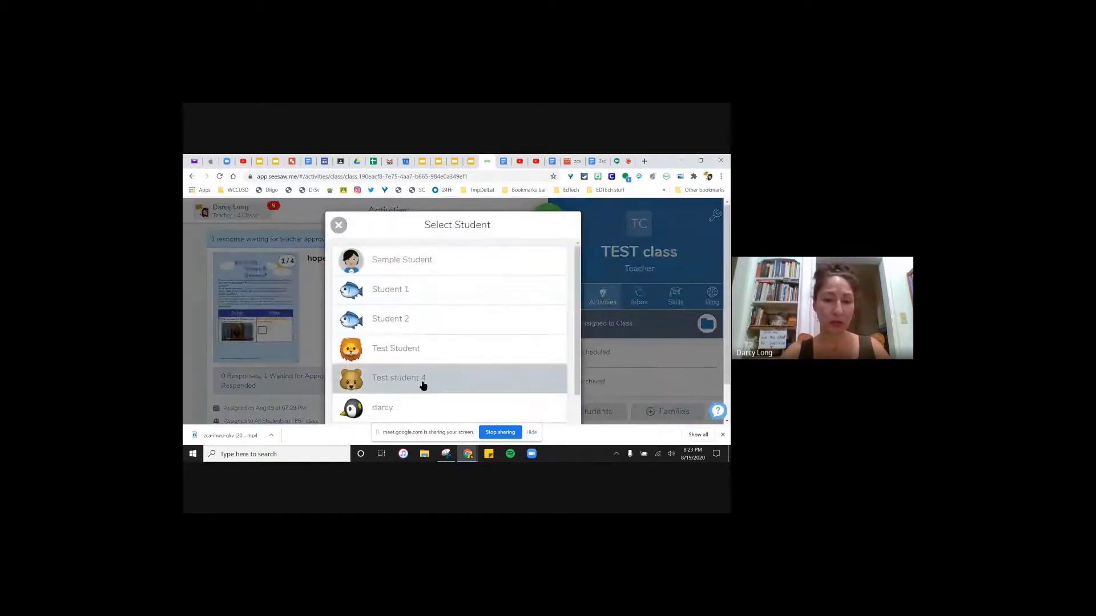
{"action": "left_click", "coordinate": [423, 407]}
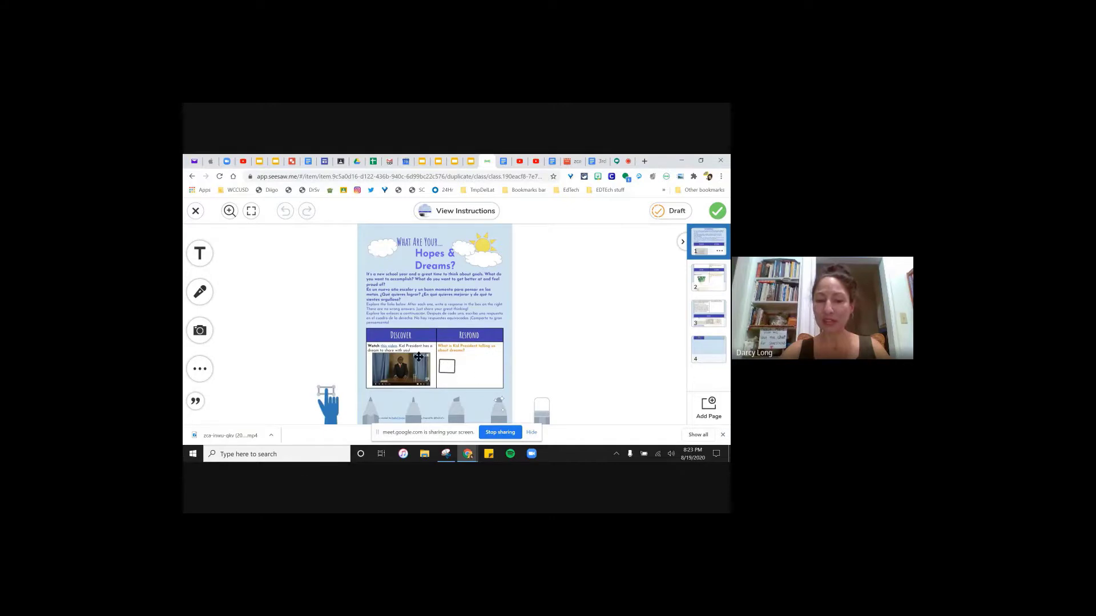
{"action": "left_click", "coordinate": [450, 369]}
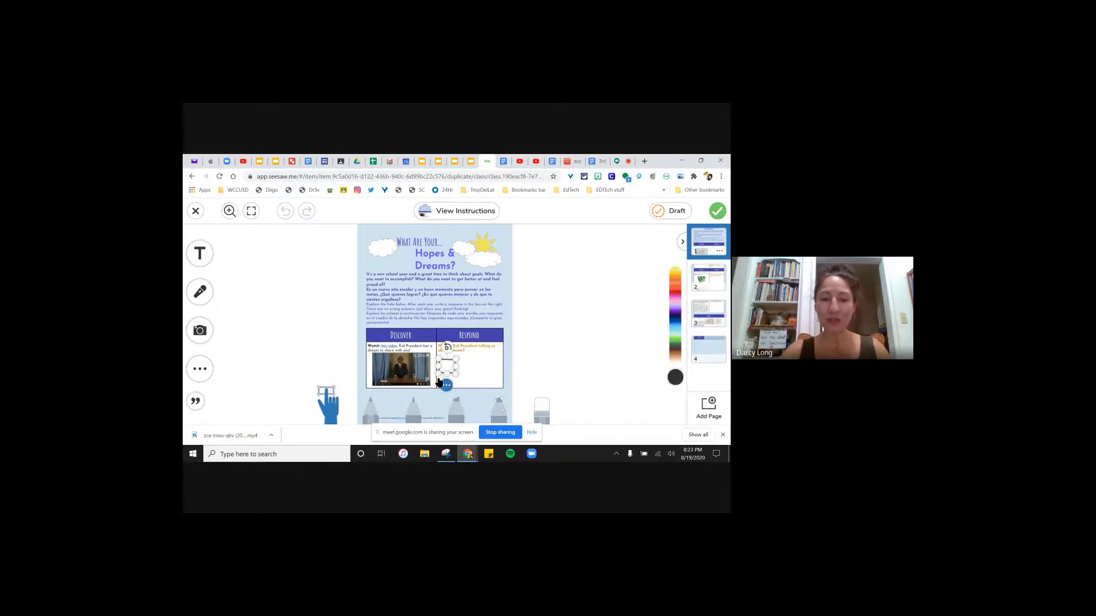
{"action": "left_click", "coordinate": [323, 327]}
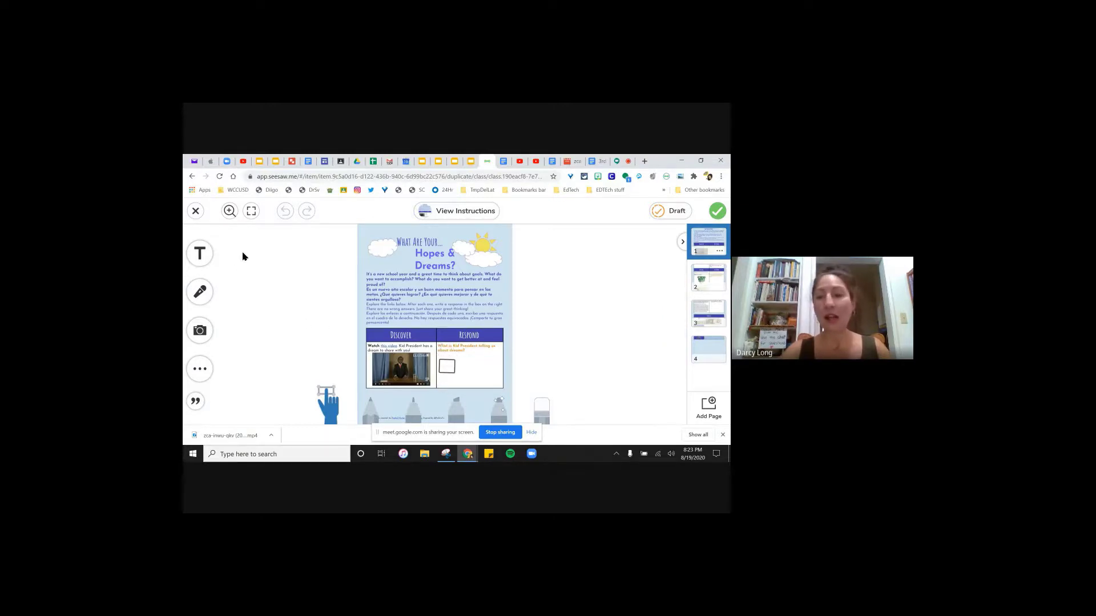